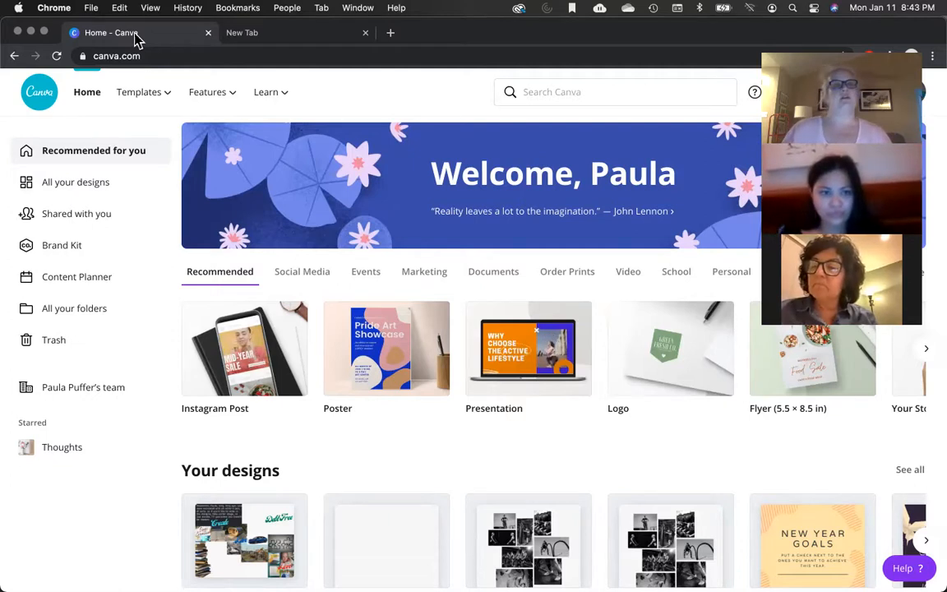
Open the poster templates and look through the designs in the Black And White category.
mouse_move(135, 96)
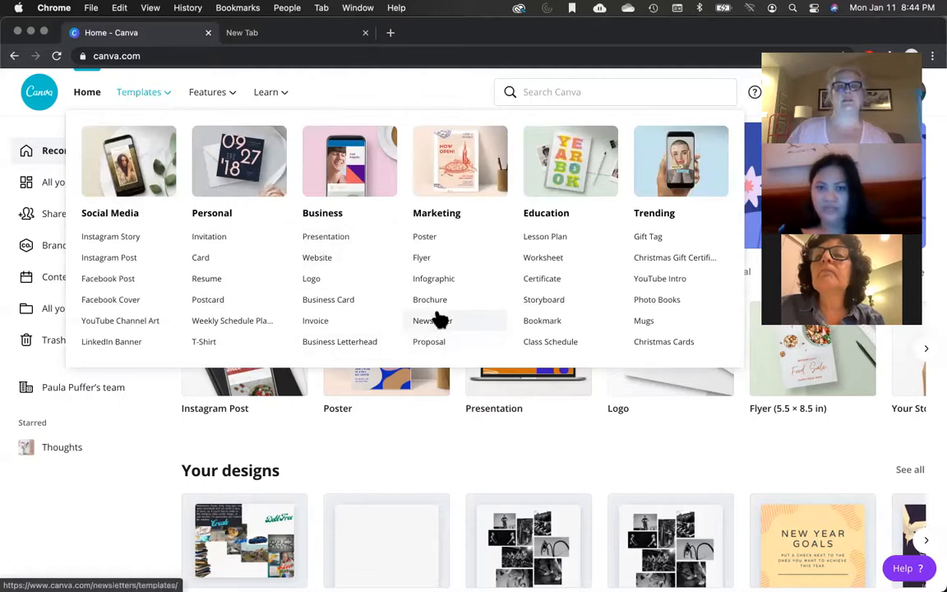
left_click(429, 236)
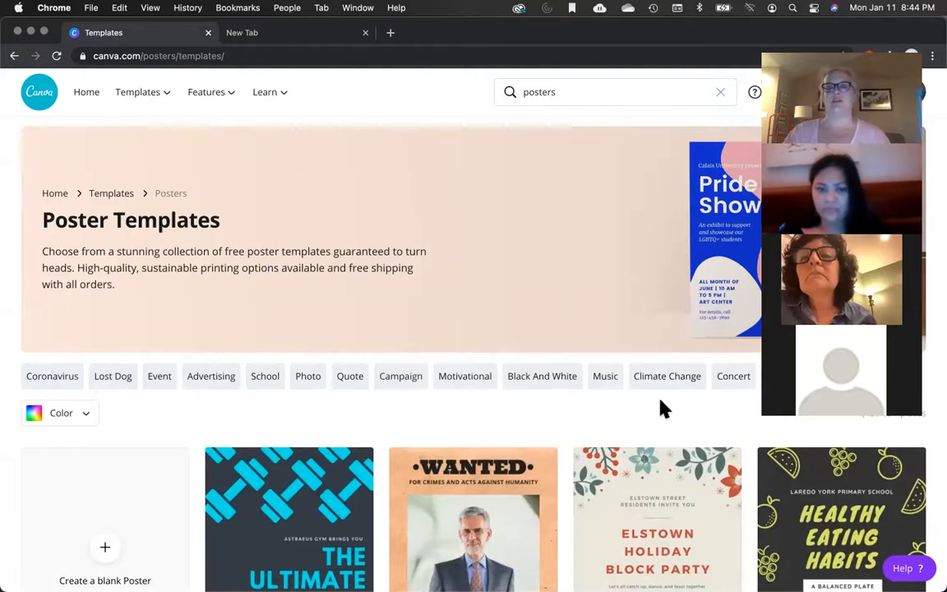
left_click(540, 382)
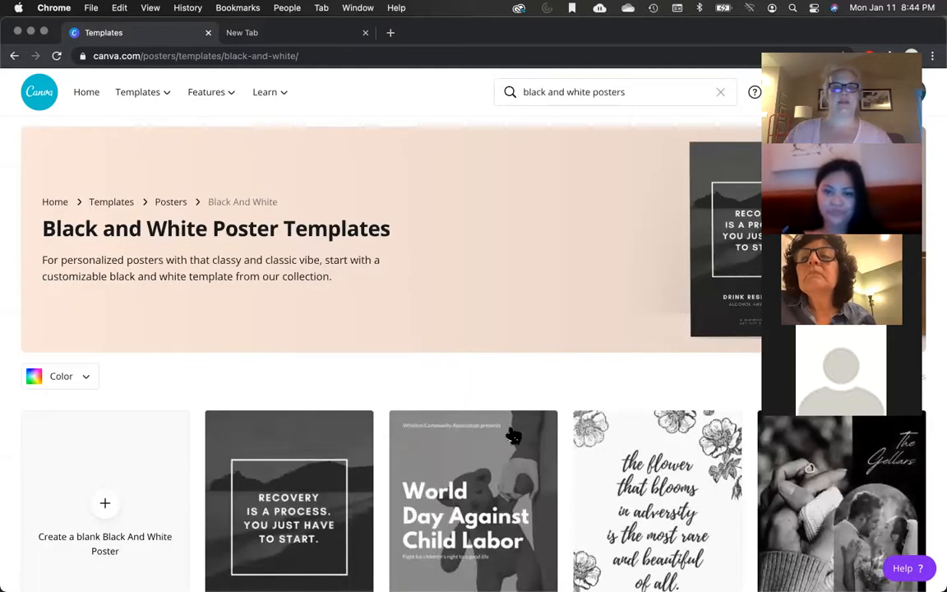
scroll(509, 461, "down", 4)
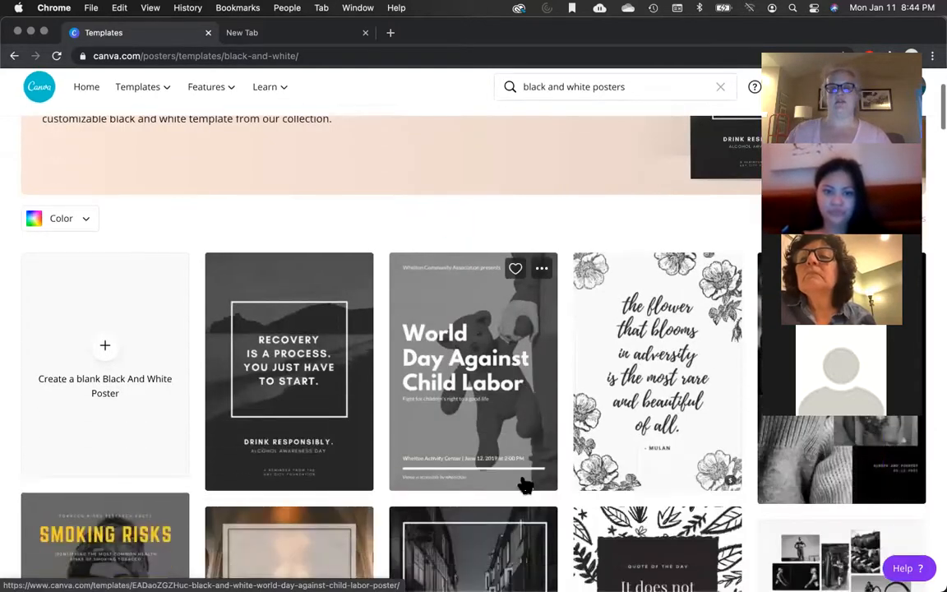
scroll(524, 486, "down", 3)
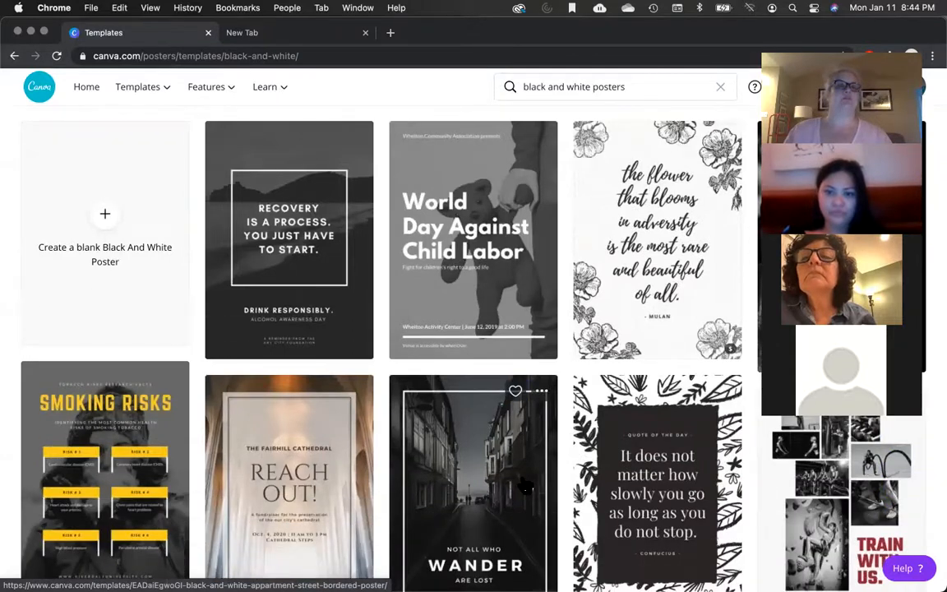
scroll(524, 486, "down", 5)
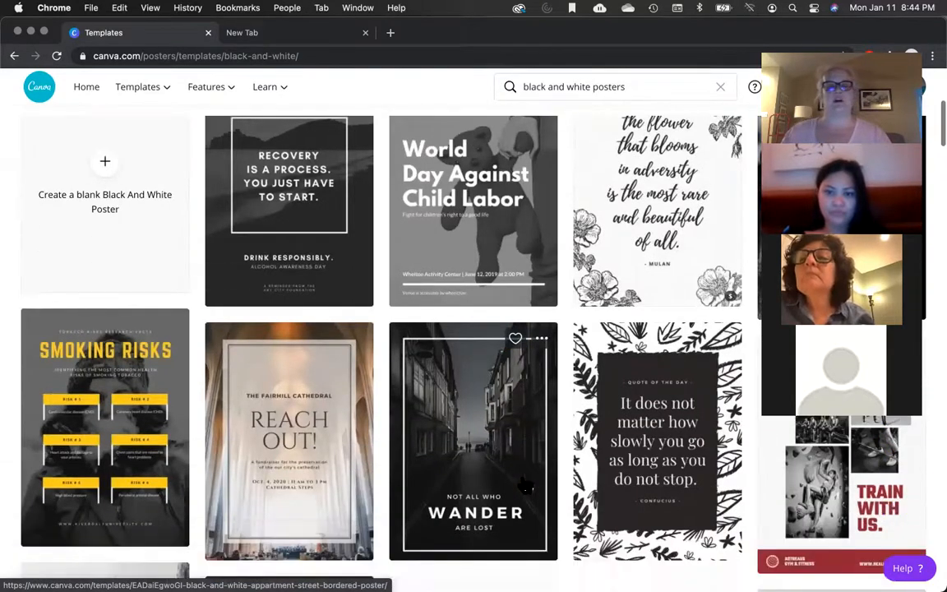
scroll(524, 486, "down", 3)
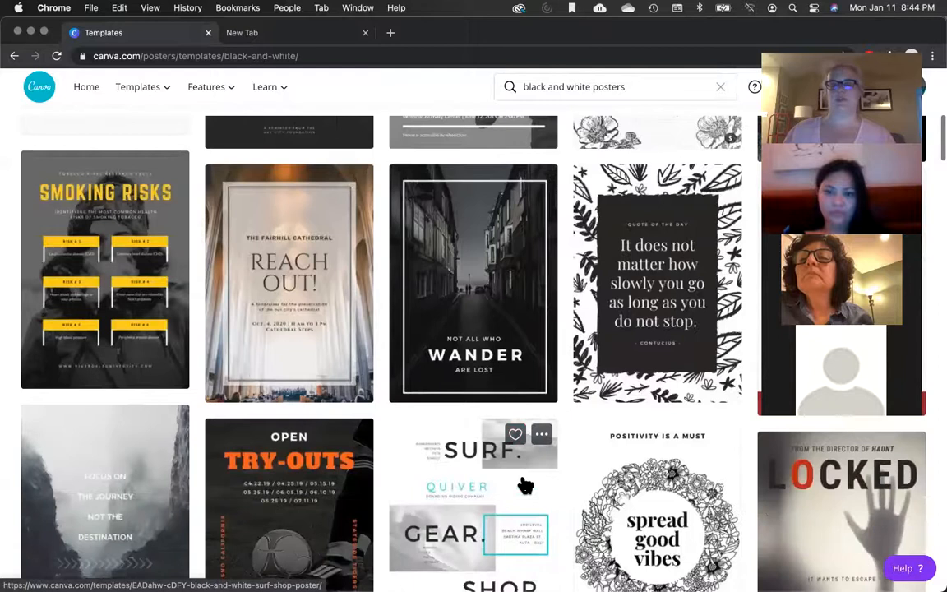
scroll(524, 486, "up", 2)
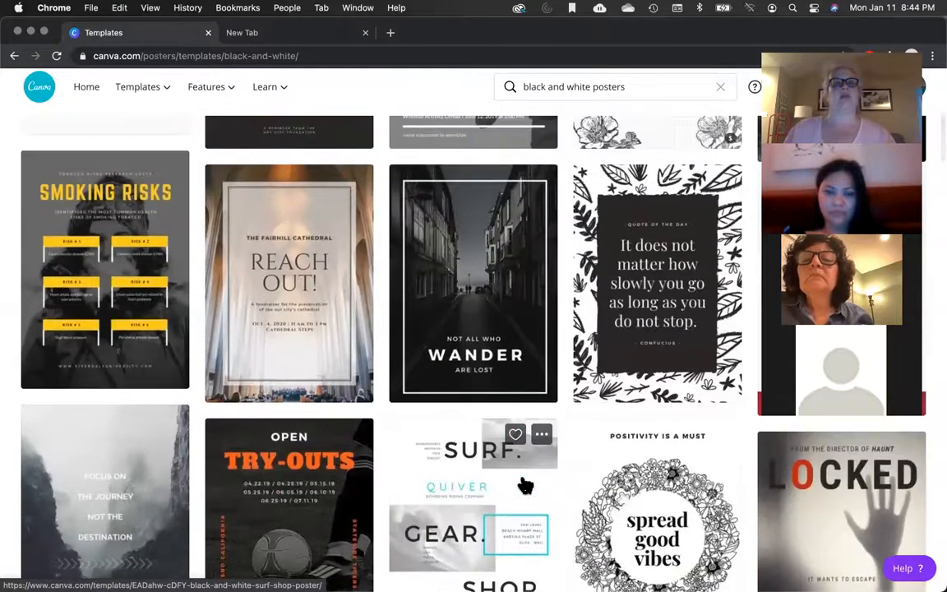
scroll(524, 485, "up", 5)
scroll(524, 486, "up", 6)
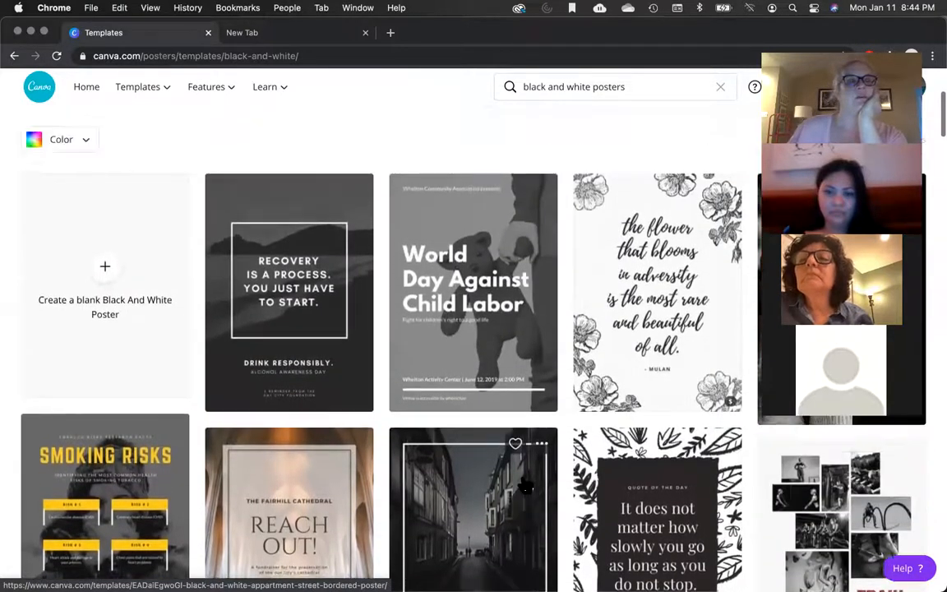
scroll(524, 486, "up", 2)
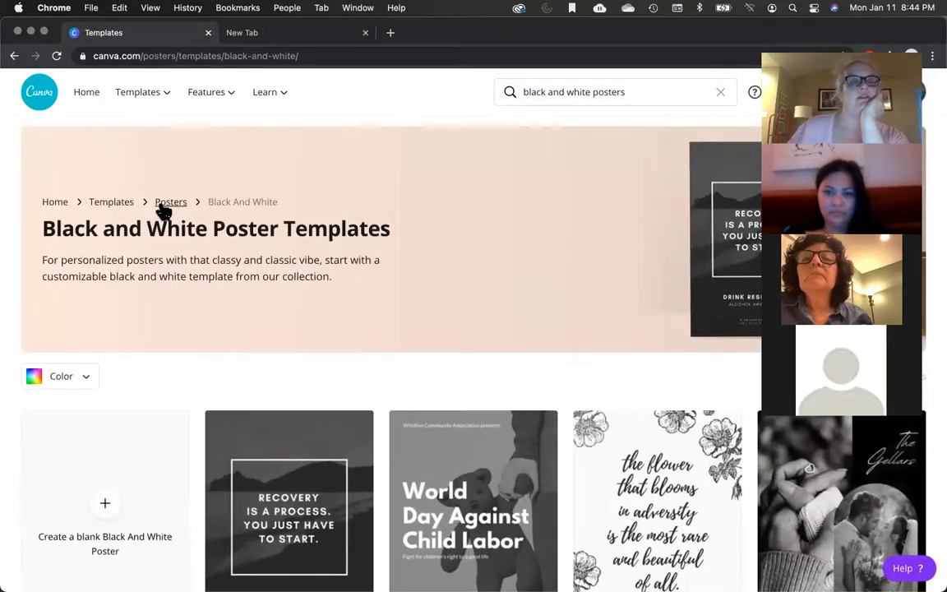
Start a new design from the Red and White Collage Food Poster in the Collage category of the poster templates.
left_click(162, 204)
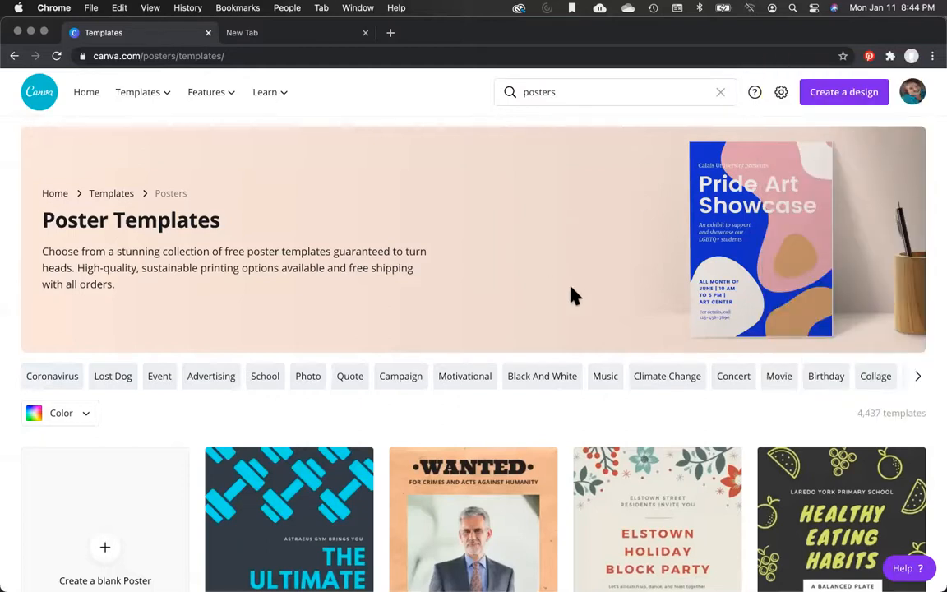
left_click(878, 376)
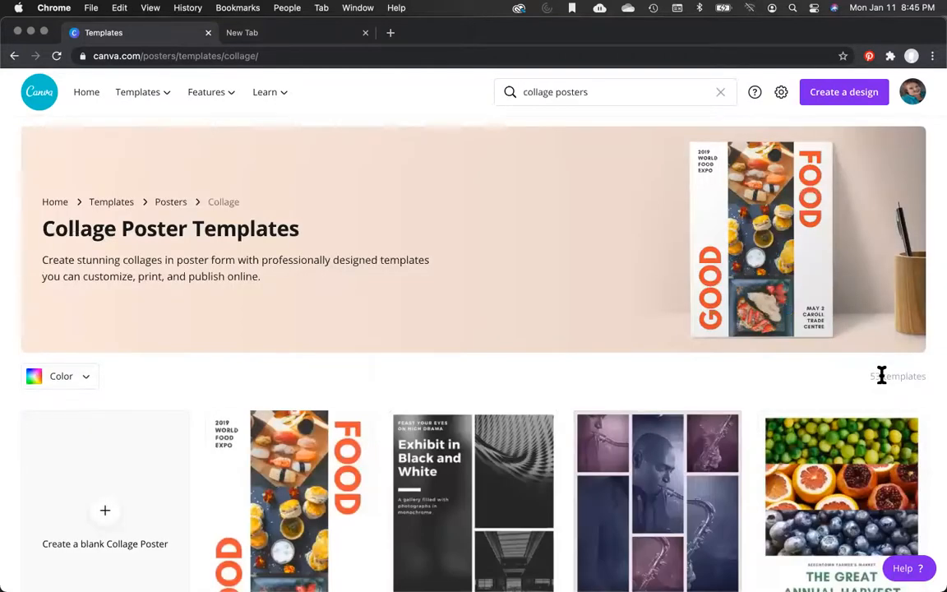
scroll(881, 375, "down", 5)
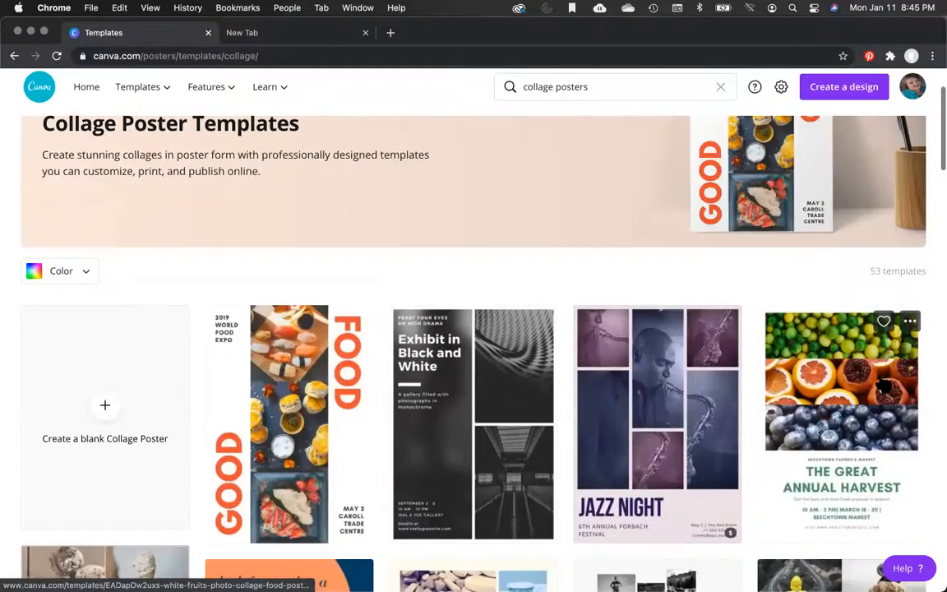
scroll(881, 384, "down", 4)
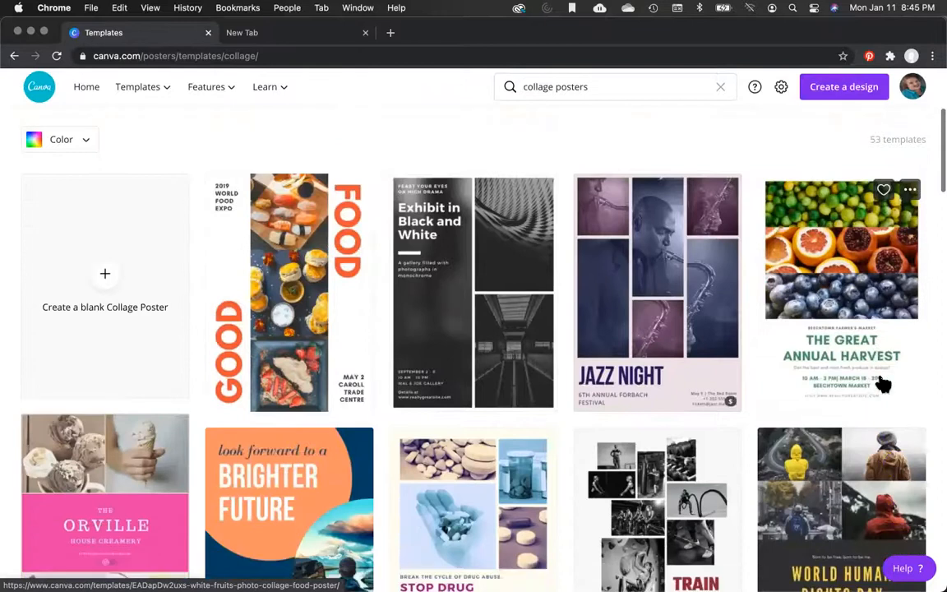
scroll(883, 384, "down", 2)
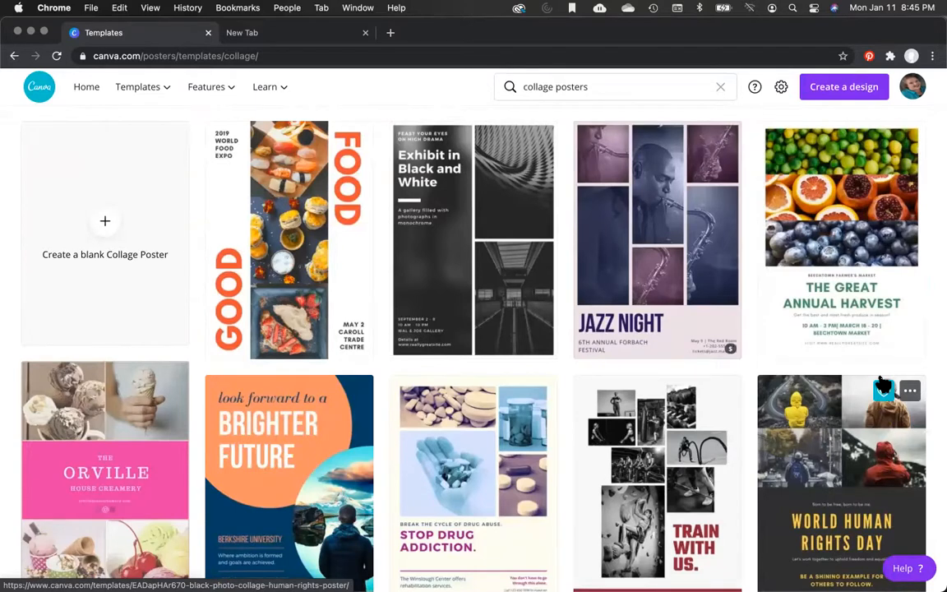
scroll(881, 384, "down", 4)
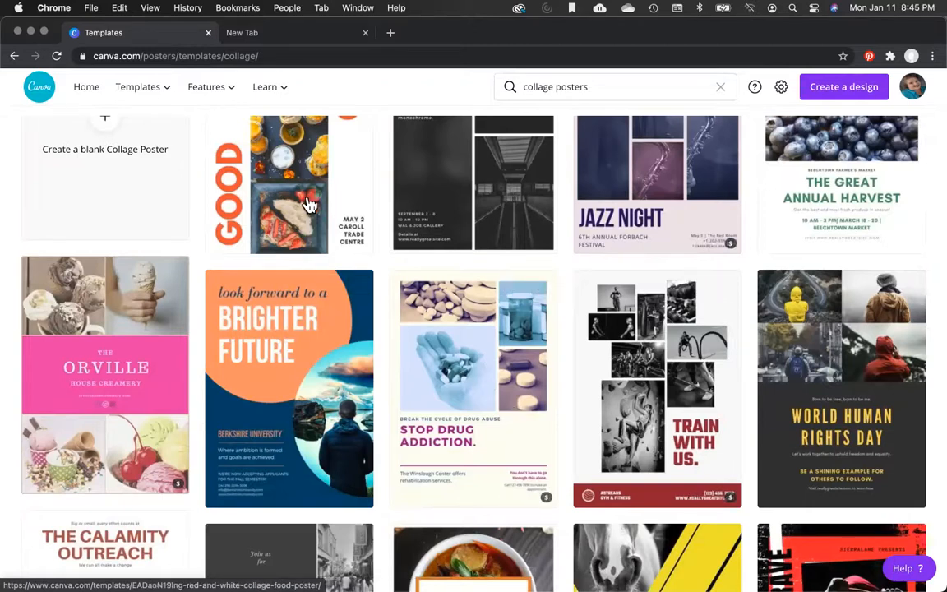
left_click(359, 190)
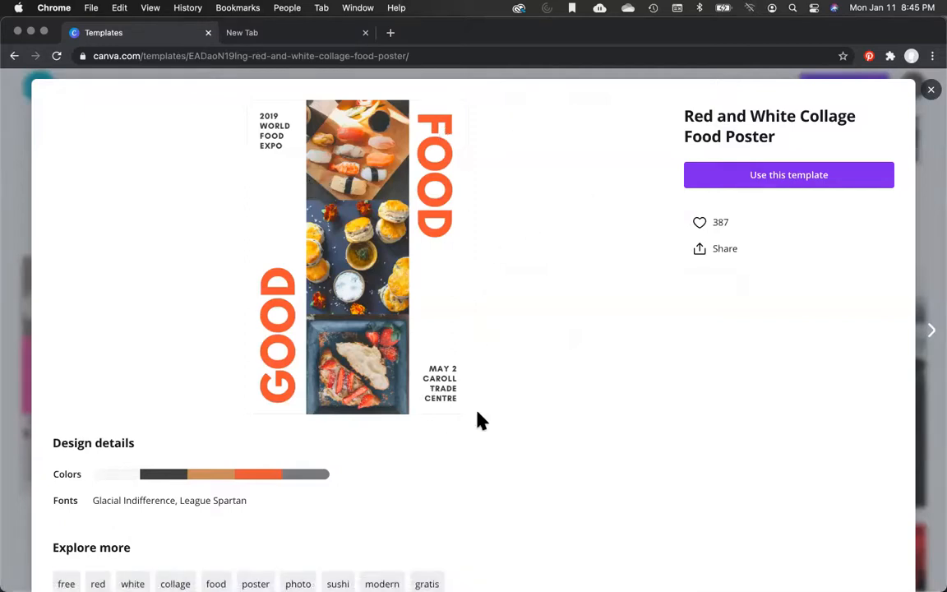
left_click(782, 182)
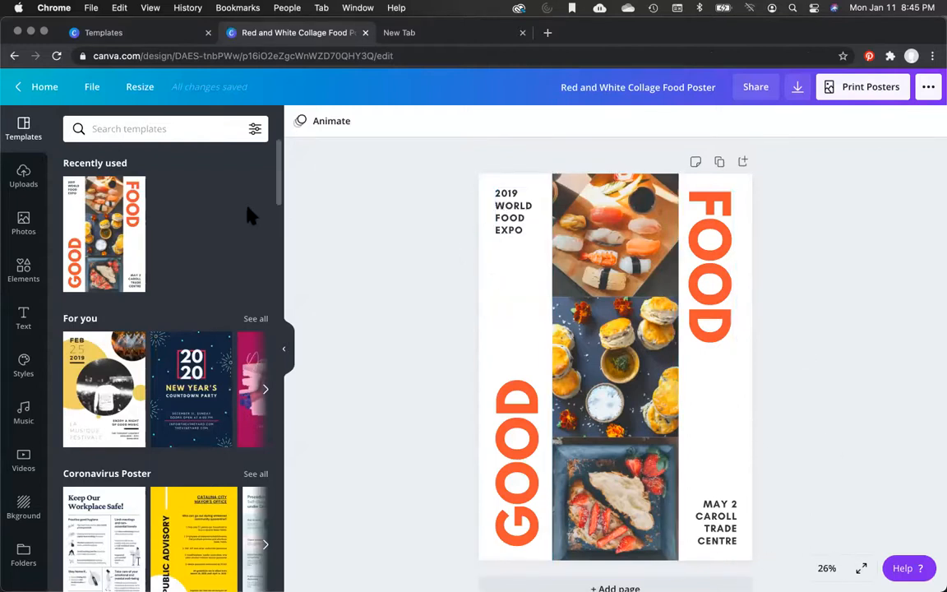
Open the poster's resize settings and switch the custom size unit to inches.
left_click(138, 91)
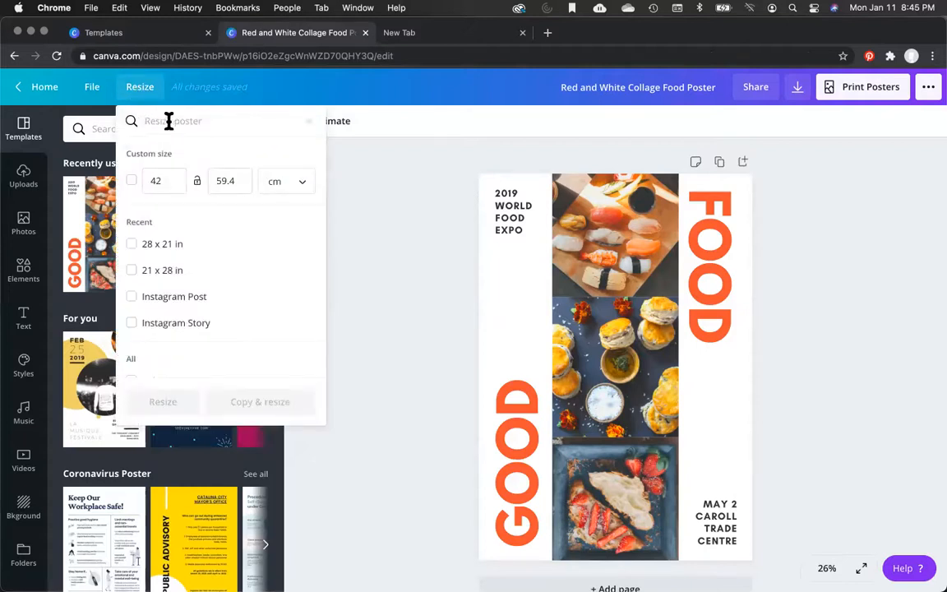
left_click(304, 183)
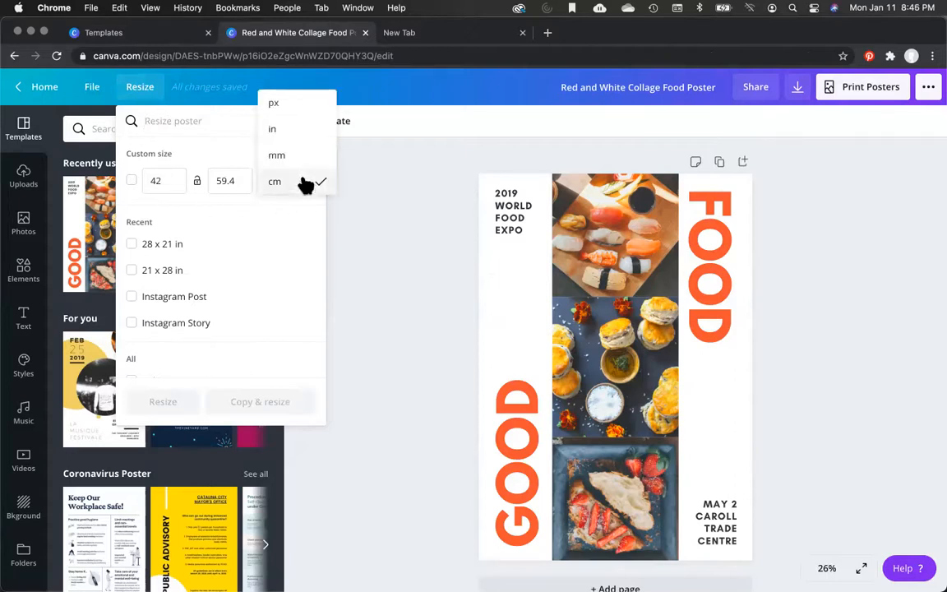
left_click(291, 131)
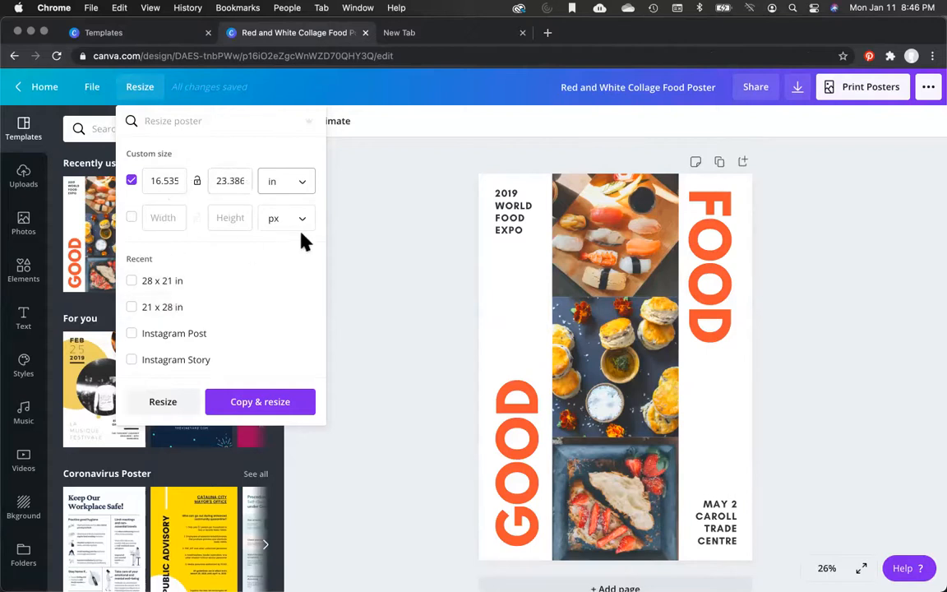
Select the recent 28 x 21 in size and deselect the first custom size.
left_click(131, 280)
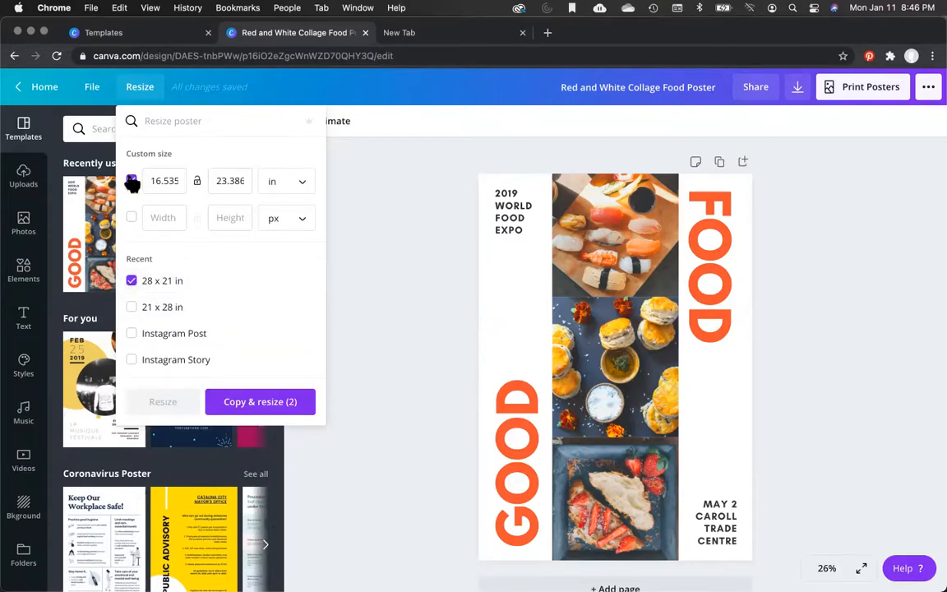
scroll(132, 179, "down", 1)
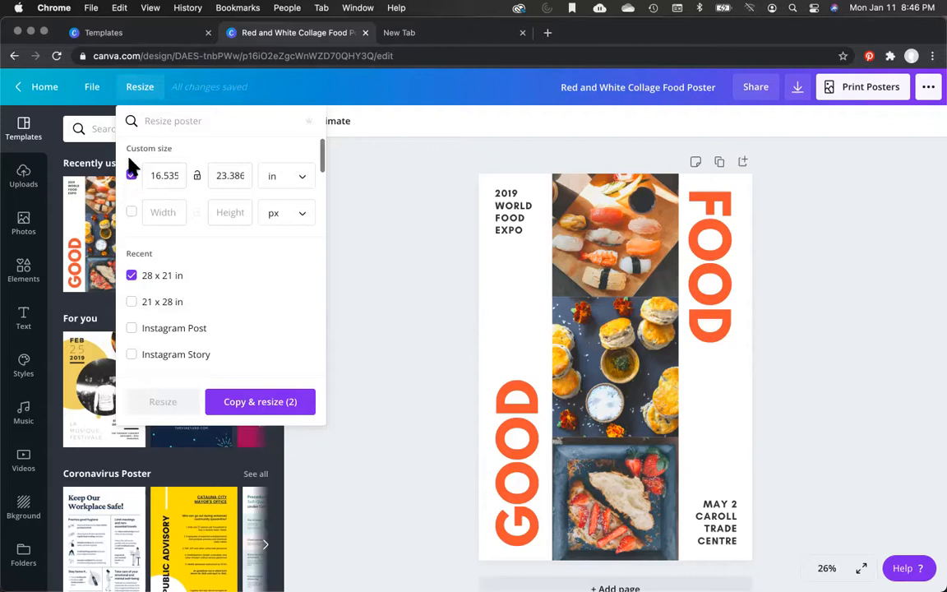
right_click(129, 162)
left_click(306, 288)
left_click(131, 176)
Enable the second custom size, enter 18 by 24, and change its unit to inches.
left_click(132, 212)
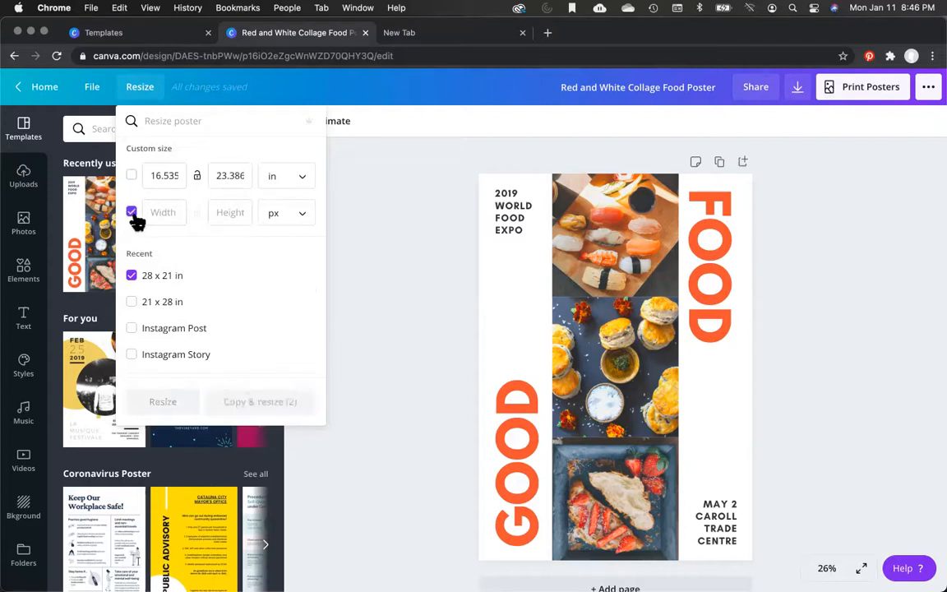
left_click(166, 214)
type("2")
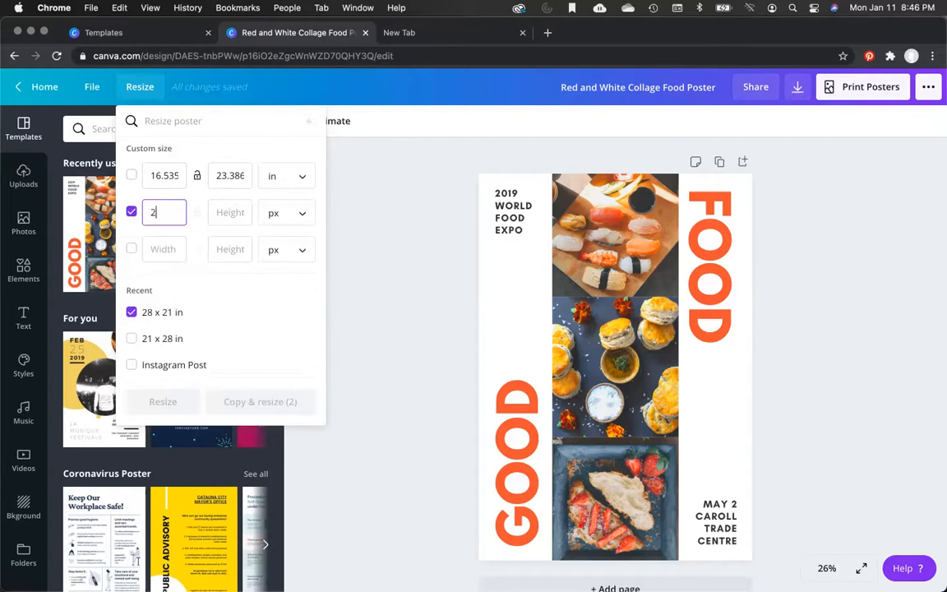
key("BackSpace")
type("18")
key("Tab")
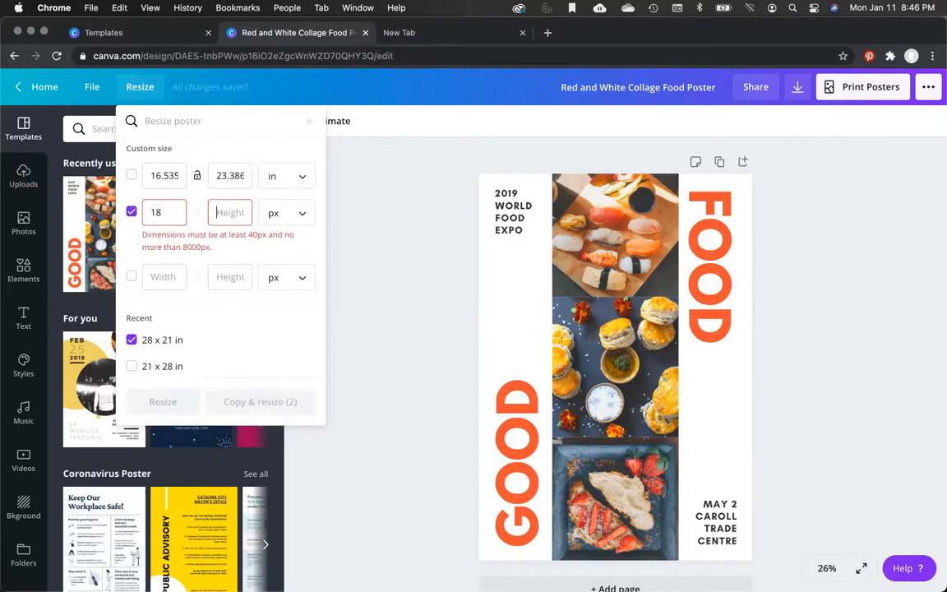
type("24")
left_click(300, 215)
left_click(288, 240)
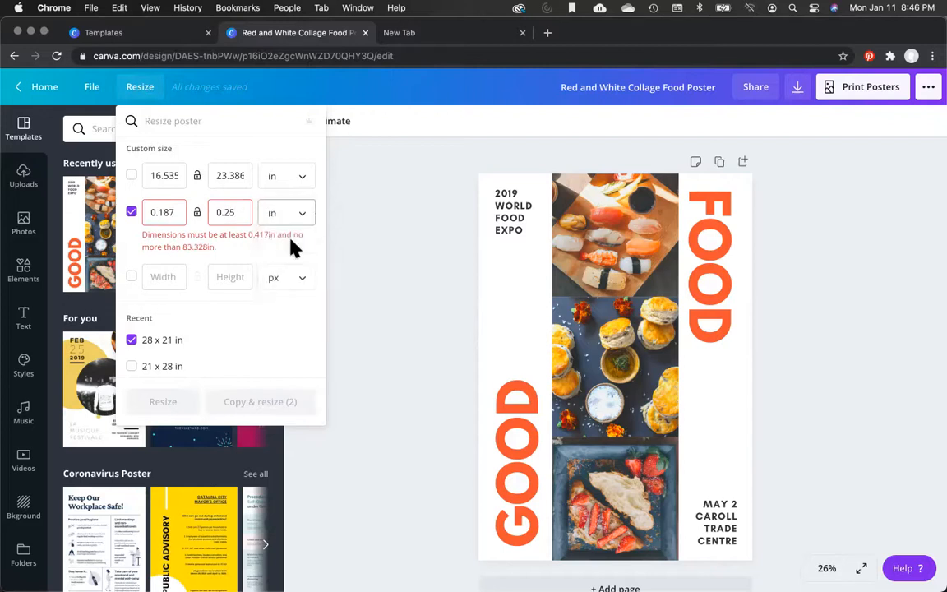
Set the second custom size to 18 in wide and 24 in high.
left_click(165, 212)
key("BackSpace")
key("BackSpace")
key("BackSpace")
key("BackSpace")
key("BackSpace")
type("18")
left_click(236, 215)
key("BackSpace")
key("BackSpace")
key("BackSpace")
key("BackSpace")
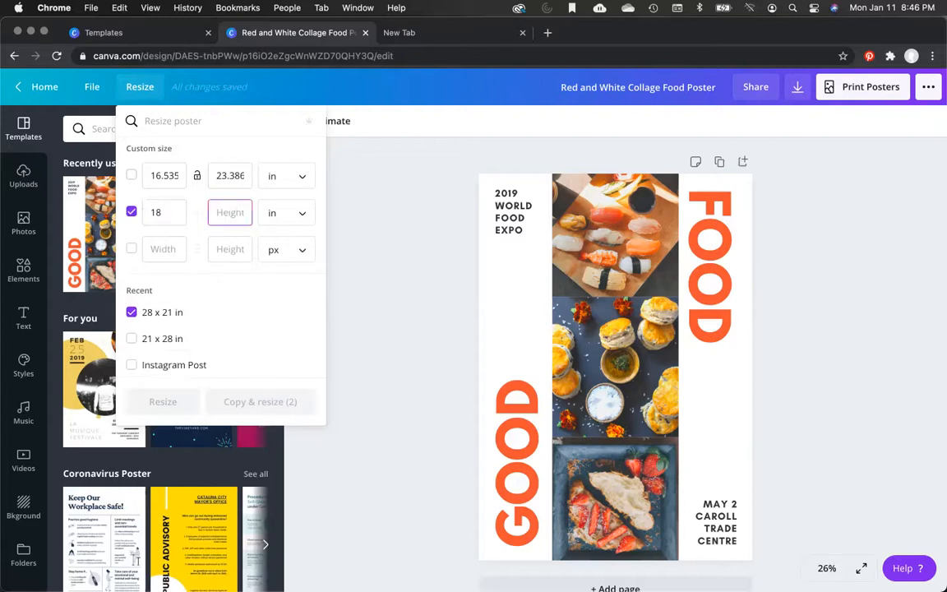
type("24")
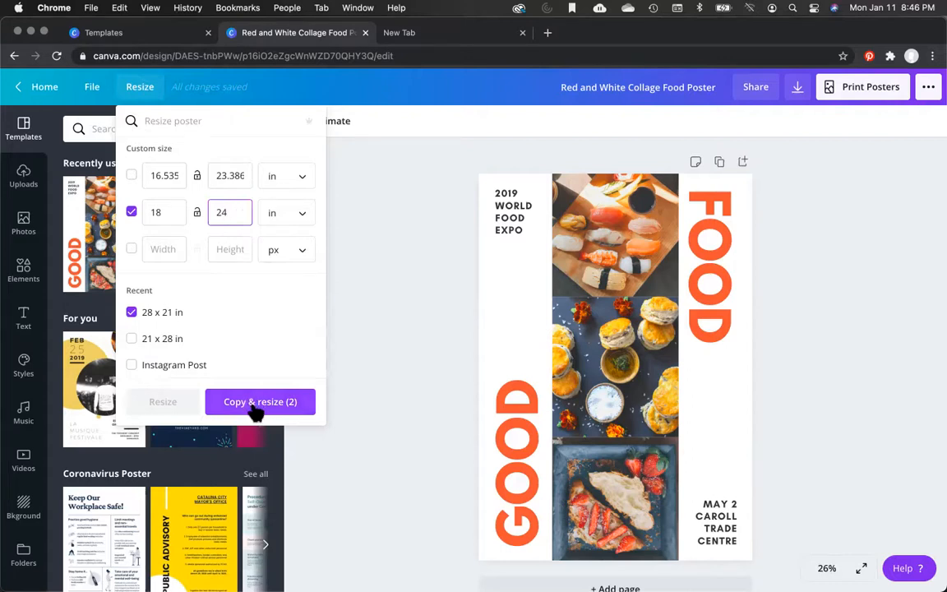
Deselect the 28 x 21 in size and create a resized copy of the poster at 18 x 24 in.
left_click(132, 312)
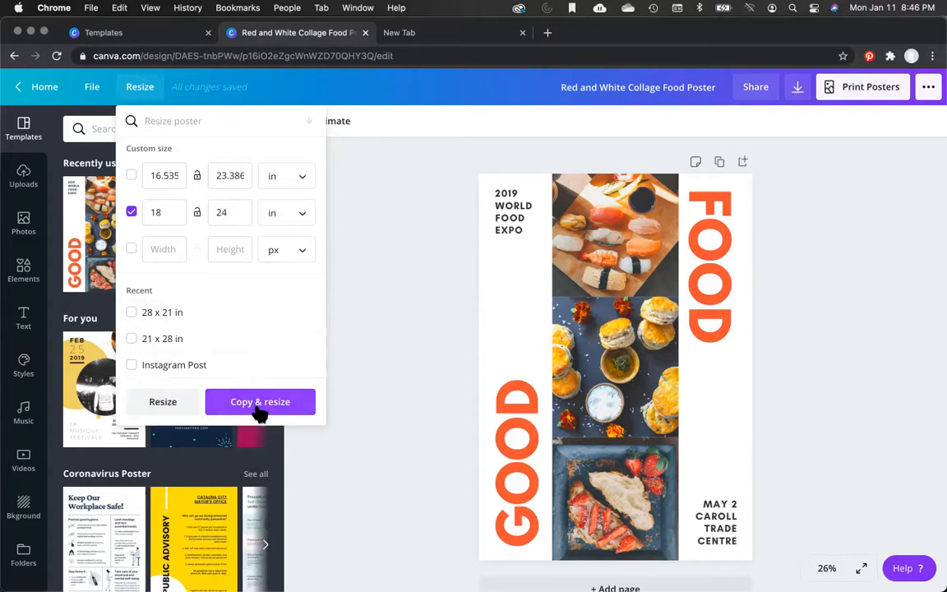
left_click(259, 408)
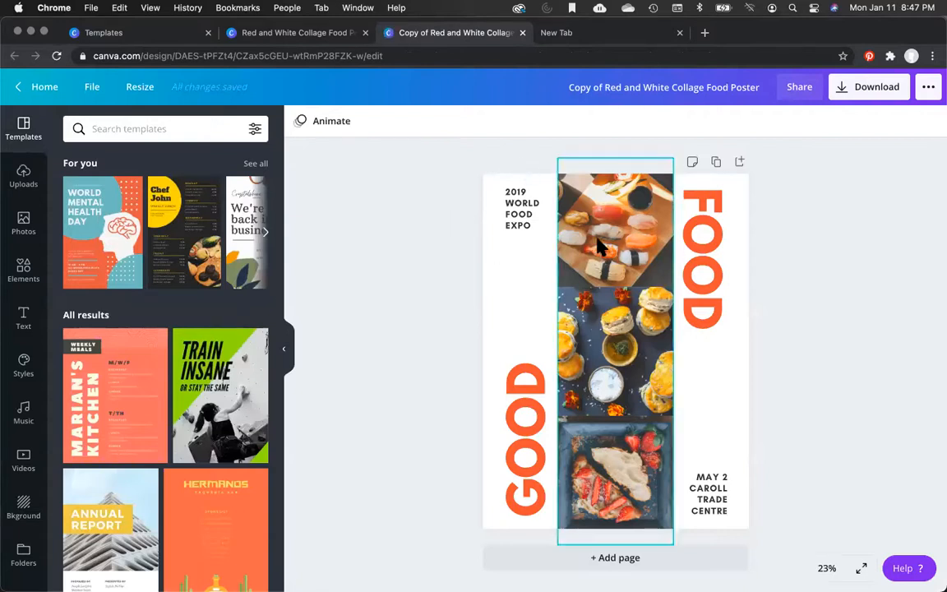
Resize the copied poster itself to landscape, 24 in wide and 18 in high.
left_click(135, 91)
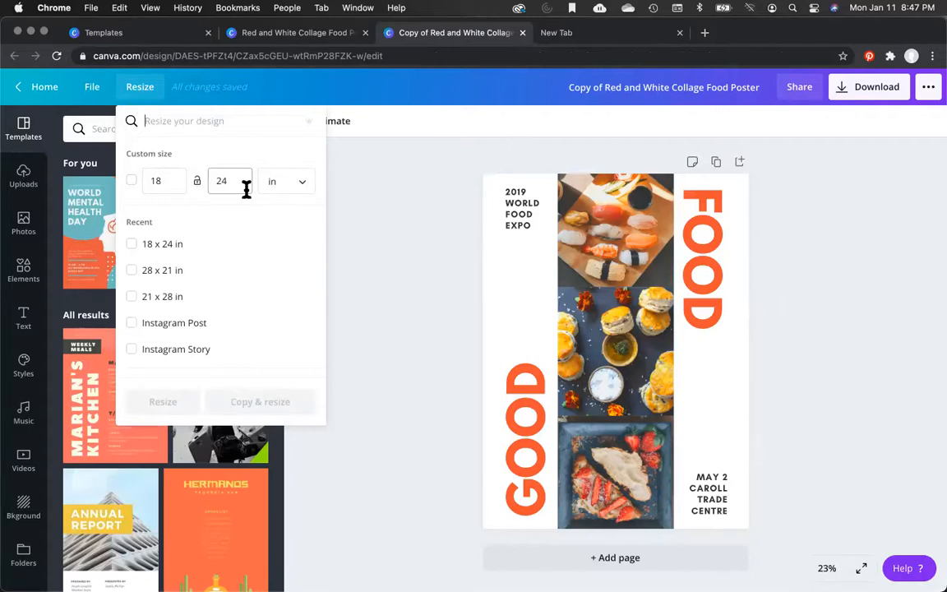
left_click(165, 182)
key("BackSpace")
key("BackSpace")
type("24")
left_click(233, 182)
key("BackSpace")
key("BackSpace")
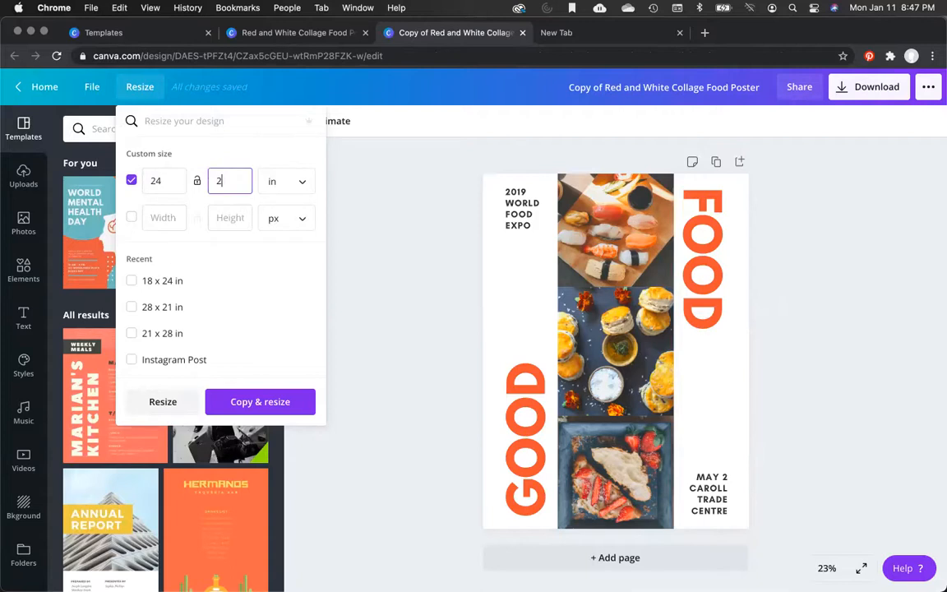
type("18")
left_click(177, 406)
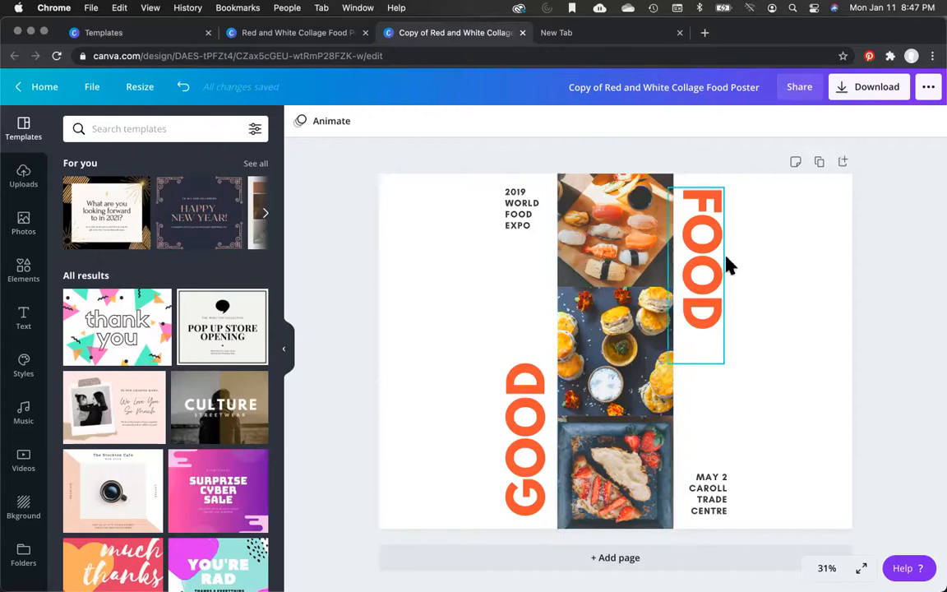
Delete the vertical orange FOOD text from the poster.
left_click(699, 279)
key("Delete")
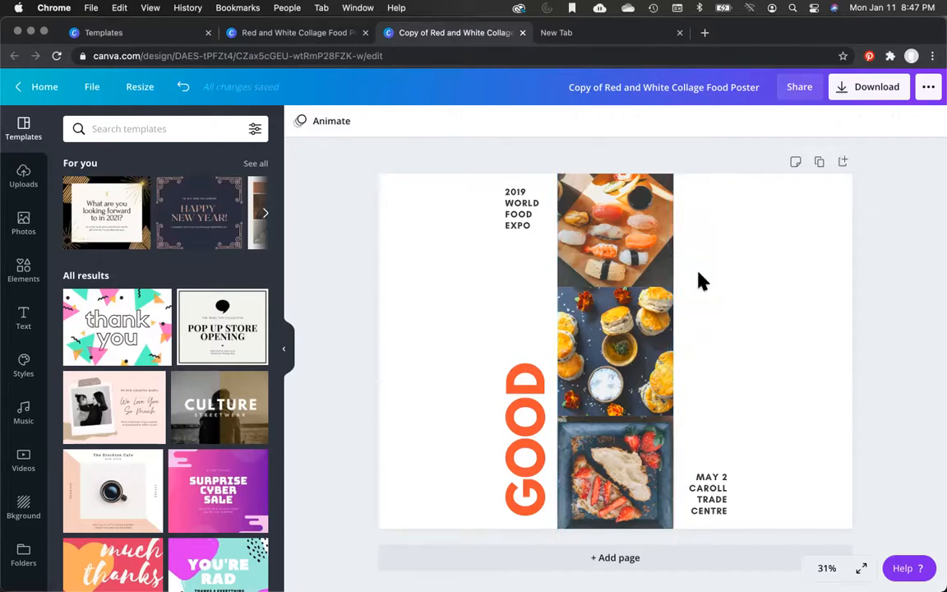
Delete the vertical orange GOOD text from the poster.
left_click(527, 450)
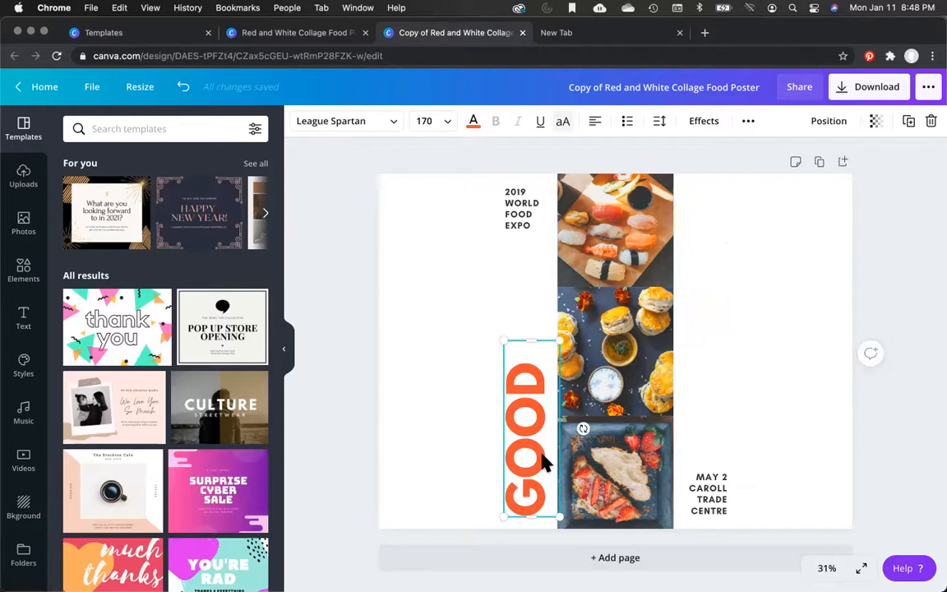
key("Delete")
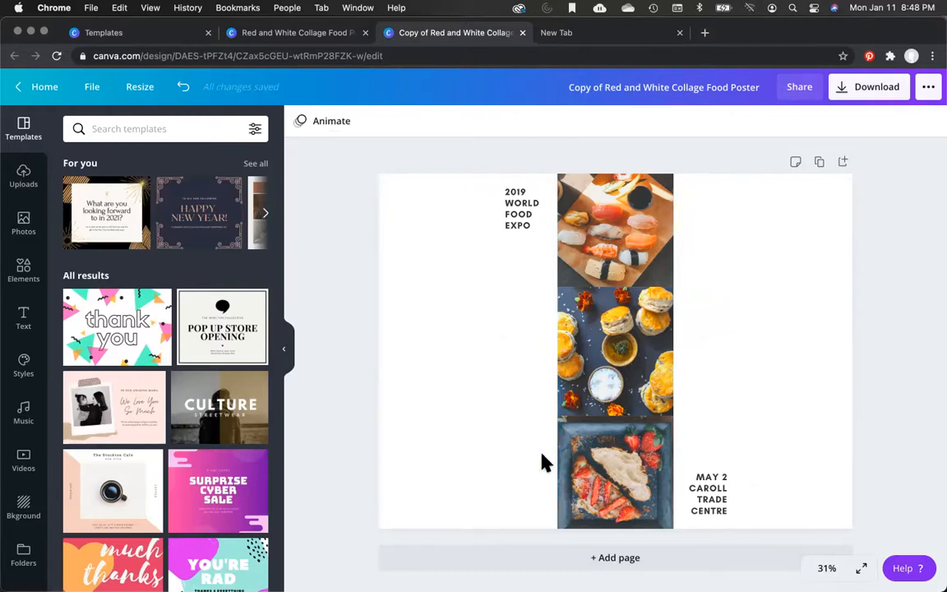
Move the 2019 WORLD FOOD EXPO text slightly down and left, away from the photo column, and replace its wording with "Create".
left_click(520, 221)
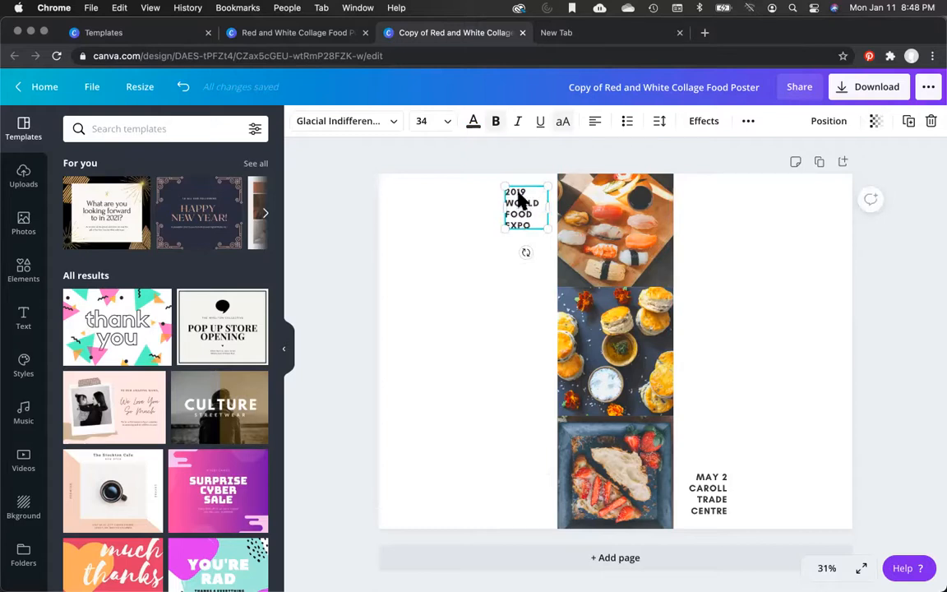
left_click_drag(530, 230, 488, 263)
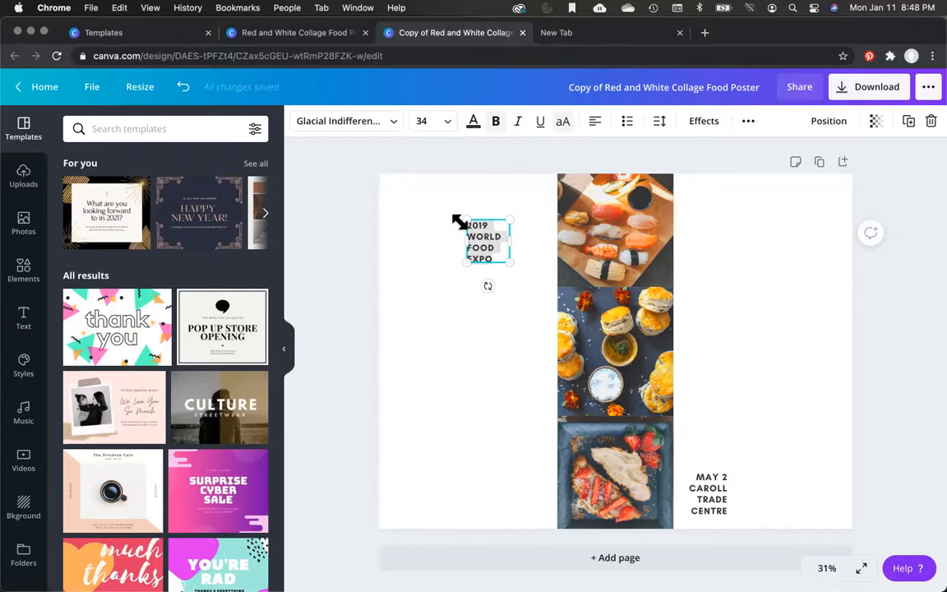
key("BackSpace")
type("CREATE")
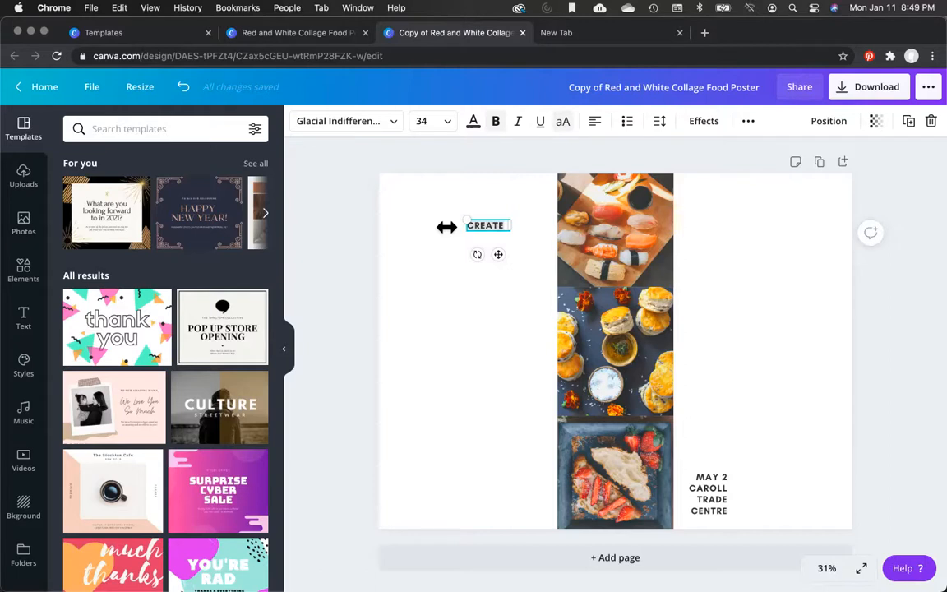
Change the Create text's font to Articulat and turn off its uppercase formatting.
left_click(389, 123)
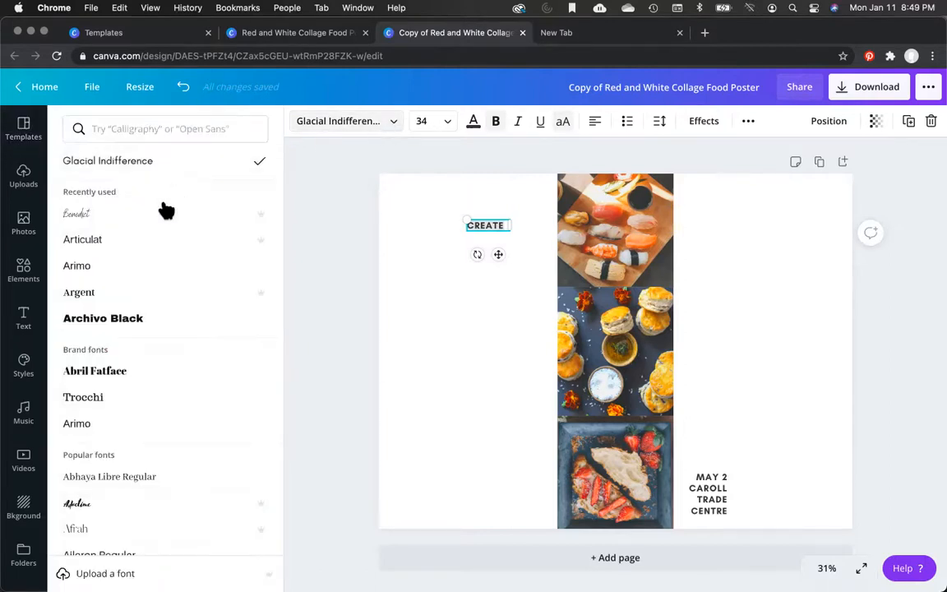
left_click(107, 246)
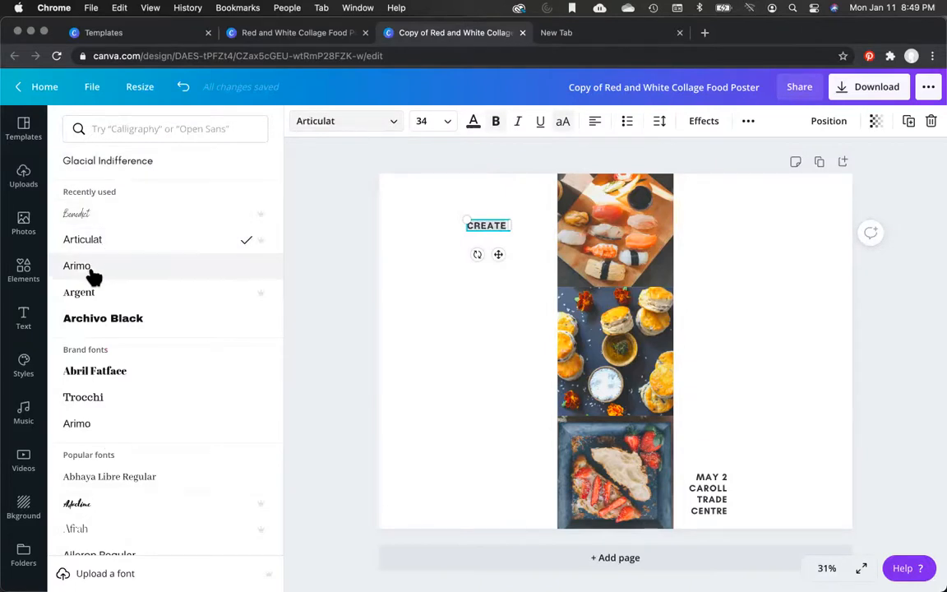
left_click(563, 124)
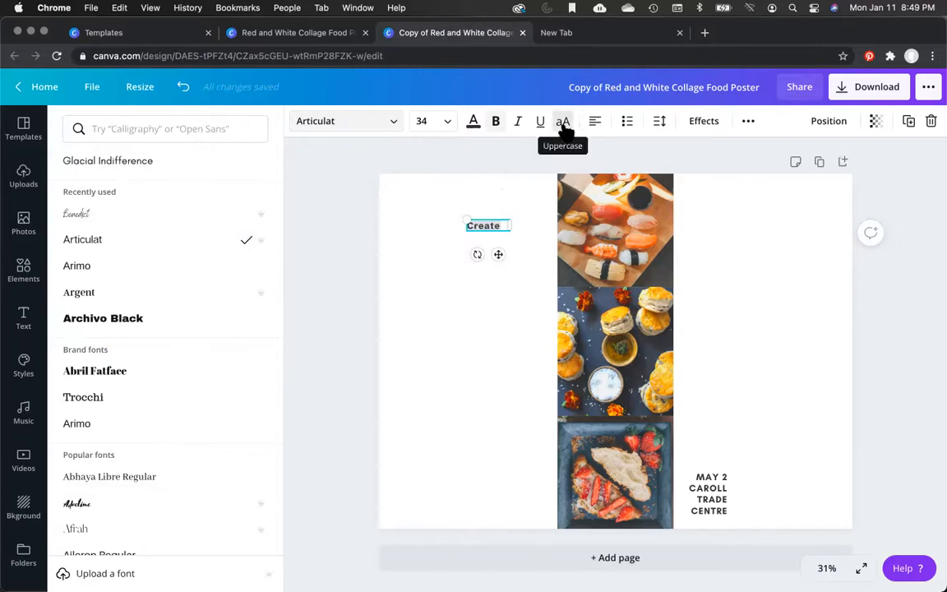
left_click(564, 124)
left_click(564, 123)
Set the Create text's font size to 72 and widen its text box so the word fits on one line.
left_click(448, 123)
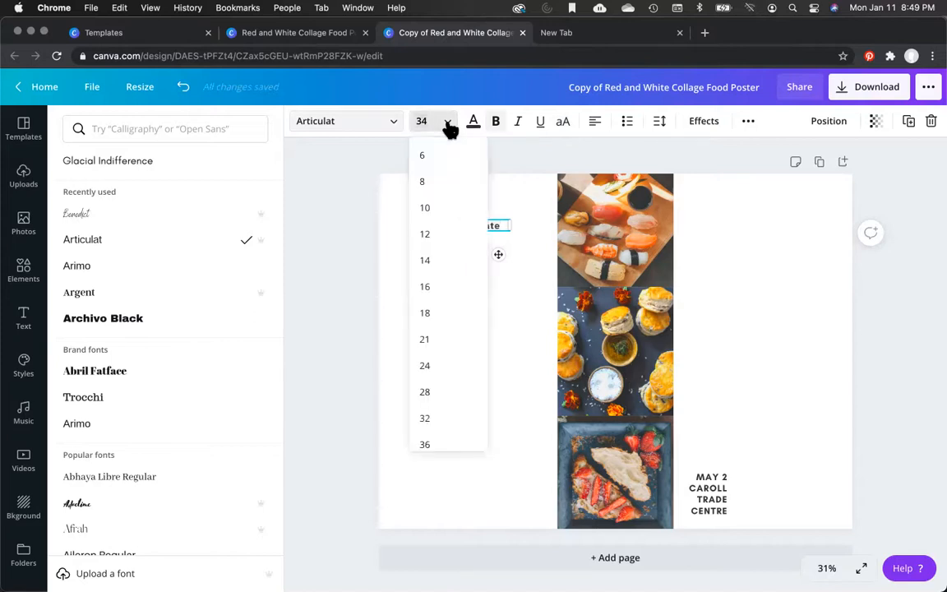
left_click(427, 123)
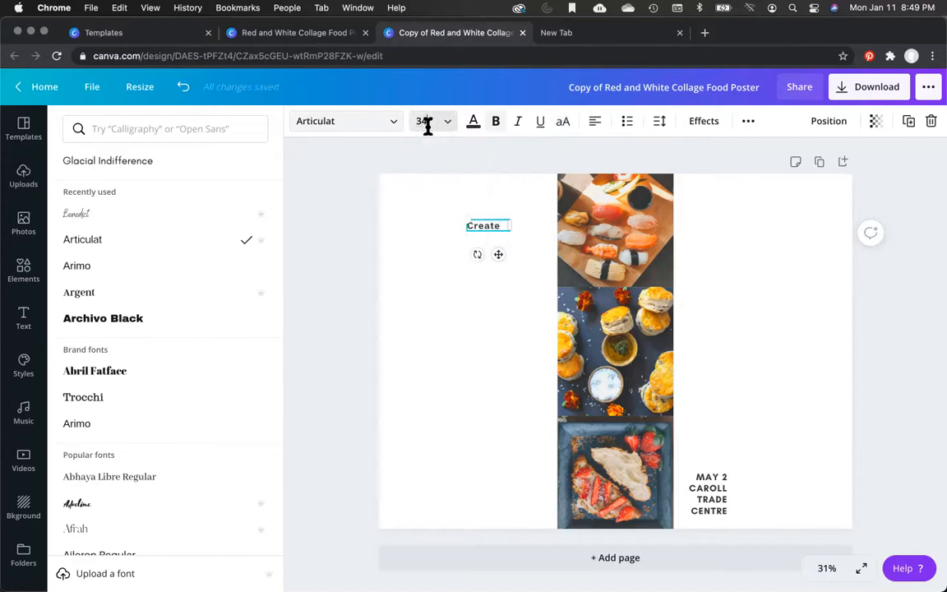
double_click(427, 123)
type("72")
key("Return")
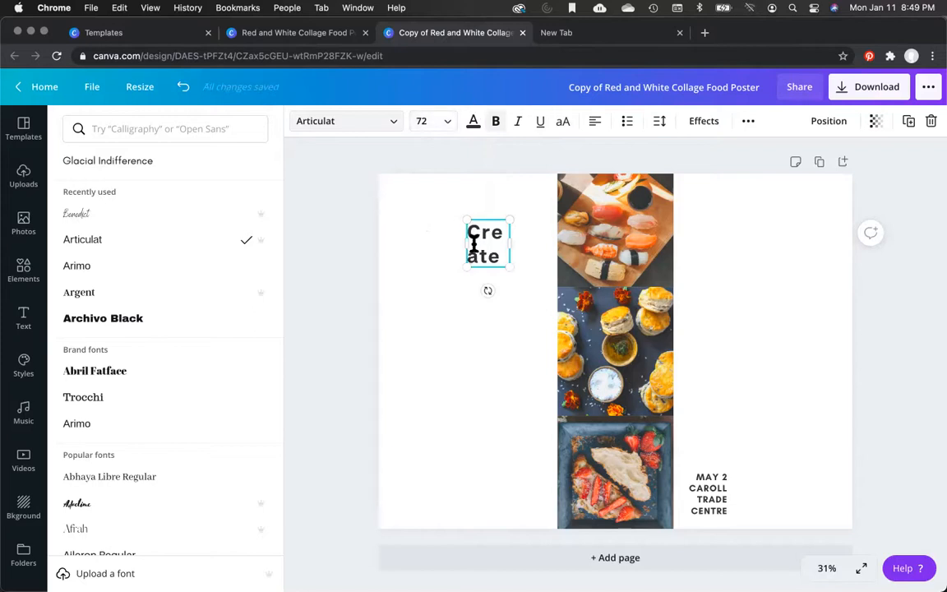
left_click_drag(511, 245, 539, 243)
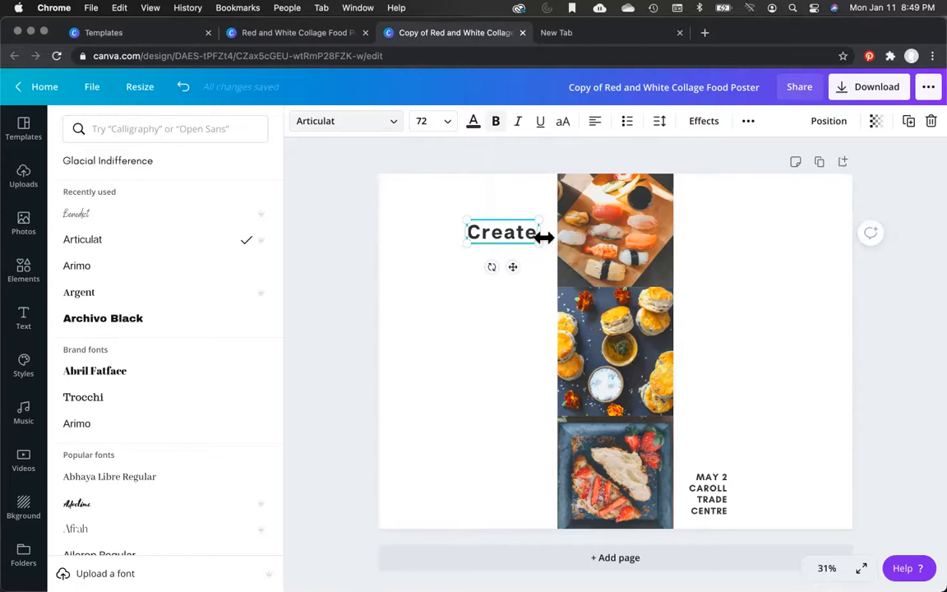
Color the Create text dark teal from the default colors.
left_click(530, 228)
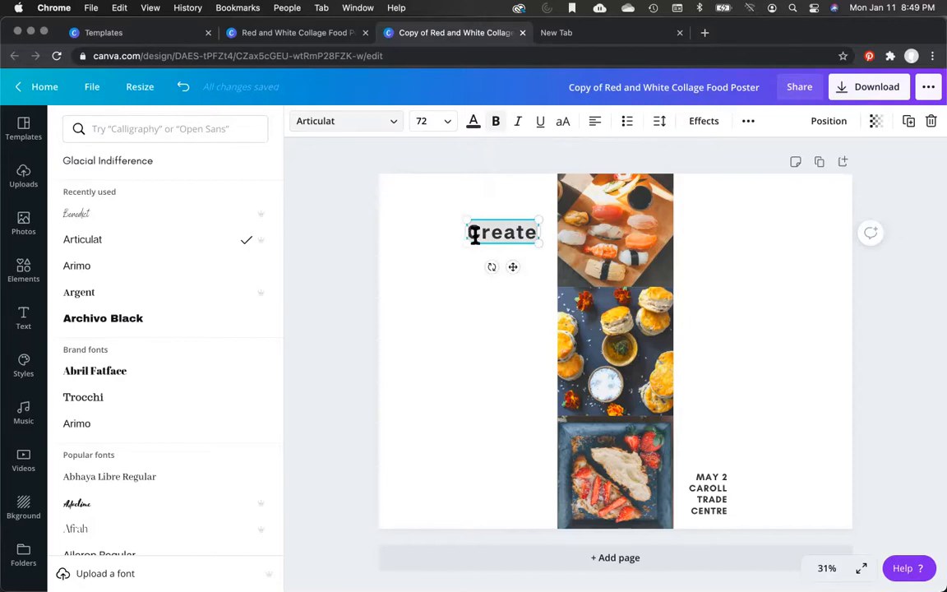
left_click(472, 125)
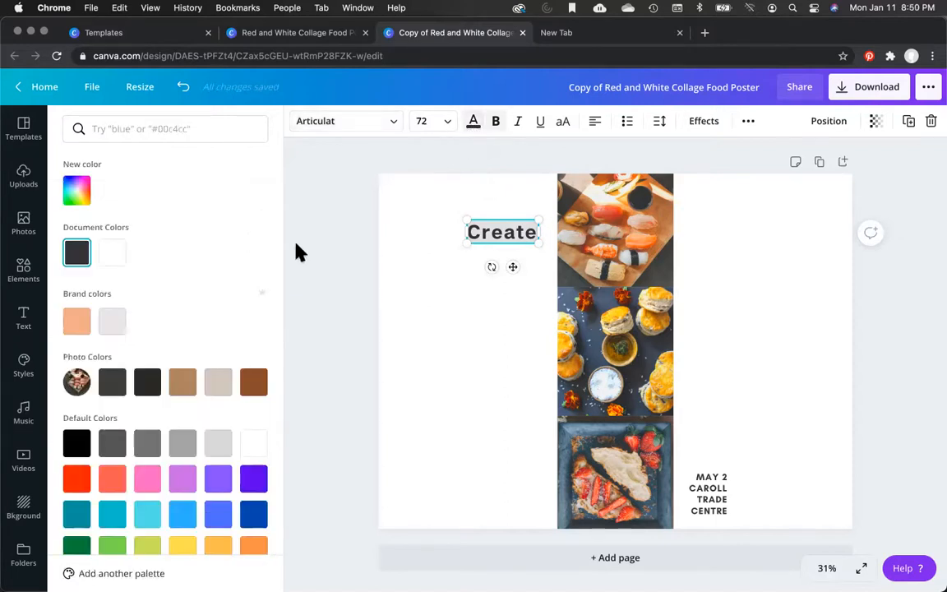
scroll(282, 287, "down", 1)
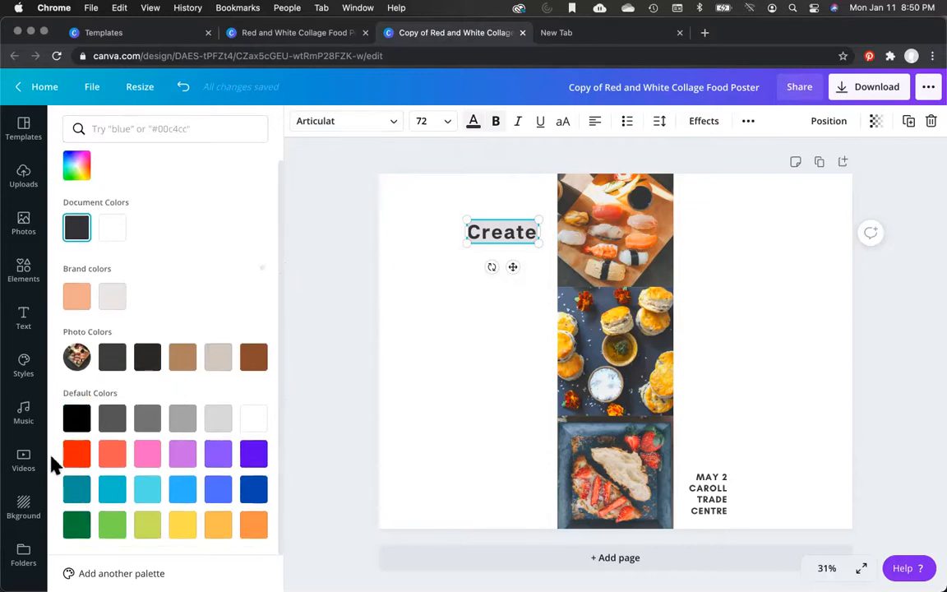
left_click(78, 491)
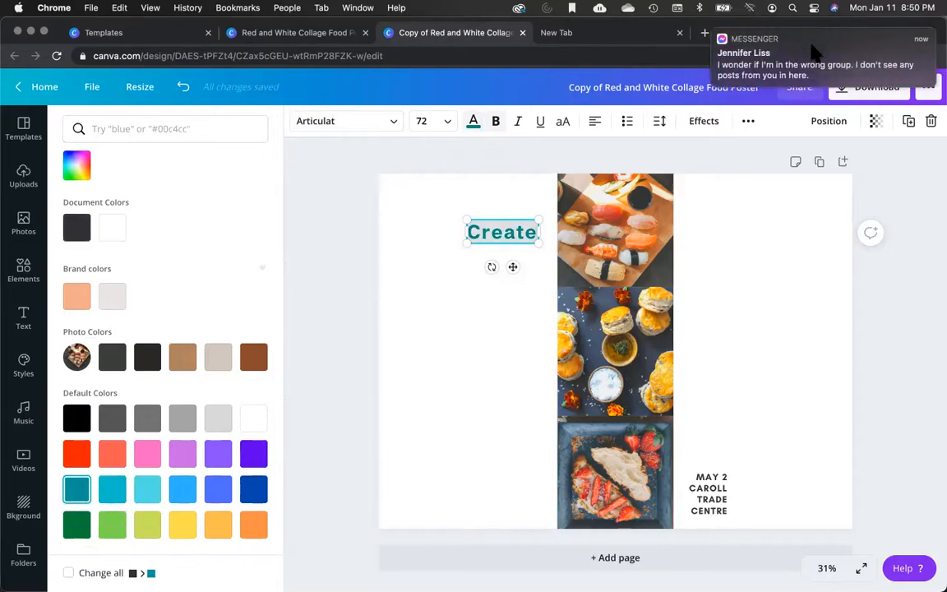
left_click(931, 67)
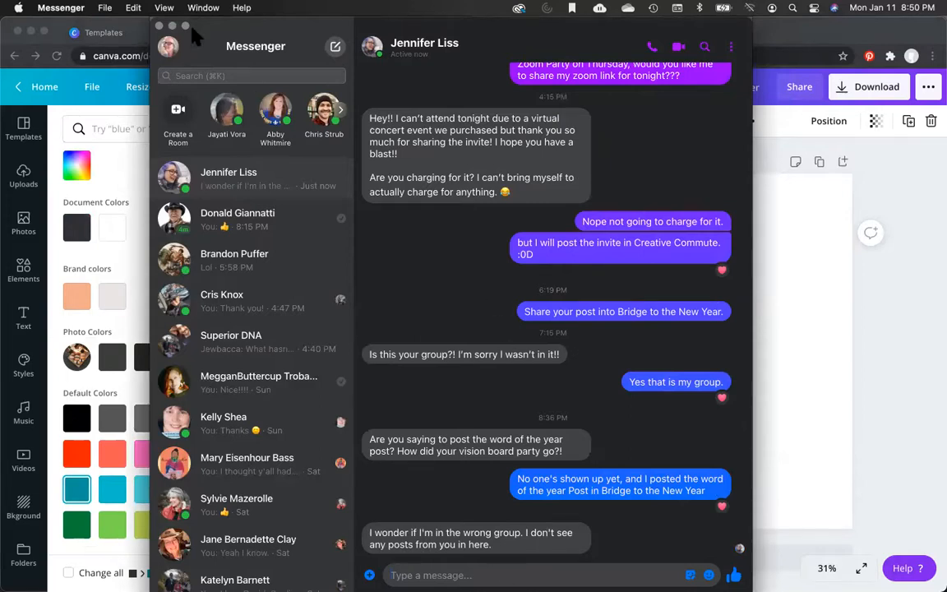
left_click(160, 25)
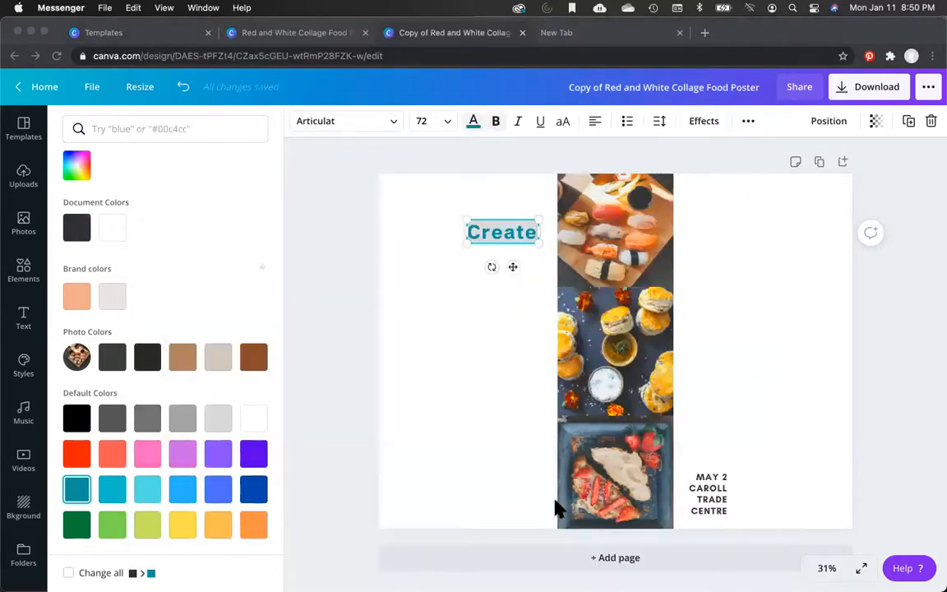
left_click(507, 353)
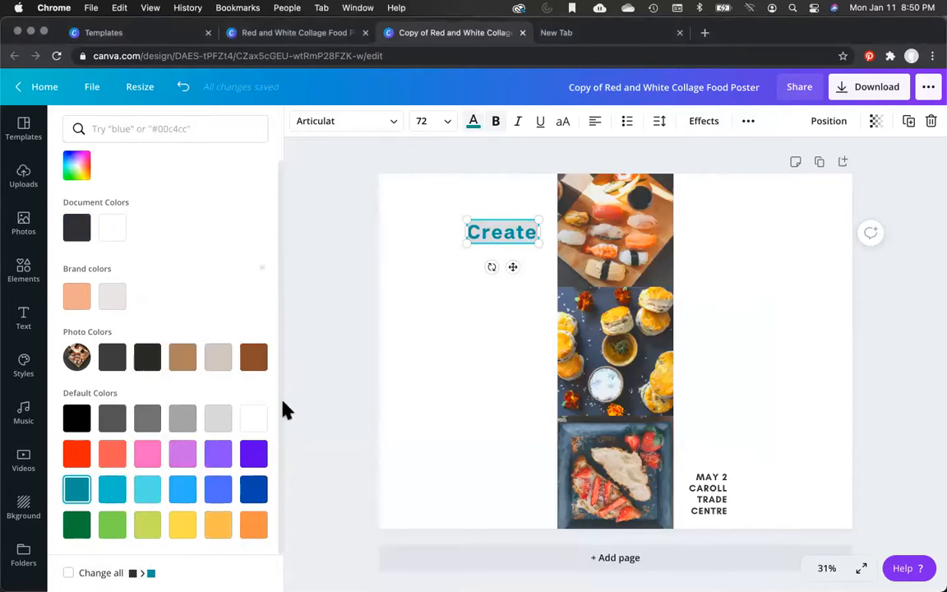
Try applying the teal color change to all matching dark text on the poster, and revert it.
left_click(68, 573)
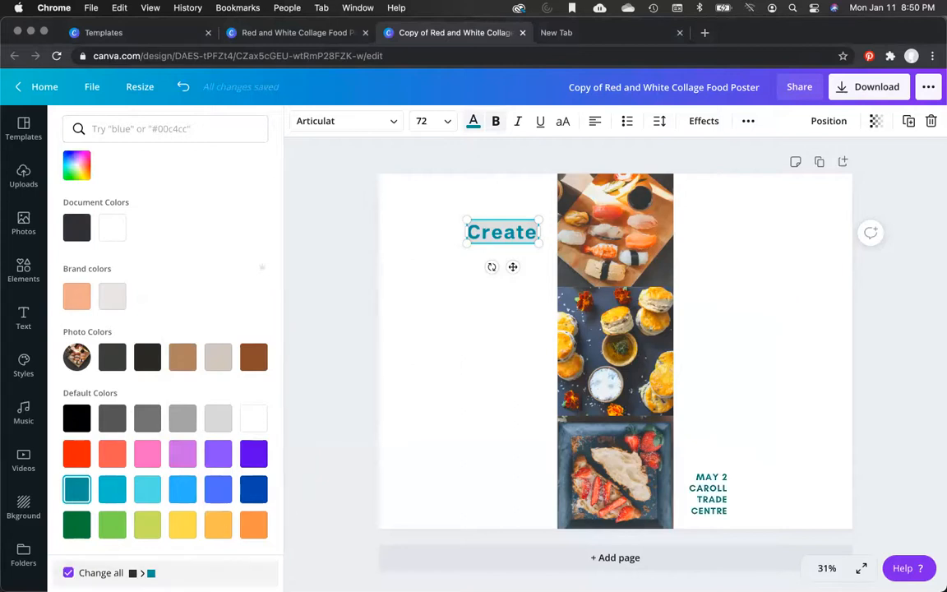
left_click(68, 572)
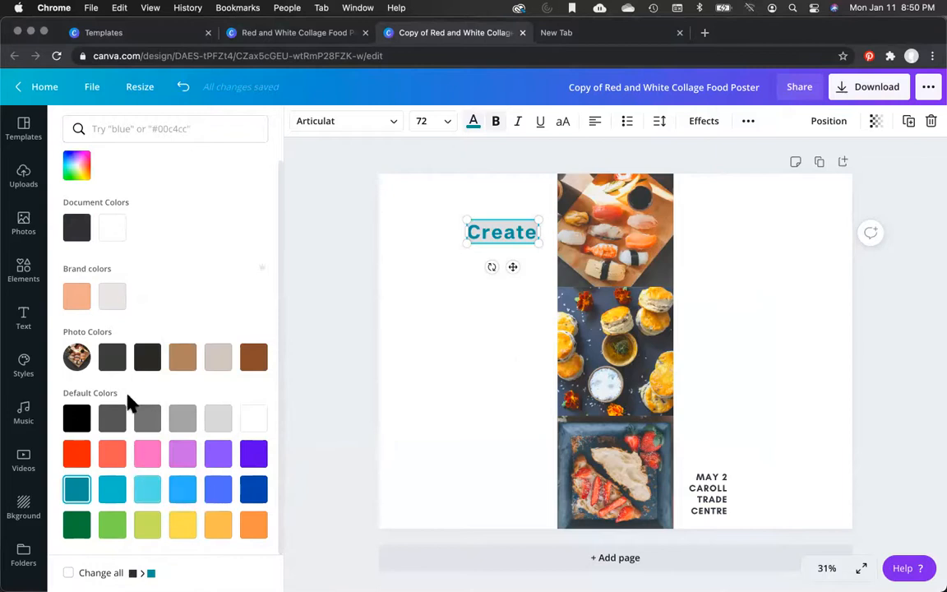
Select the MAY 2 CAROLL TRADE CENTRE text, look over the Brand Kit's colors and fonts, and return to the poster.
left_click(710, 495)
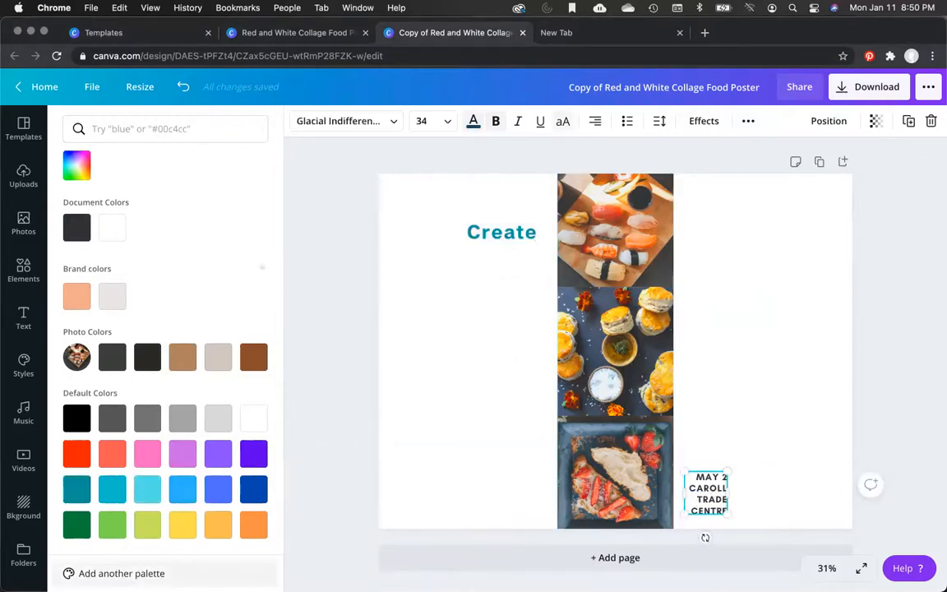
left_click(123, 573)
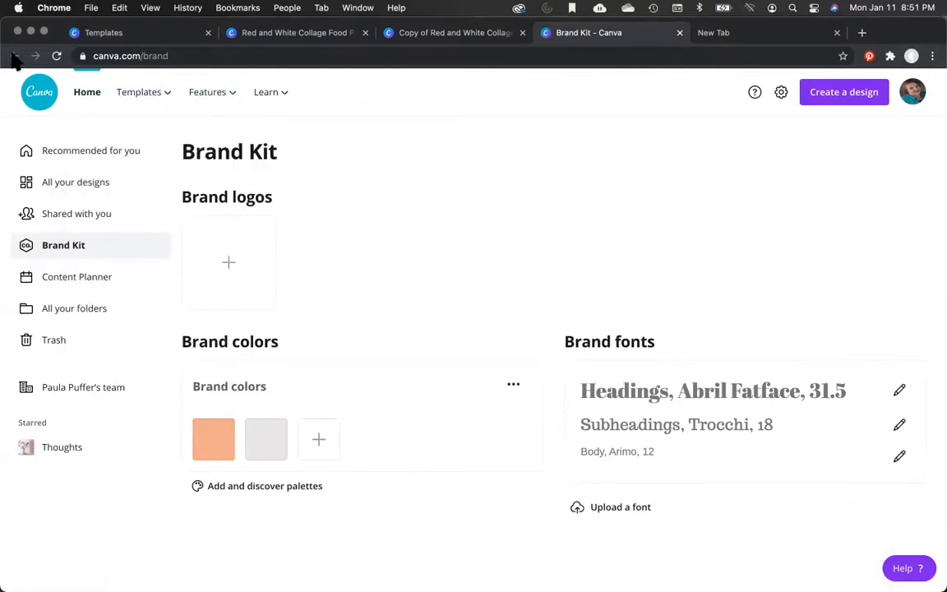
left_click(419, 33)
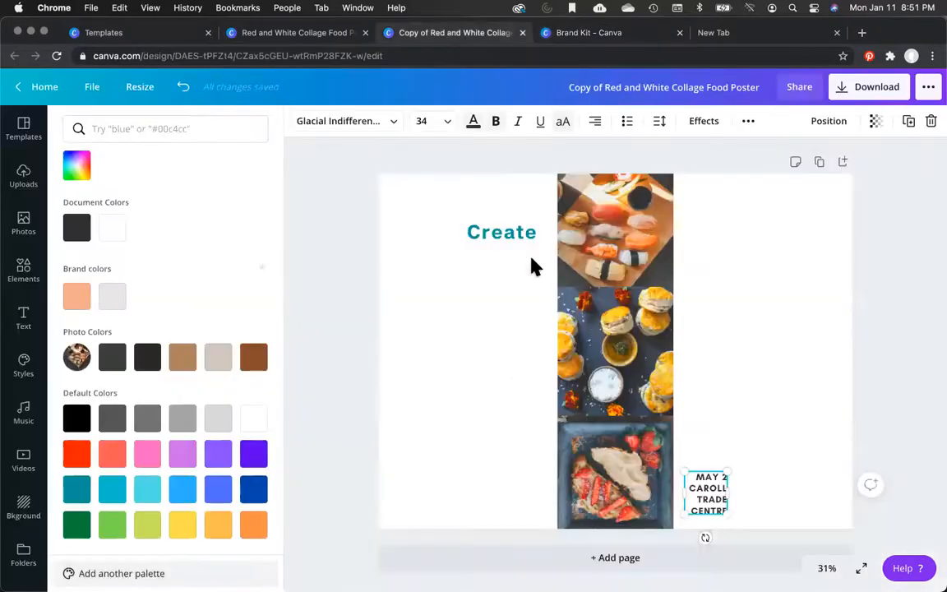
Give the MAY 2 CAROLL TRADE CENTRE text the custom blue color #4D9DED.
left_click(75, 173)
left_click(148, 301)
left_click_drag(83, 238, 194, 200)
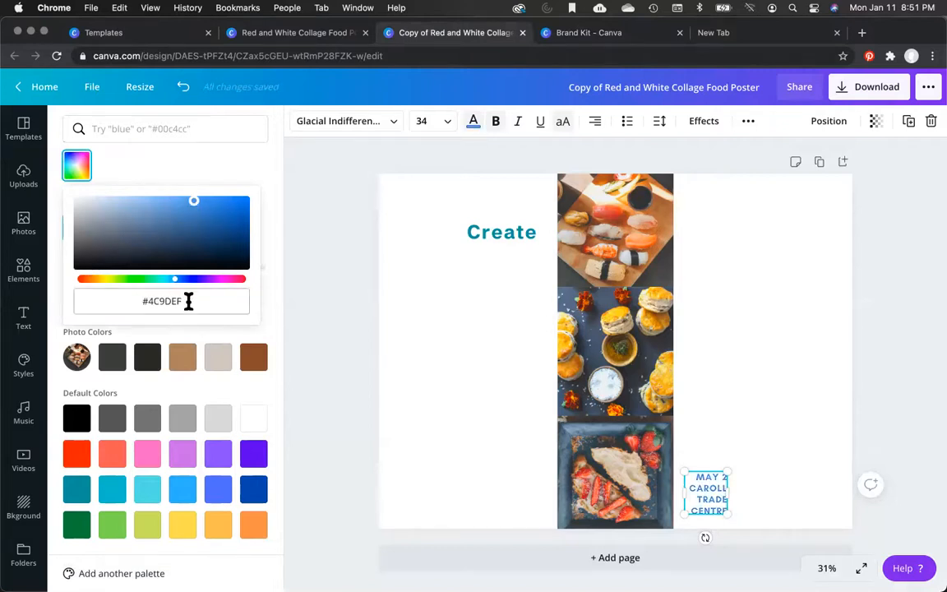
left_click(192, 202)
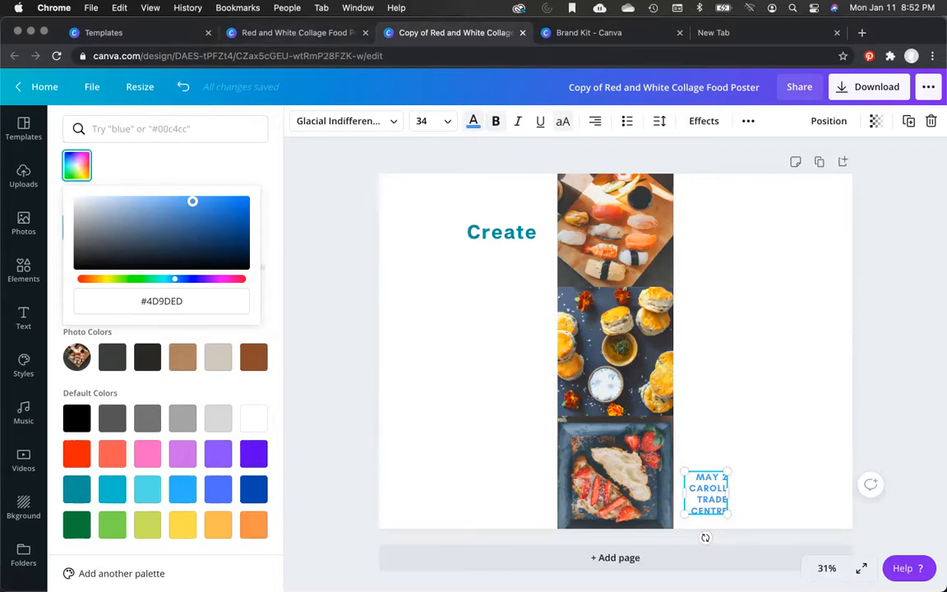
left_click(487, 8)
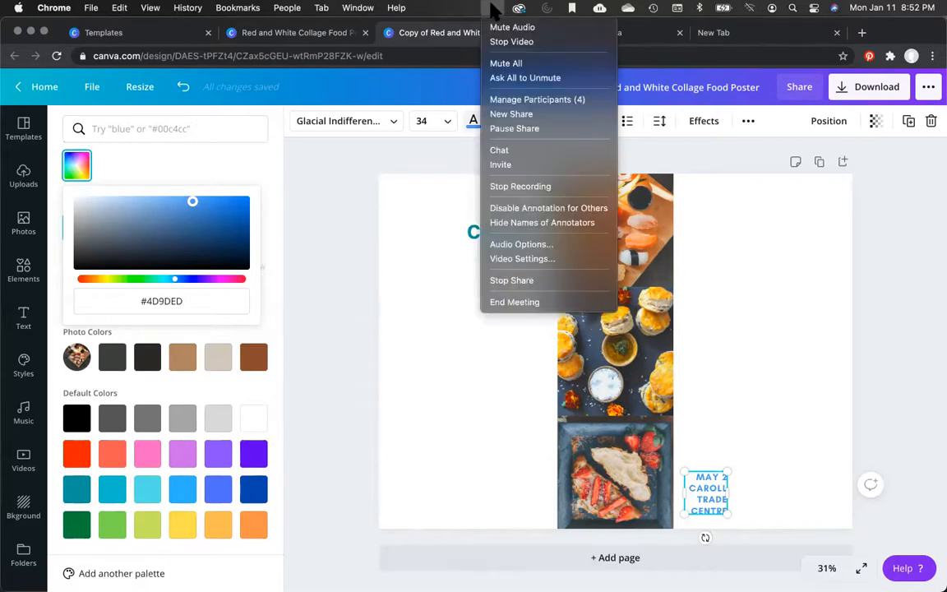
left_click(499, 101)
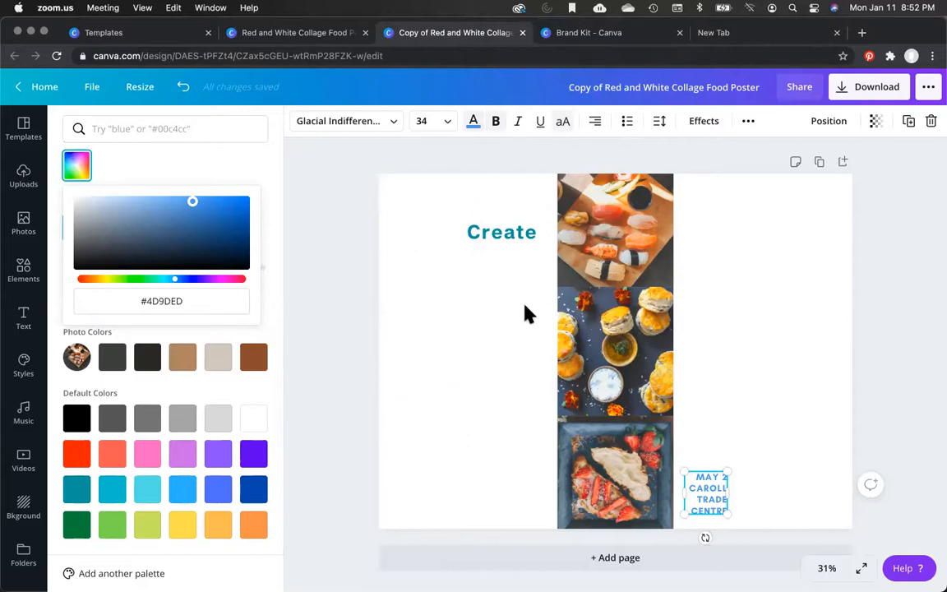
mouse_move(628, 579)
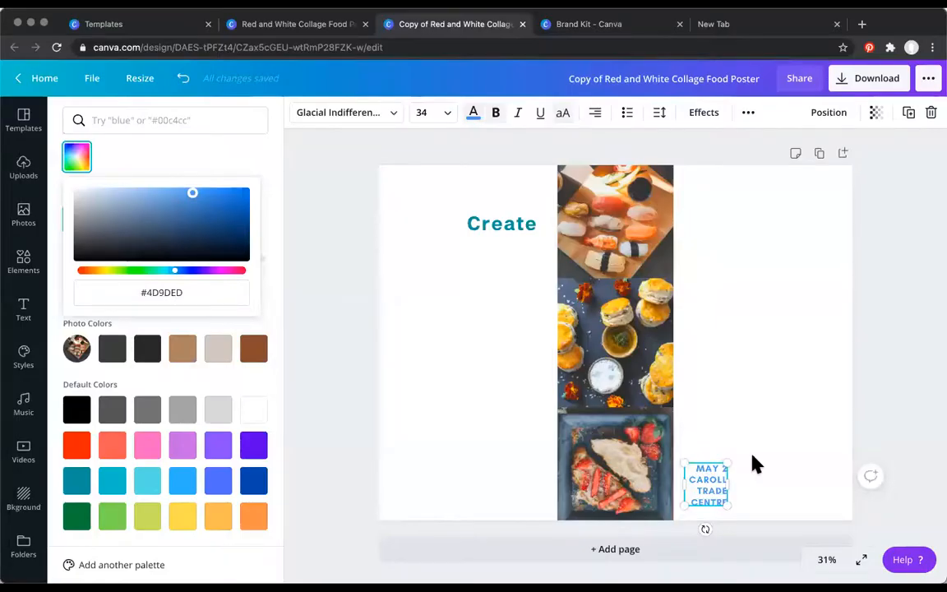
Leave the poster for the Canva home page and browse the recommended design types as far as Invitation, Newsletter and Postcard.
left_click(45, 82)
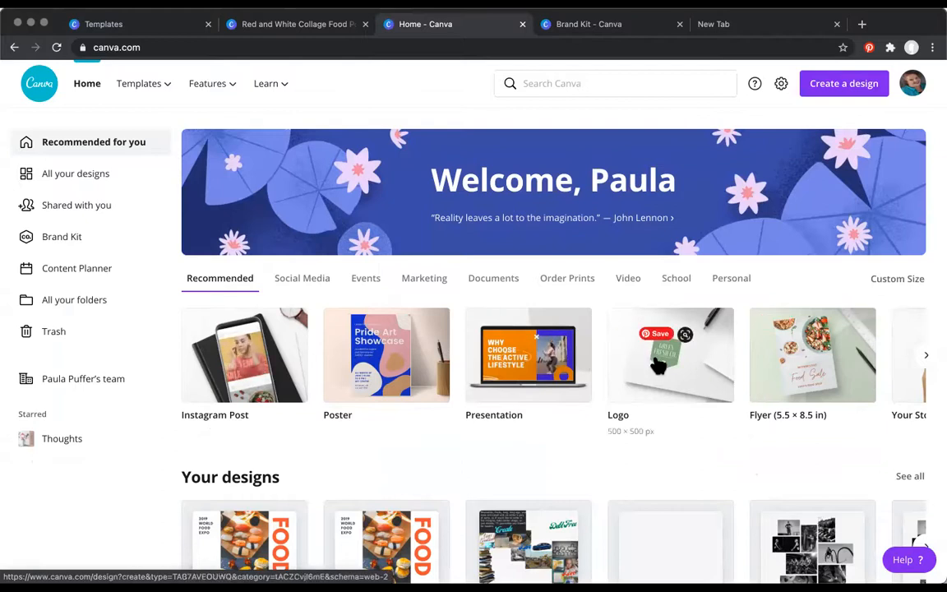
left_click(925, 356)
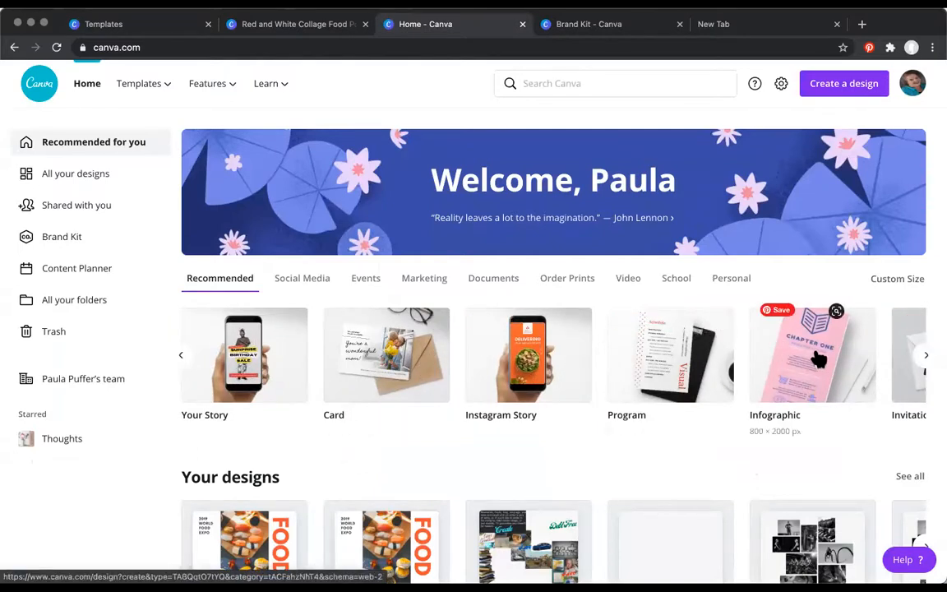
left_click(925, 356)
left_click(926, 356)
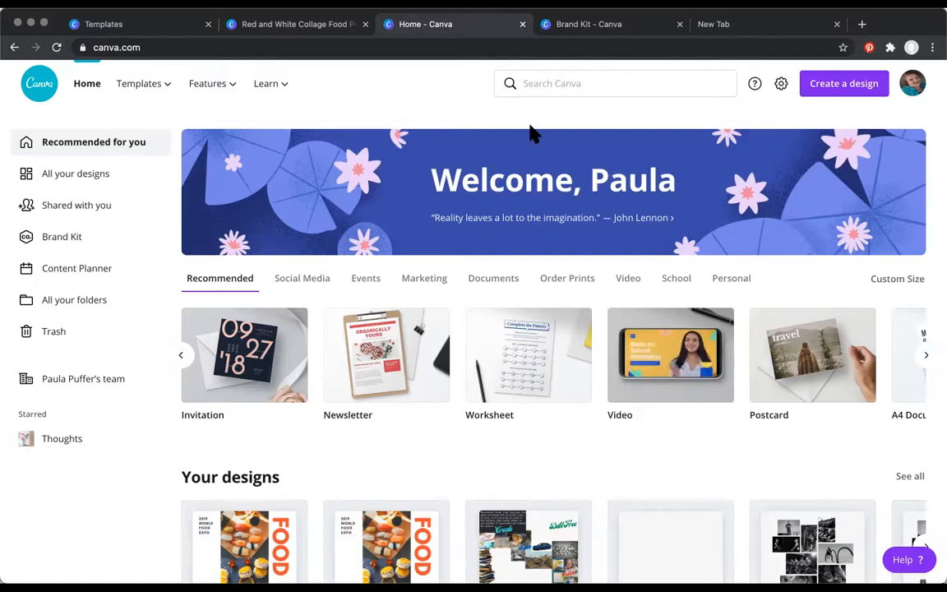
Open the Instagram Post templates from the Social Media template category.
mouse_move(163, 138)
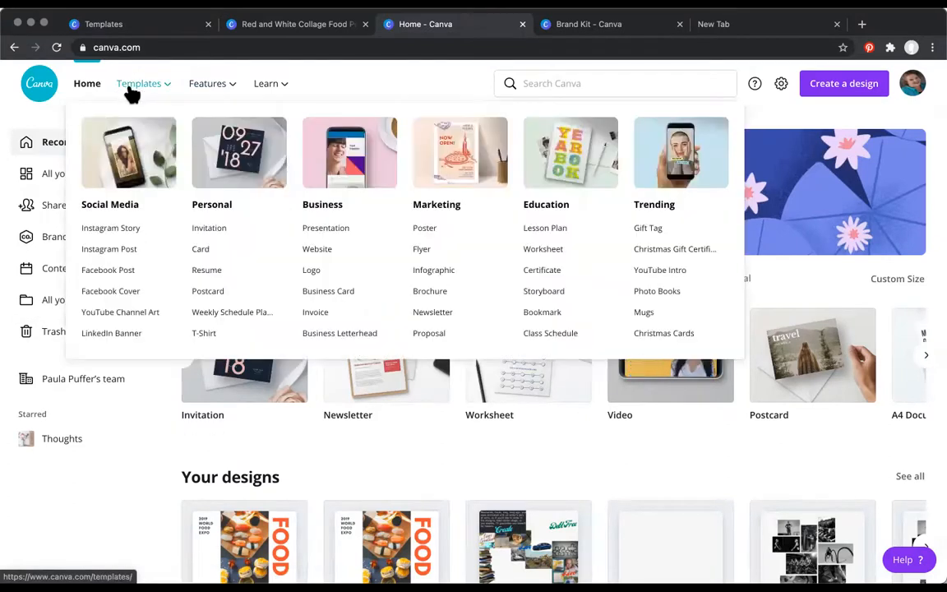
mouse_move(134, 88)
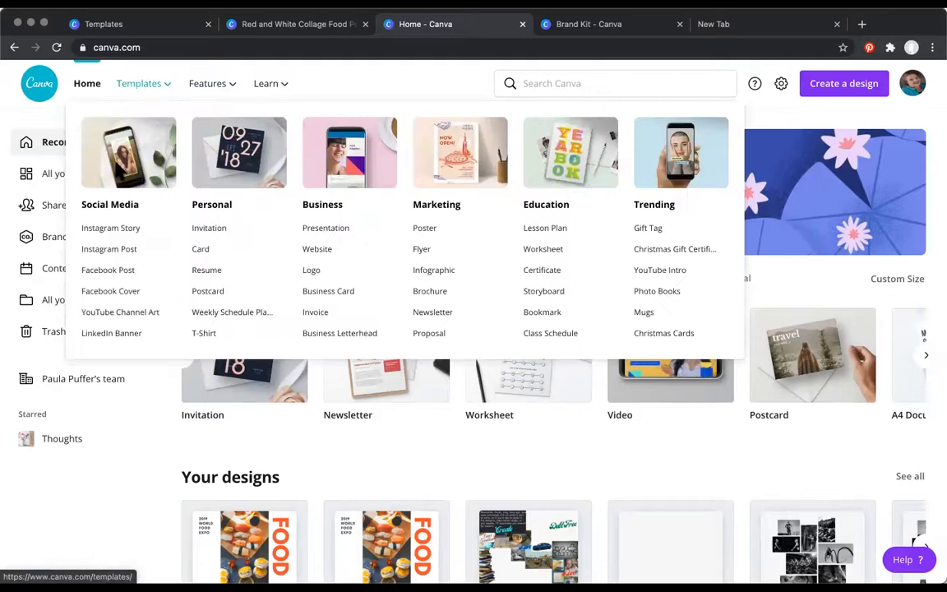
left_click(115, 254)
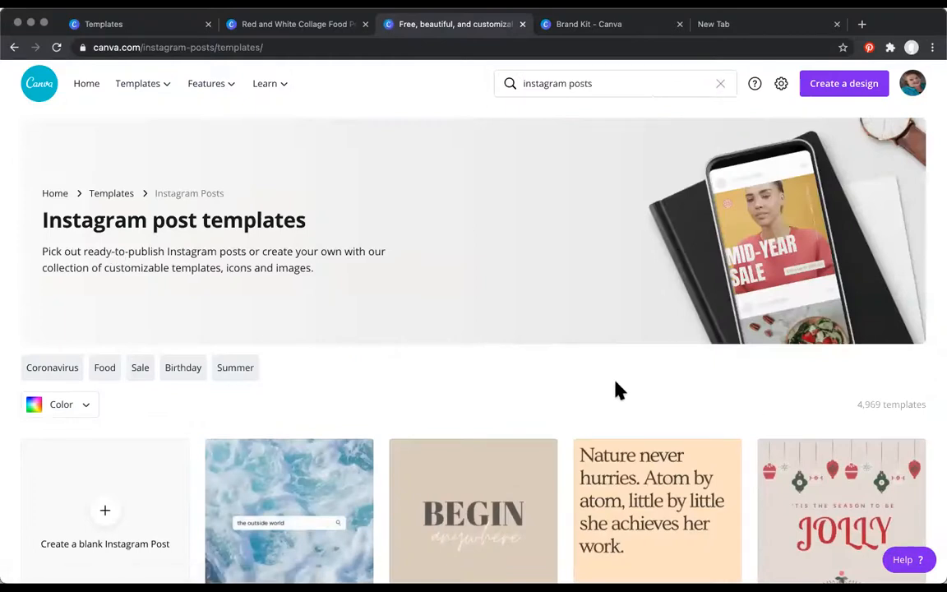
Search the templates for "instagram posts watercolor" and look through the resulting designs.
left_click(571, 85)
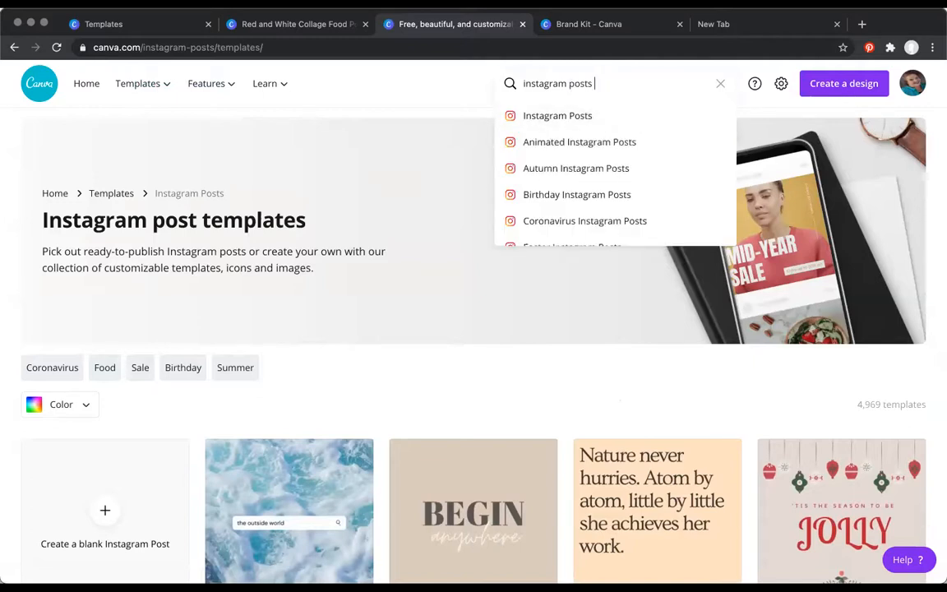
type("W")
key("Return")
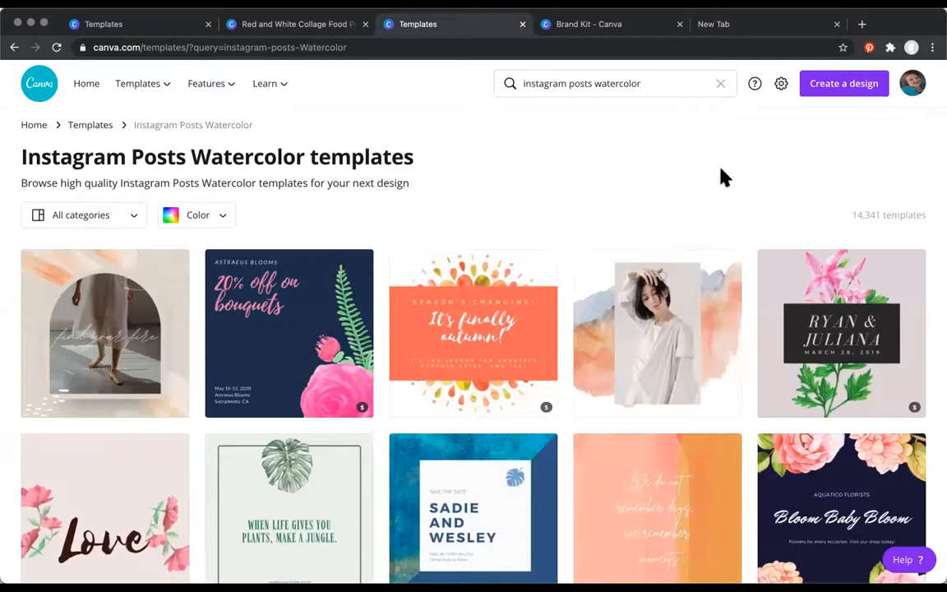
scroll(723, 177, "down", 3)
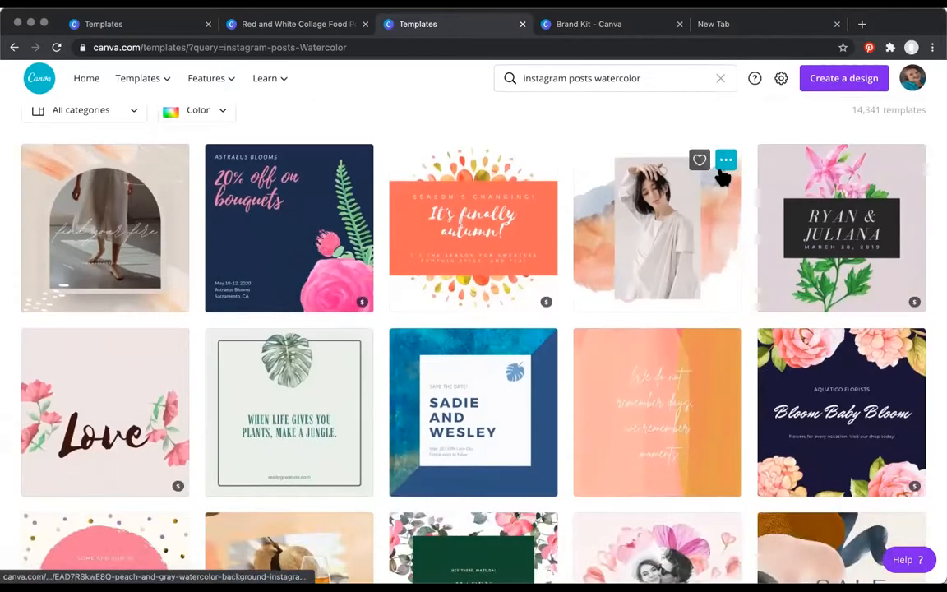
scroll(723, 177, "down", 2)
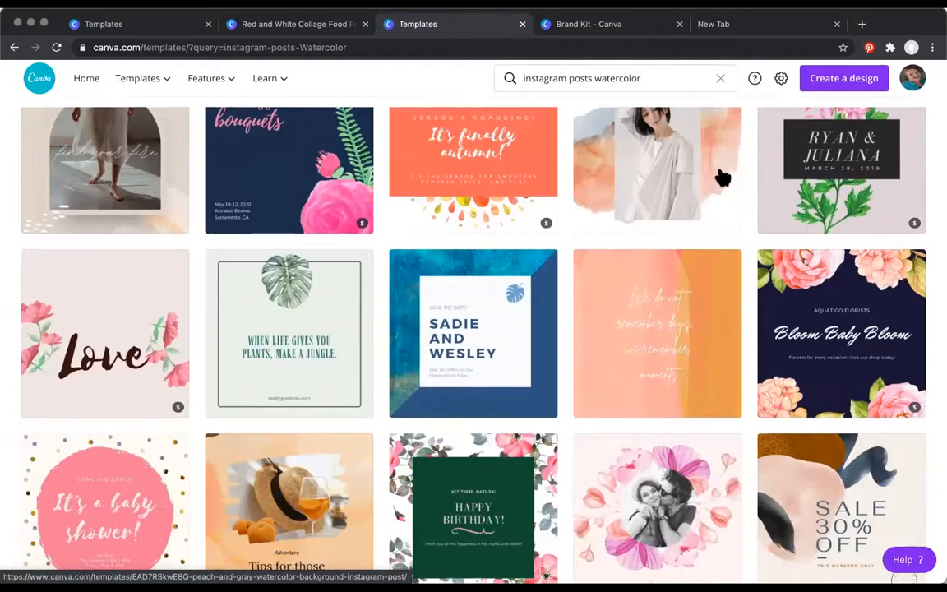
scroll(723, 177, "down", 3)
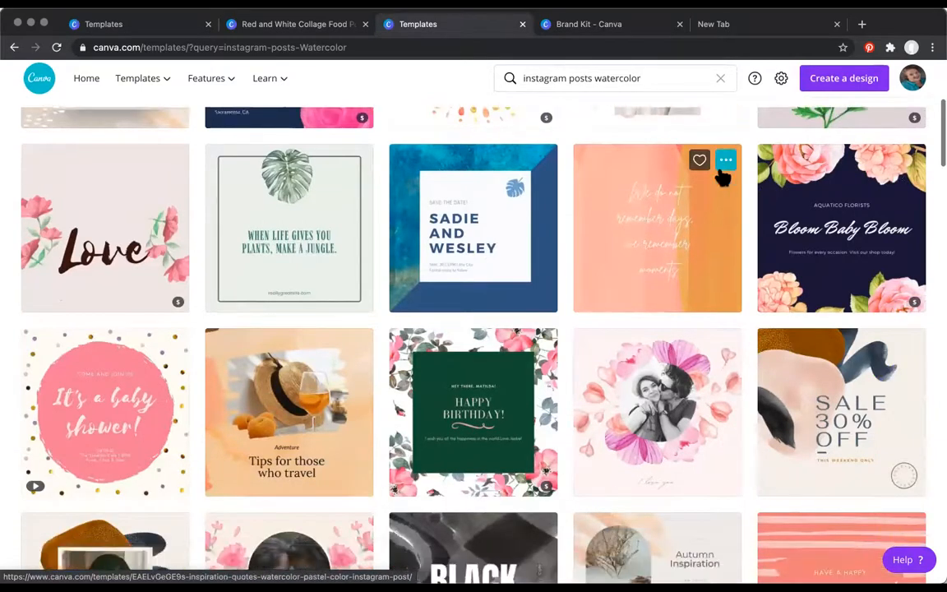
scroll(722, 176, "down", 3)
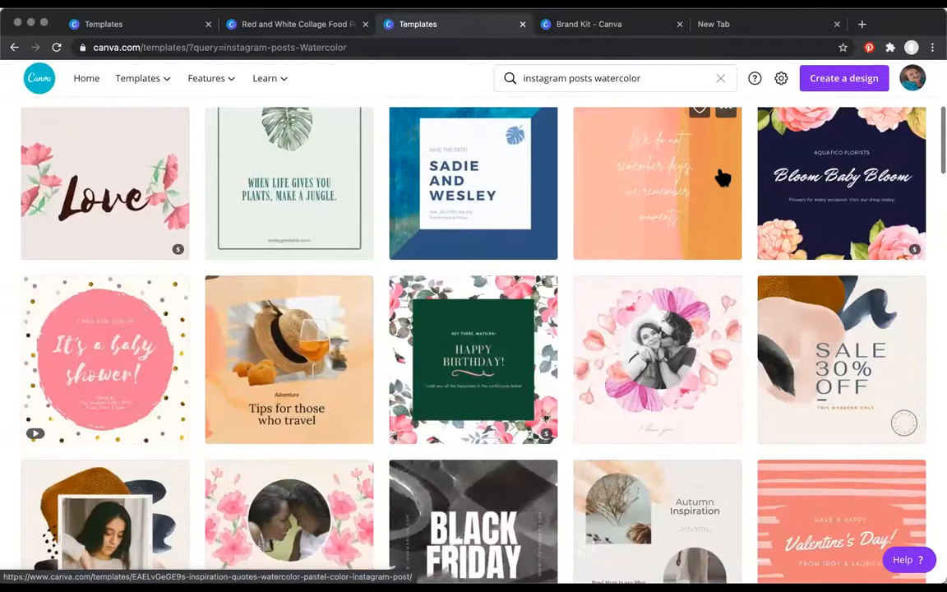
scroll(722, 177, "down", 2)
scroll(722, 176, "up", 2)
scroll(723, 177, "up", 3)
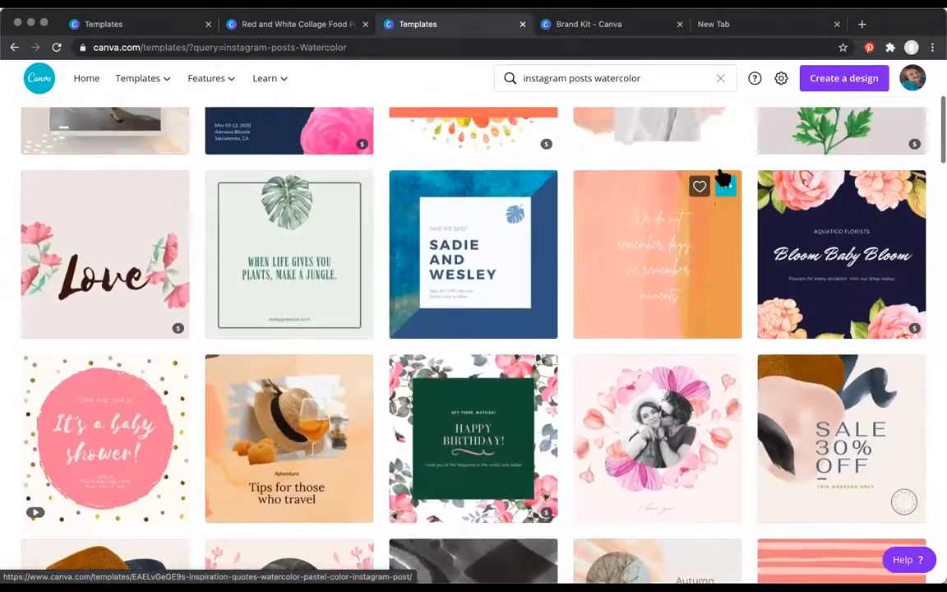
Open the photo collage Vision Board from the full list of designs and view the arrangement options of its wooden barrel cabin photo.
mouse_move(271, 82)
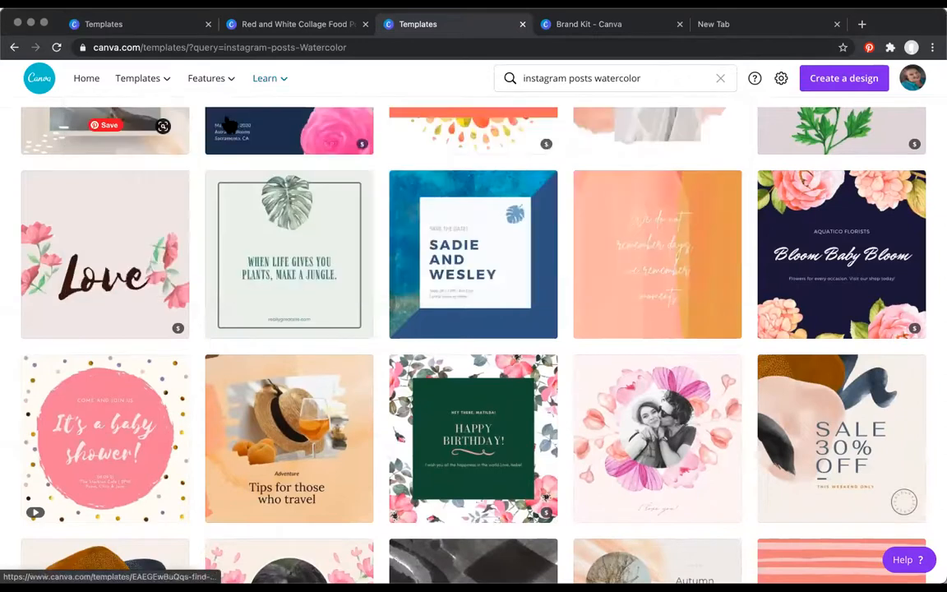
left_click(89, 80)
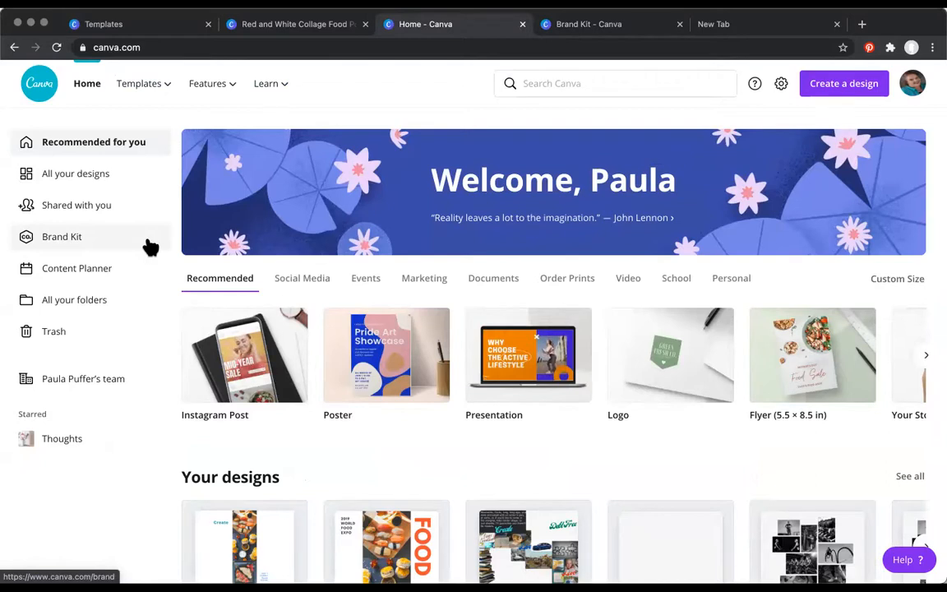
left_click(61, 181)
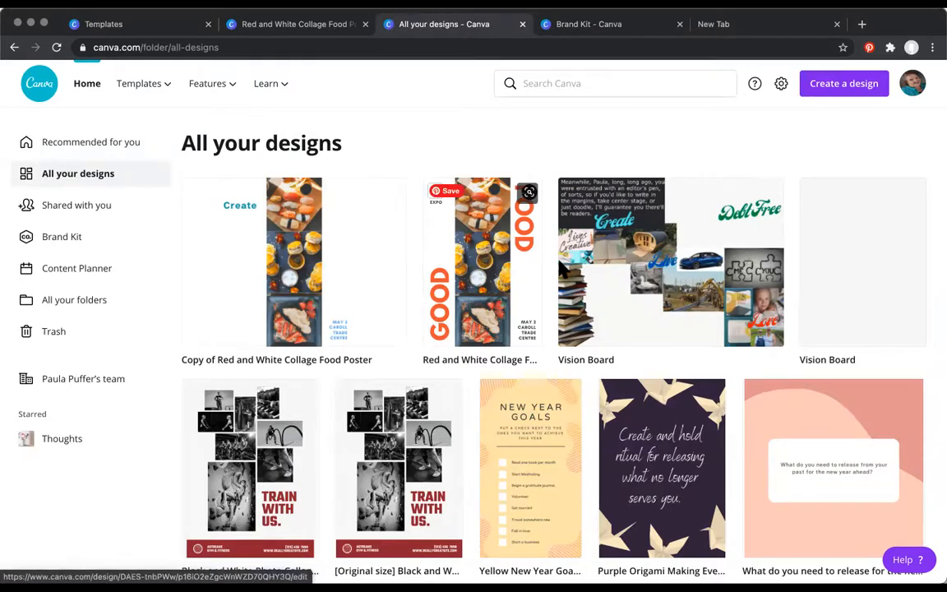
left_click(615, 326)
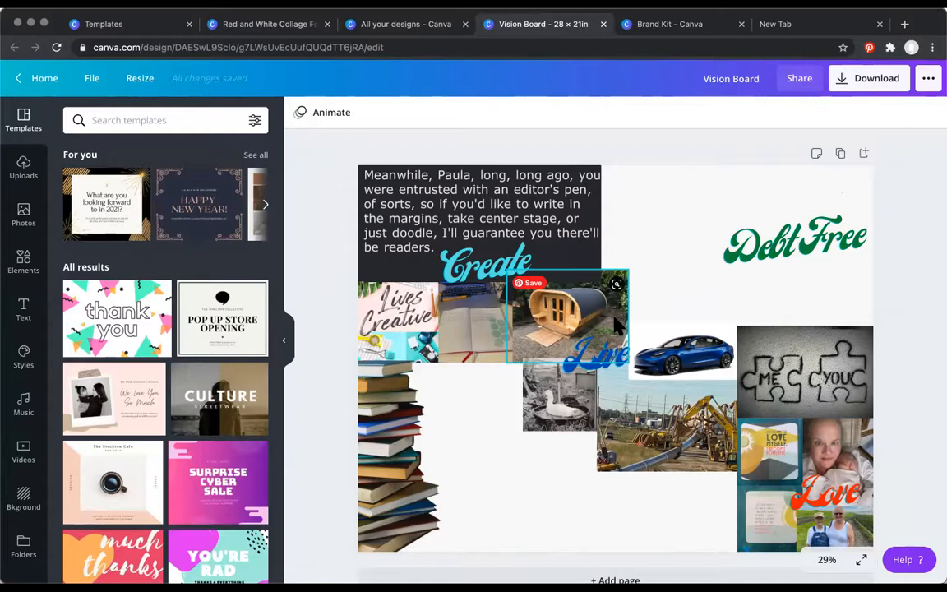
right_click(563, 309)
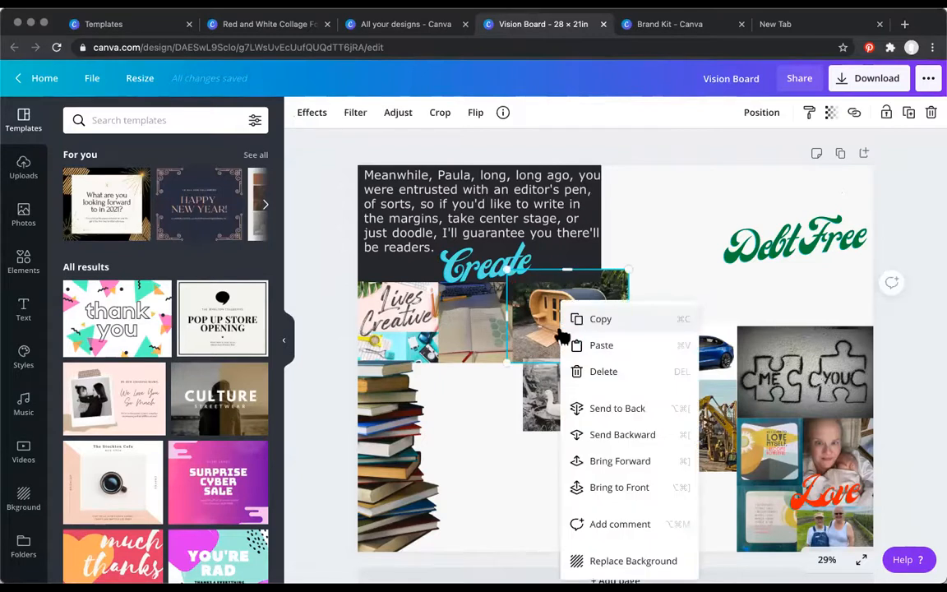
left_click(655, 214)
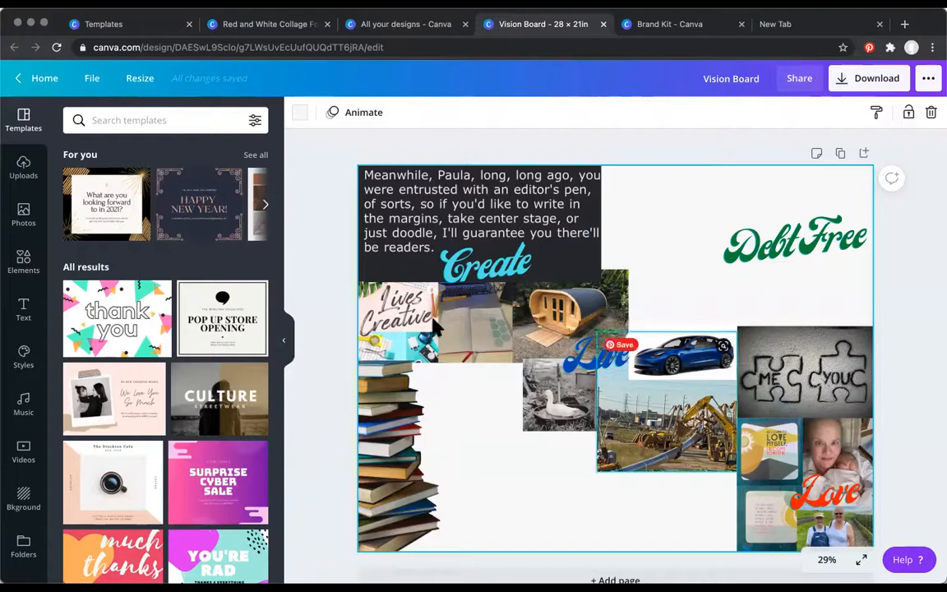
Search the photo library for "music notes" and look further down the results.
left_click(27, 226)
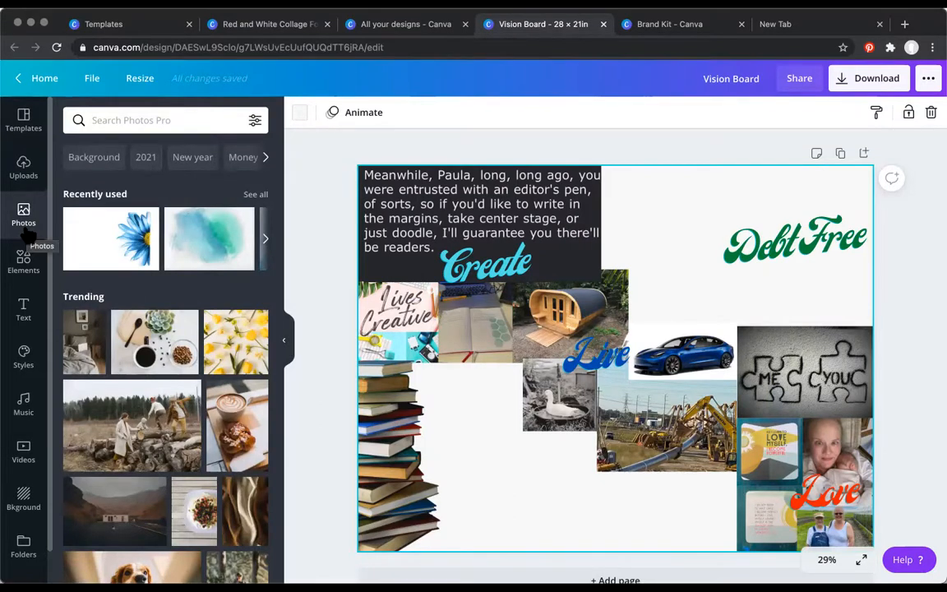
left_click(121, 120)
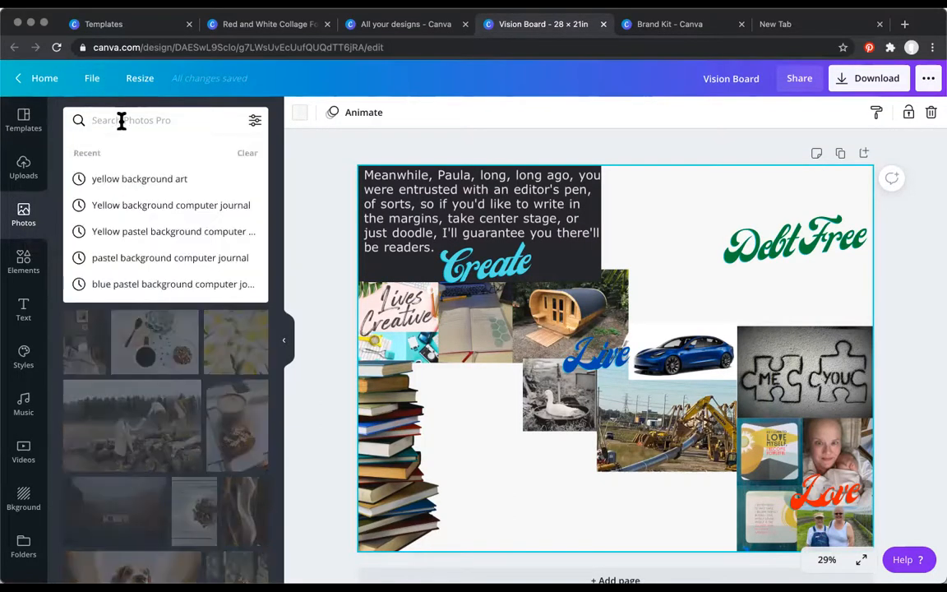
type("Music")
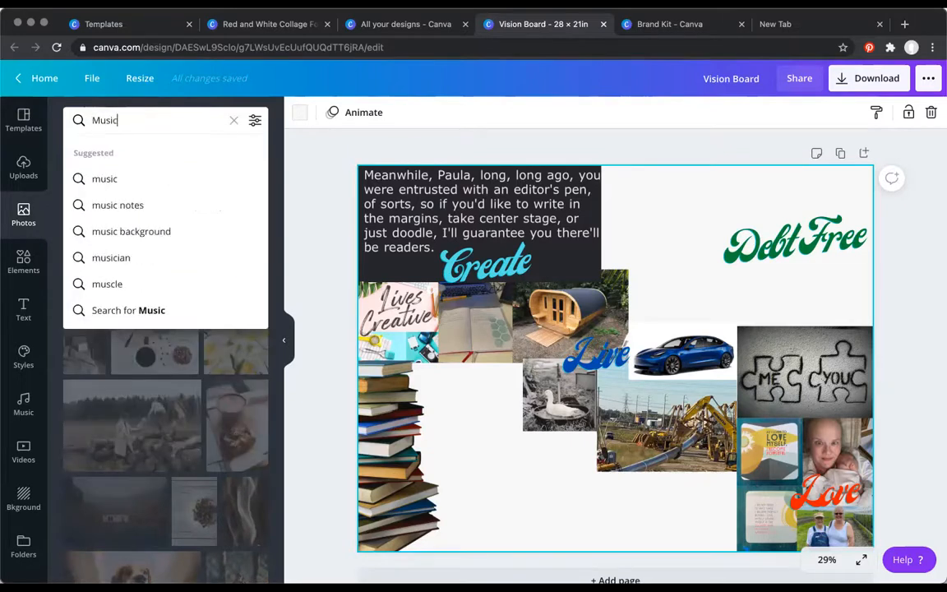
left_click(134, 207)
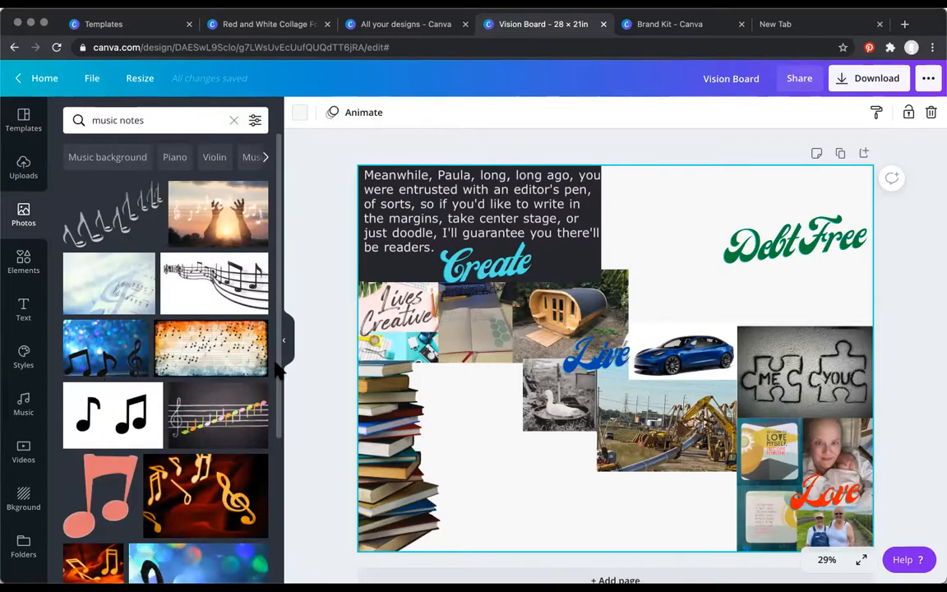
left_click_drag(277, 396, 302, 525)
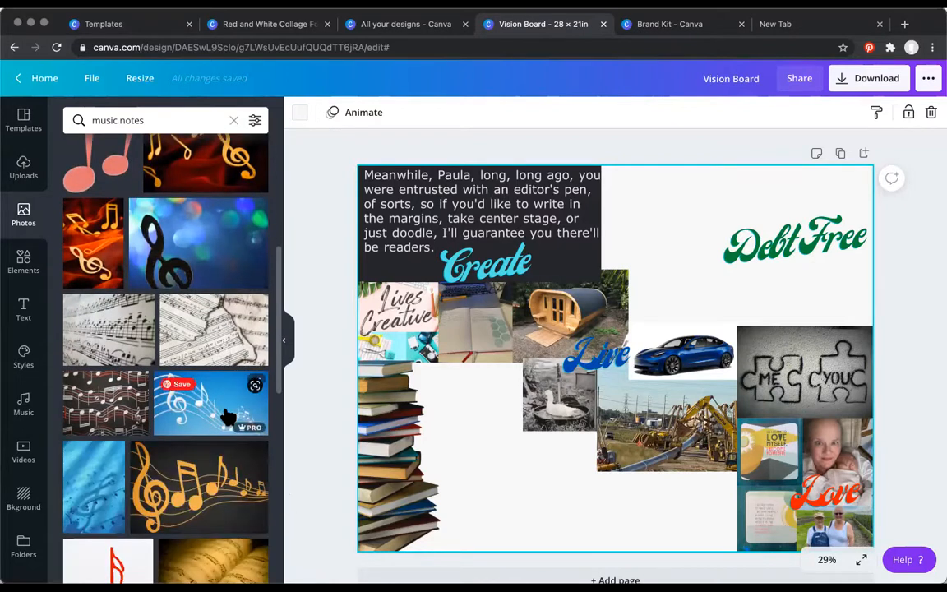
Add the black photo with red and white music notes, shrink it and place it beside the stack of books.
left_click(115, 402)
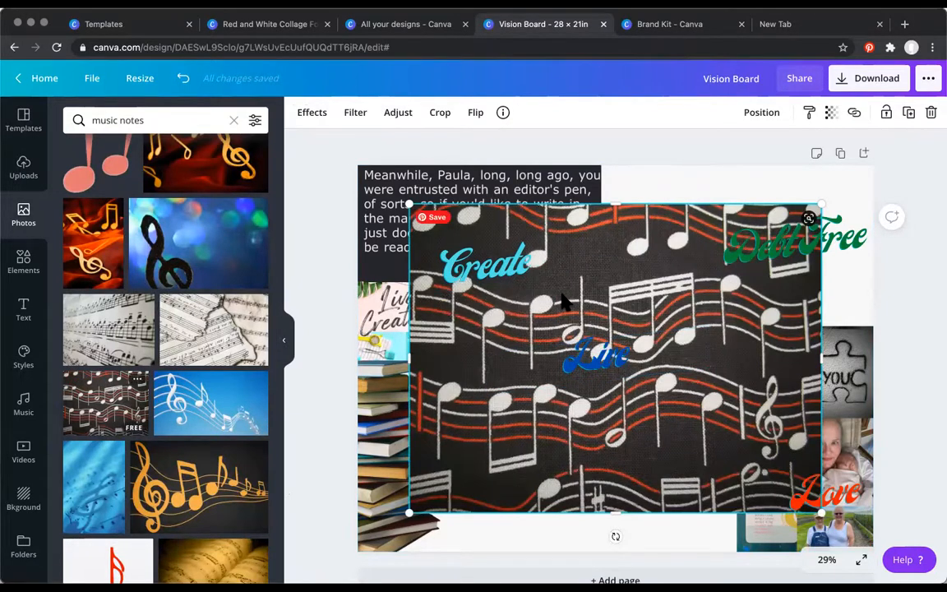
left_click_drag(409, 206, 655, 389)
left_click_drag(678, 460, 490, 499)
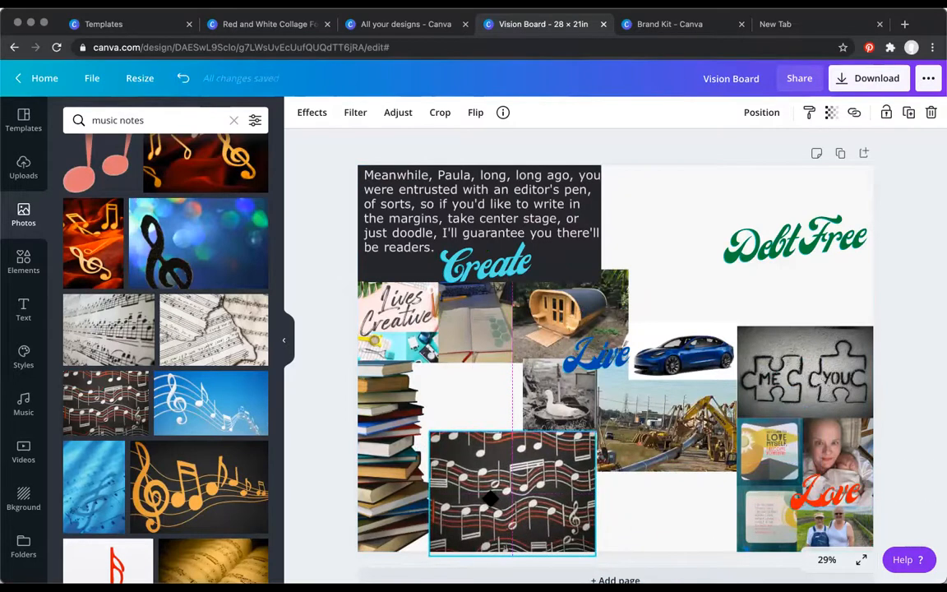
Bring the stack of books image forward in the layer order.
left_click(382, 493)
right_click(382, 493)
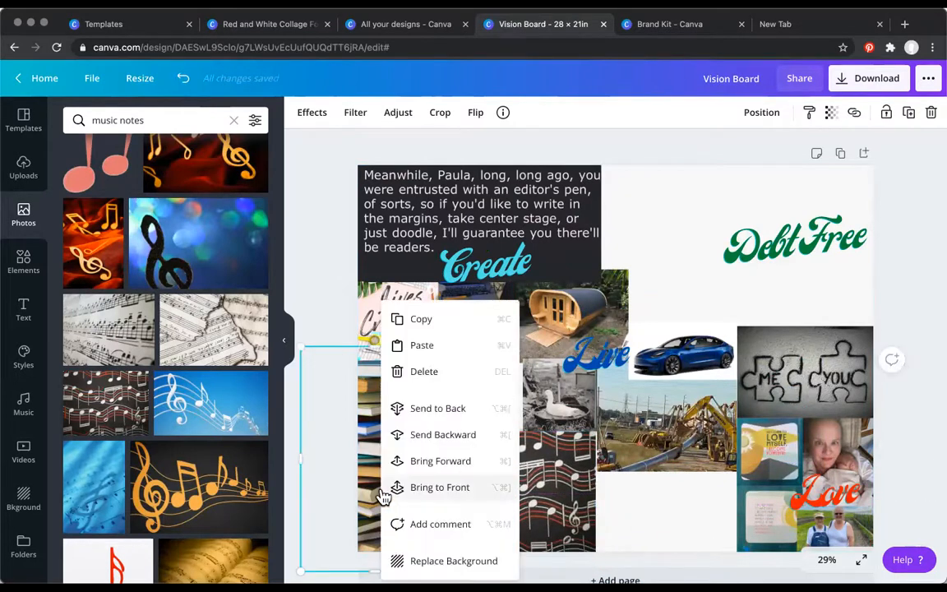
left_click(396, 461)
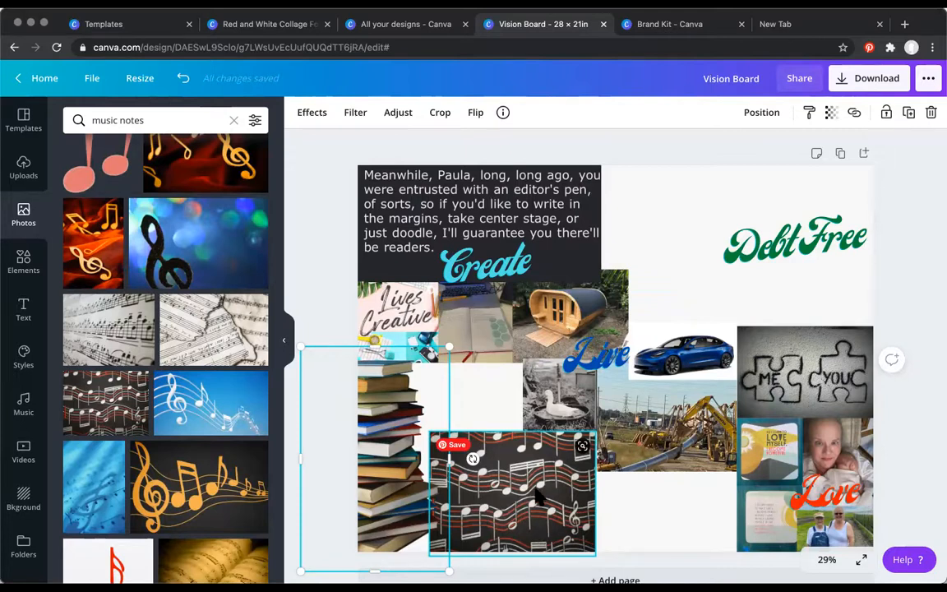
Restore the mistakenly deleted stack of books and delete the music notes photo instead.
key("Delete")
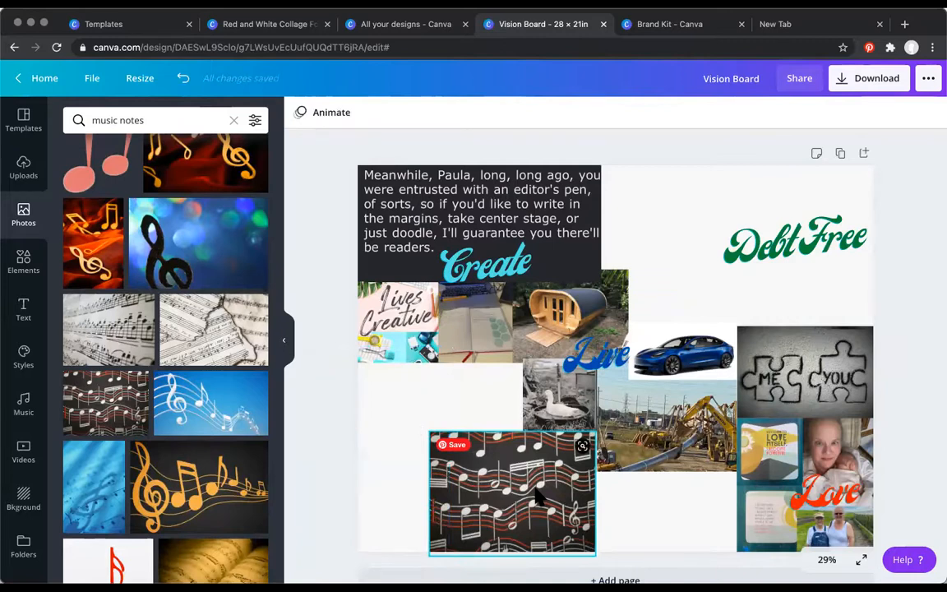
key("super+z")
left_click(538, 510)
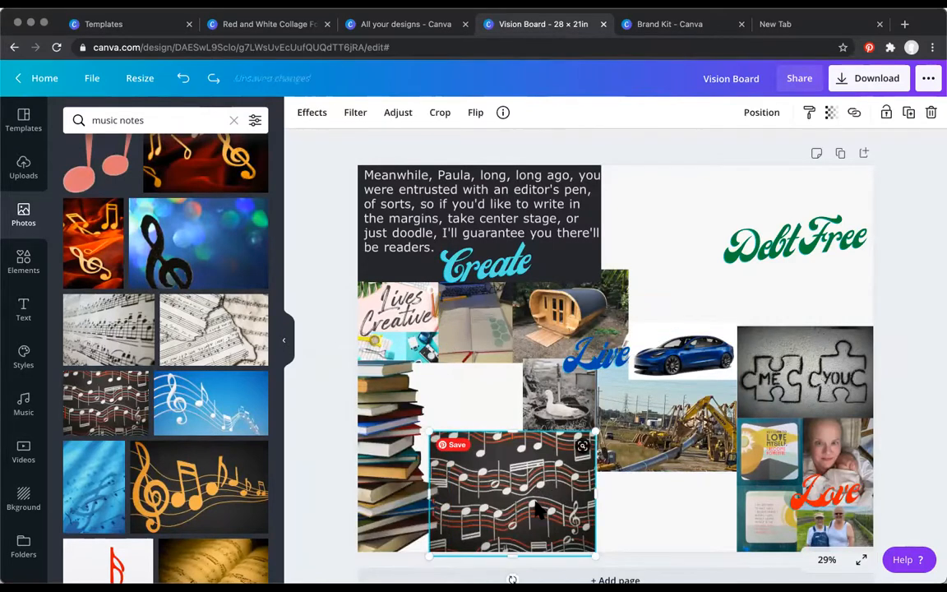
key("Delete")
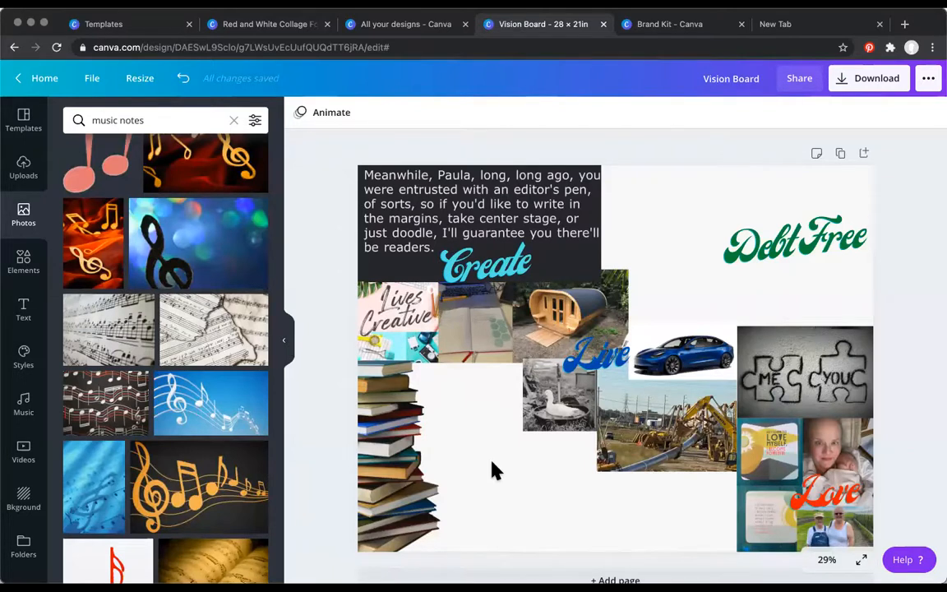
Look over the download settings and the available file types, from PNG and JPG to PDF Print and MP4 Video.
left_click(874, 89)
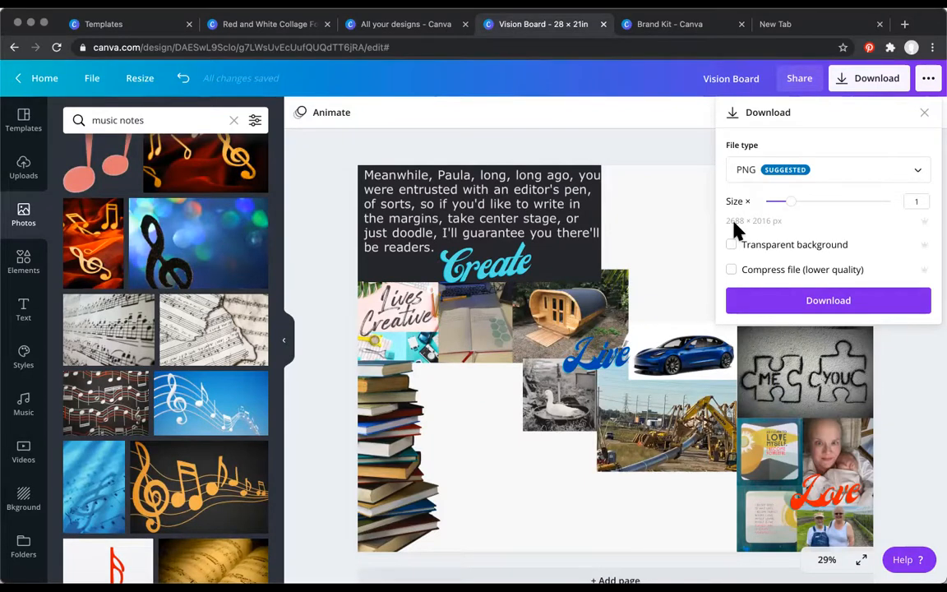
left_click(920, 173)
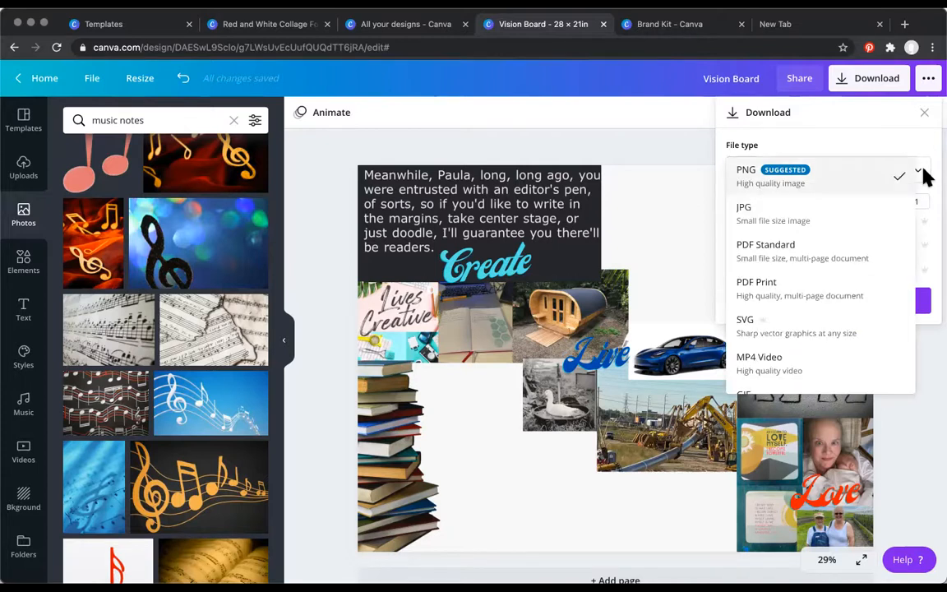
left_click(682, 148)
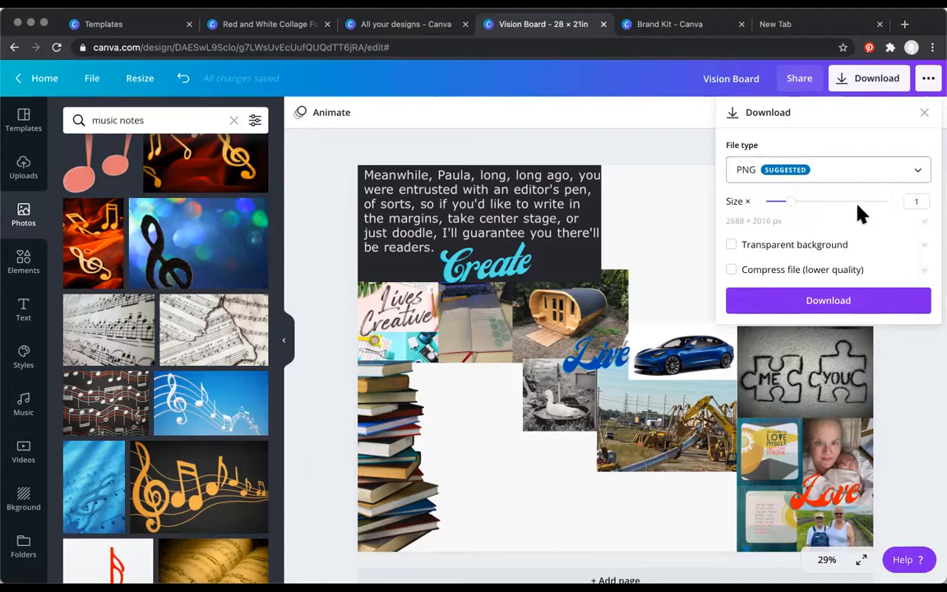
left_click(918, 176)
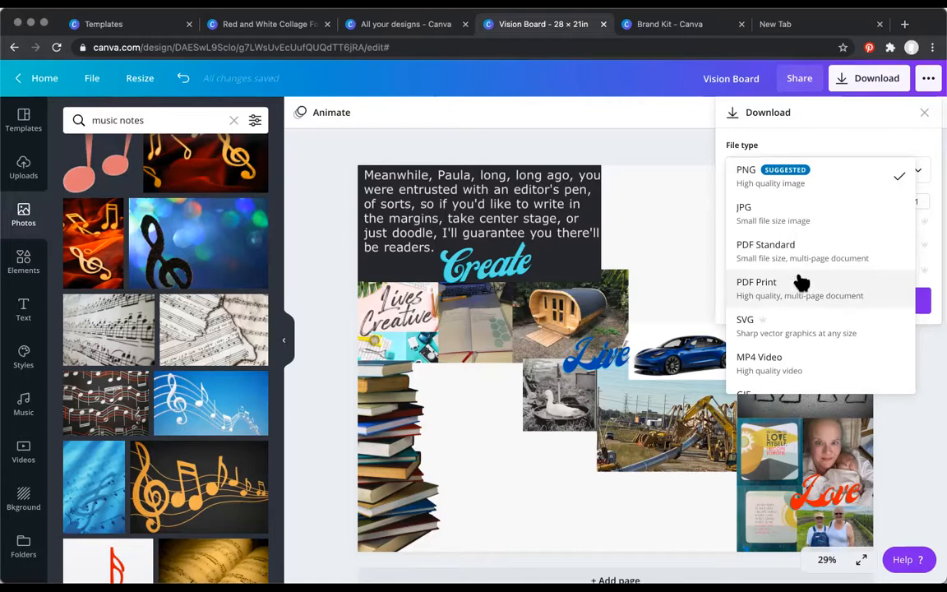
left_click(928, 86)
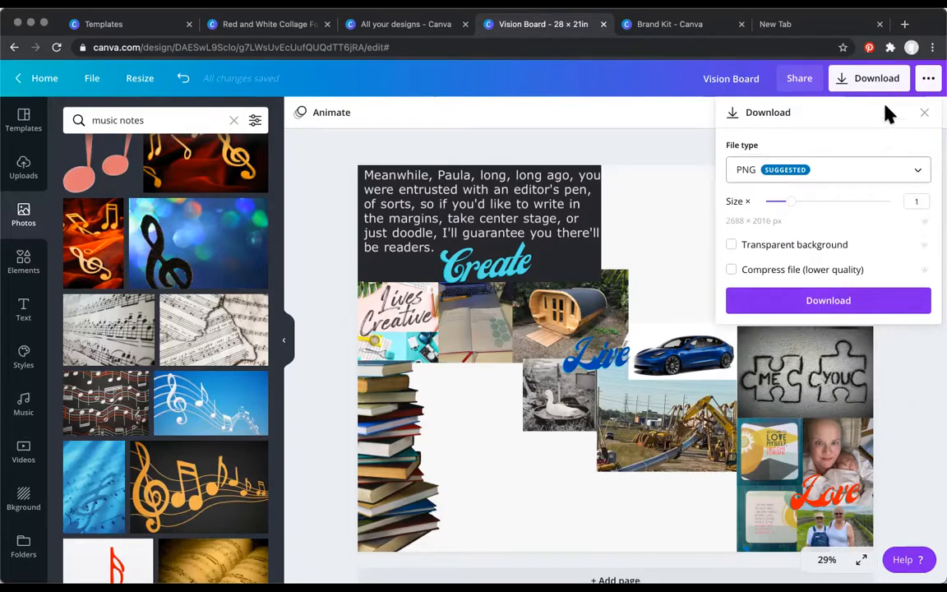
Look through the sharing, storage and print options for publishing the vision board, and open the Flyers print option.
left_click(926, 82)
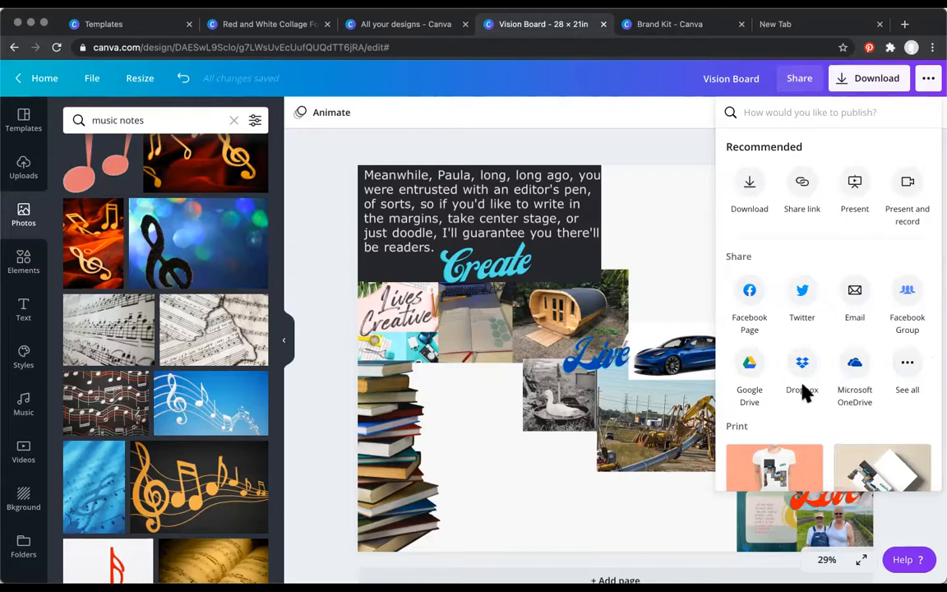
key("Tab")
key("Tab")
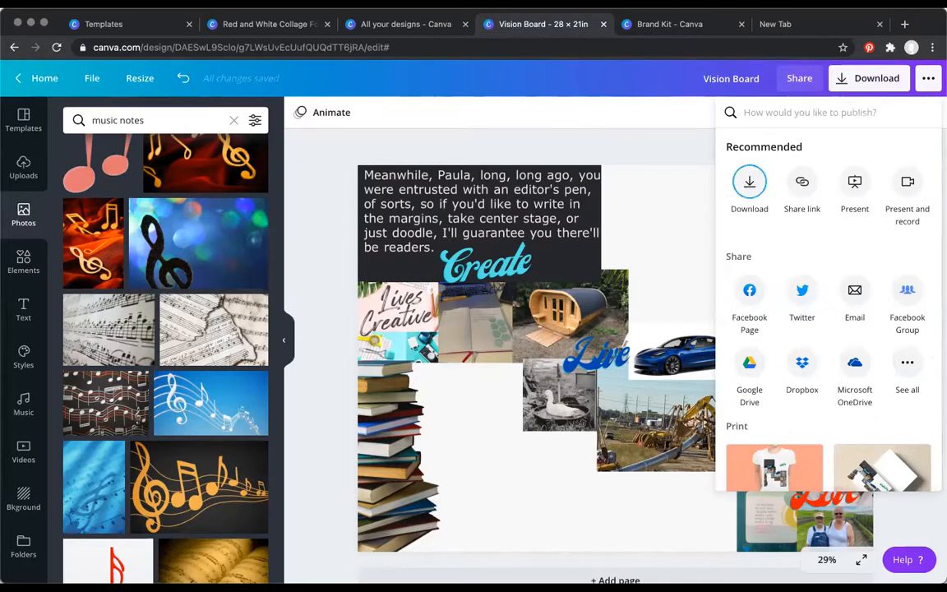
key("Tab")
key("Tab")
key("Tab")
key("Tab")
key("Tab")
key("Tab")
key("Tab")
key("Tab")
key("Tab")
key("Tab")
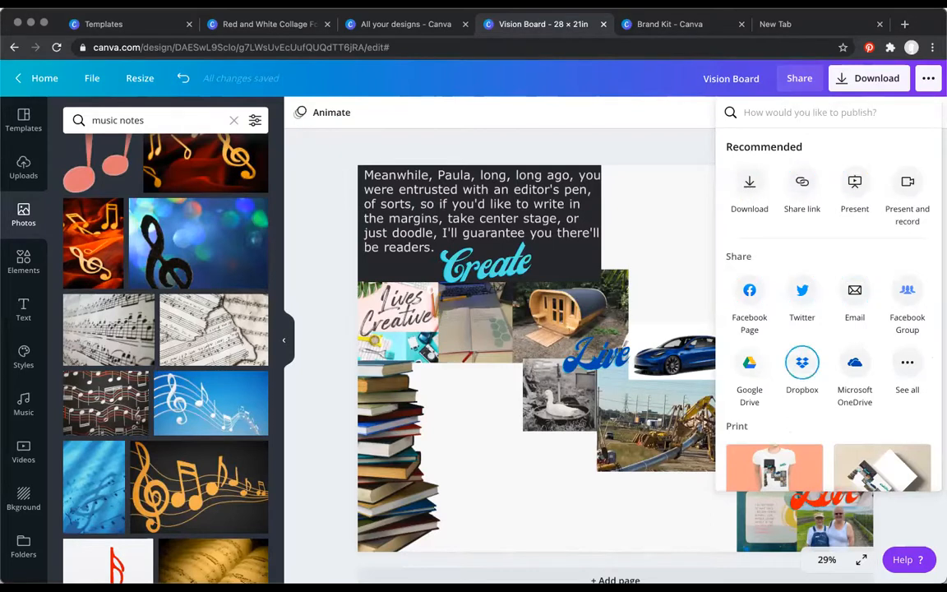
key("Tab")
key("Tab")
key("Tab")
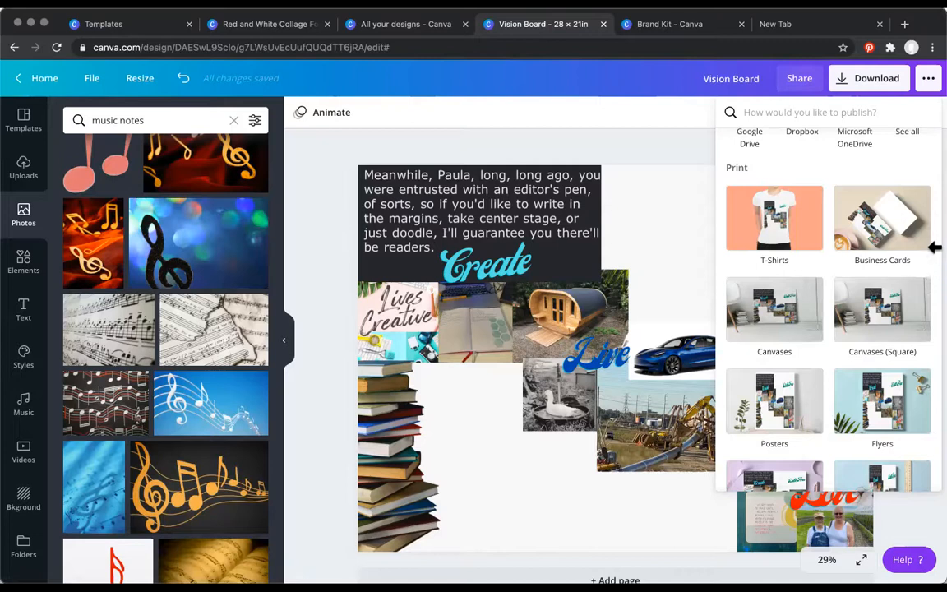
left_click(927, 417)
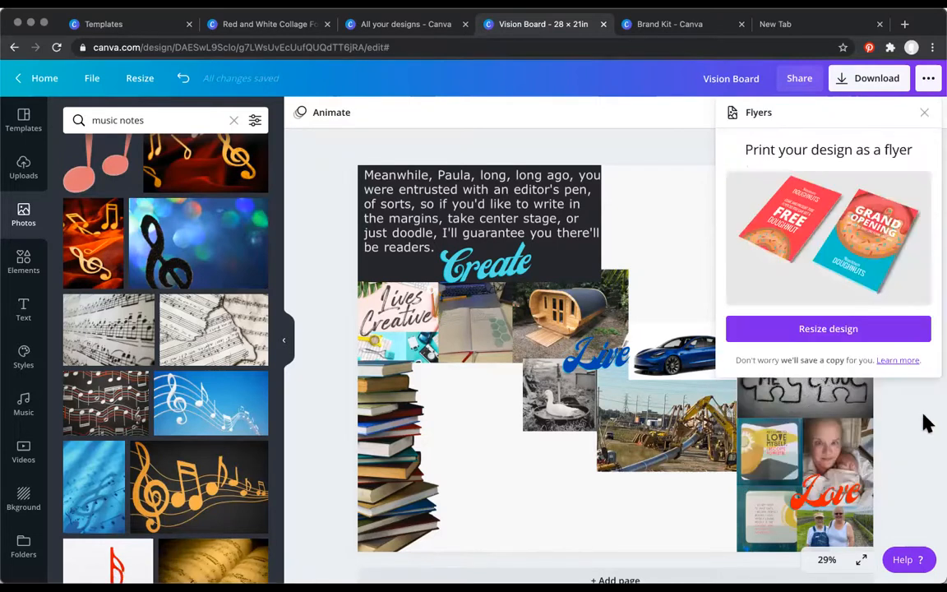
Close the flyer print options, return to the home page and open the blank portrait design under Your designs.
left_click(925, 115)
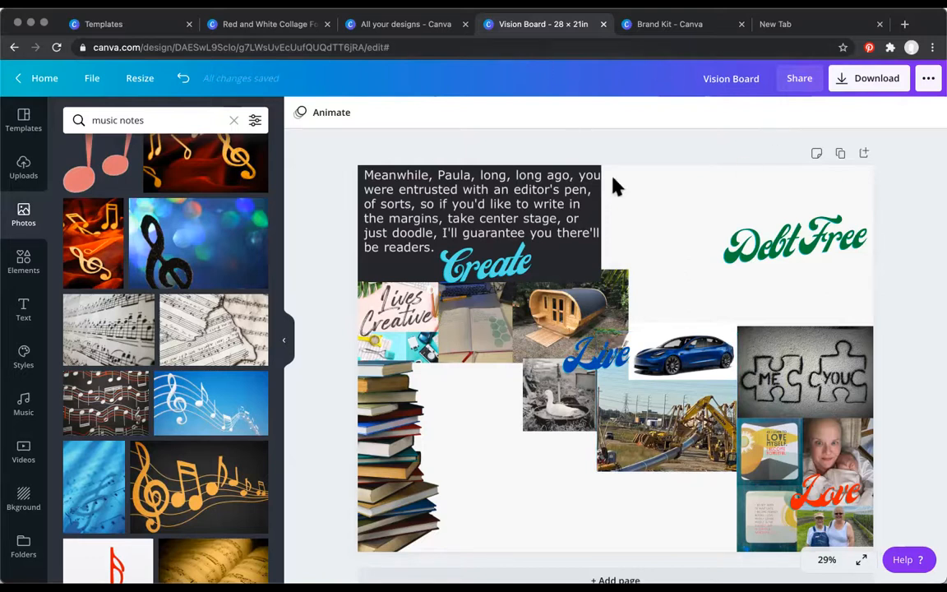
left_click(41, 80)
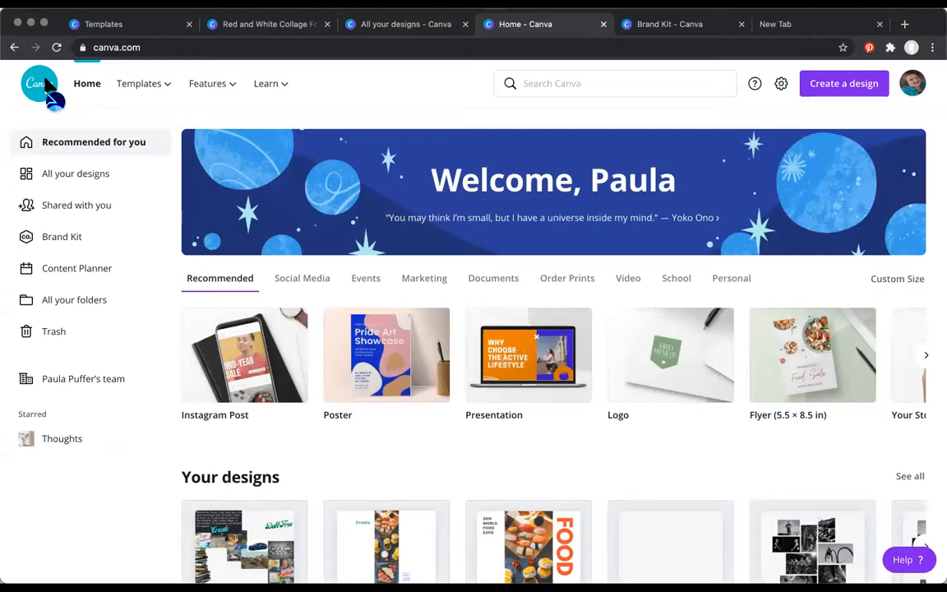
mouse_move(146, 88)
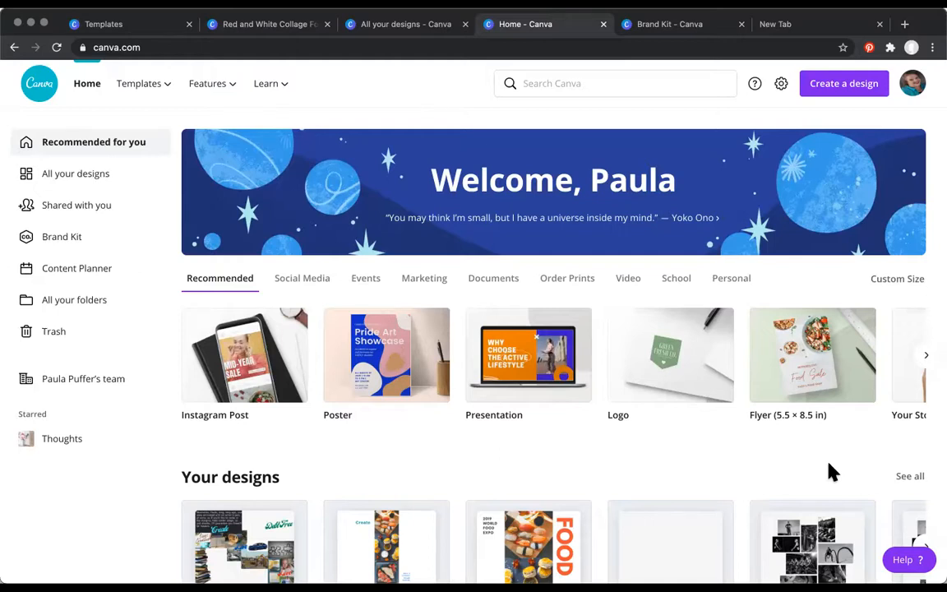
mouse_move(682, 523)
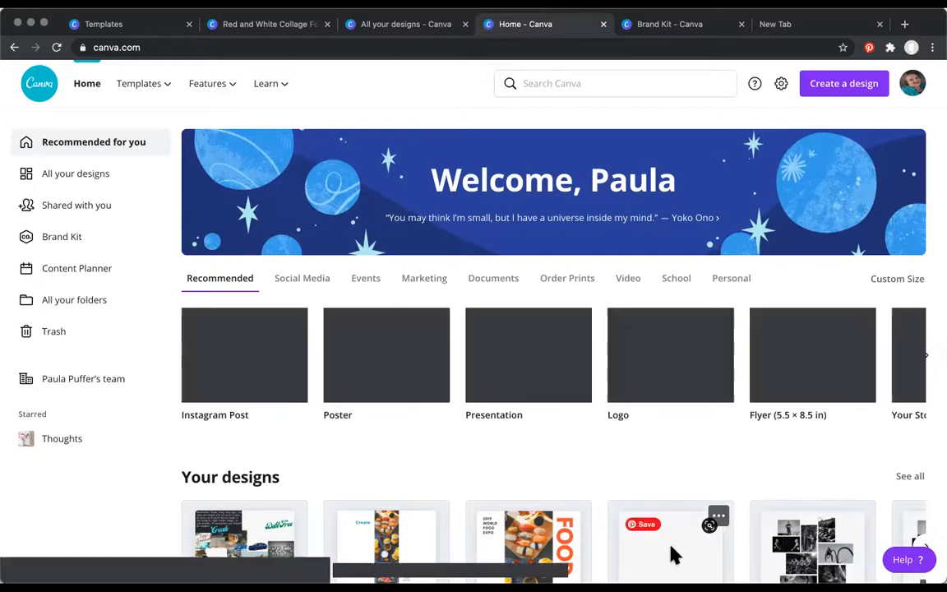
left_click(672, 554)
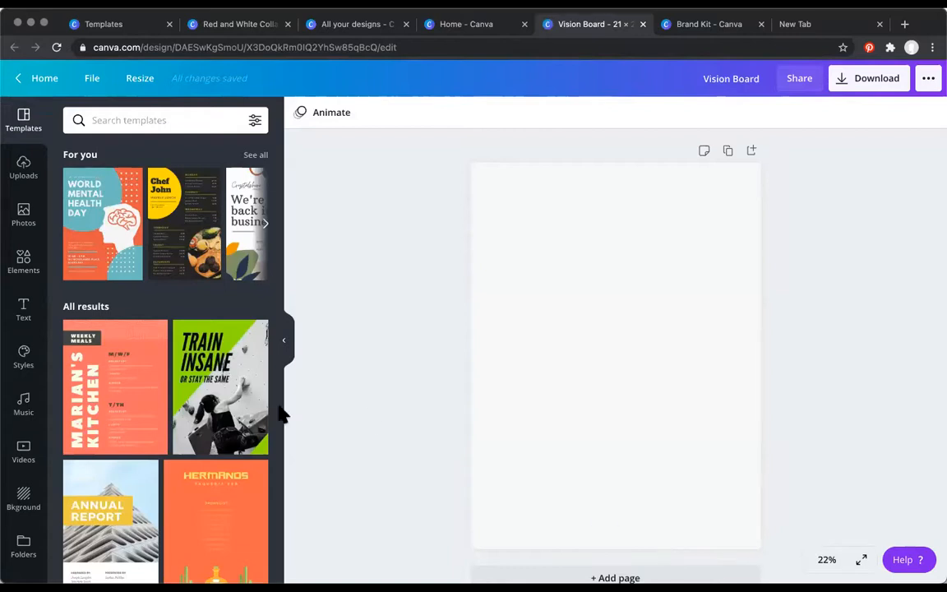
Choose Facebook as the source for uploading photos to the blank vision board.
left_click(24, 171)
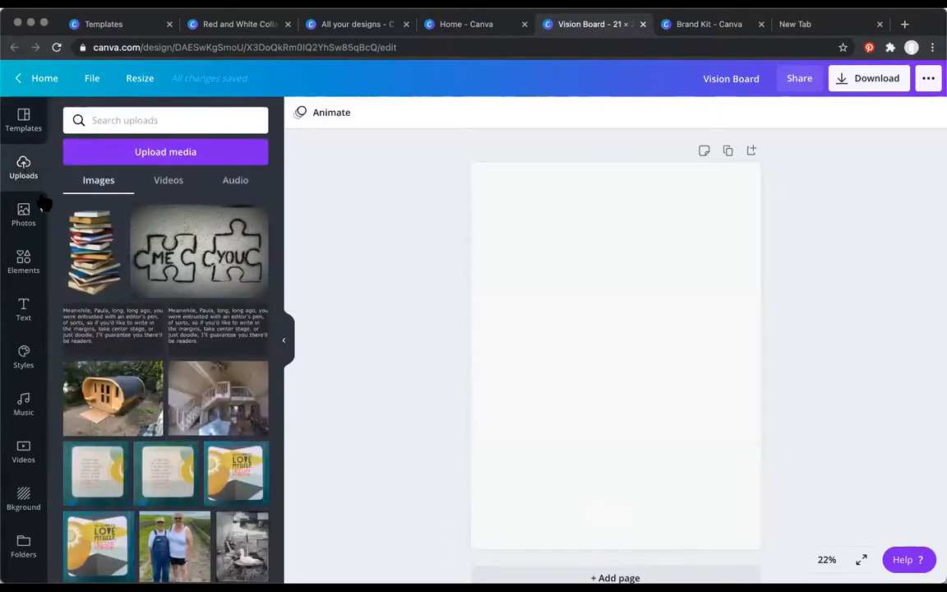
left_click(140, 156)
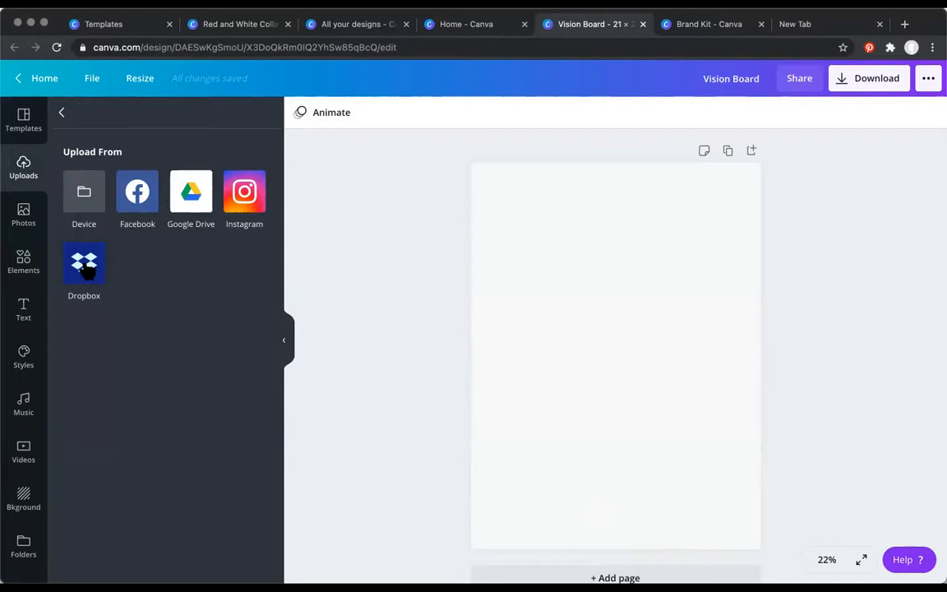
left_click(133, 199)
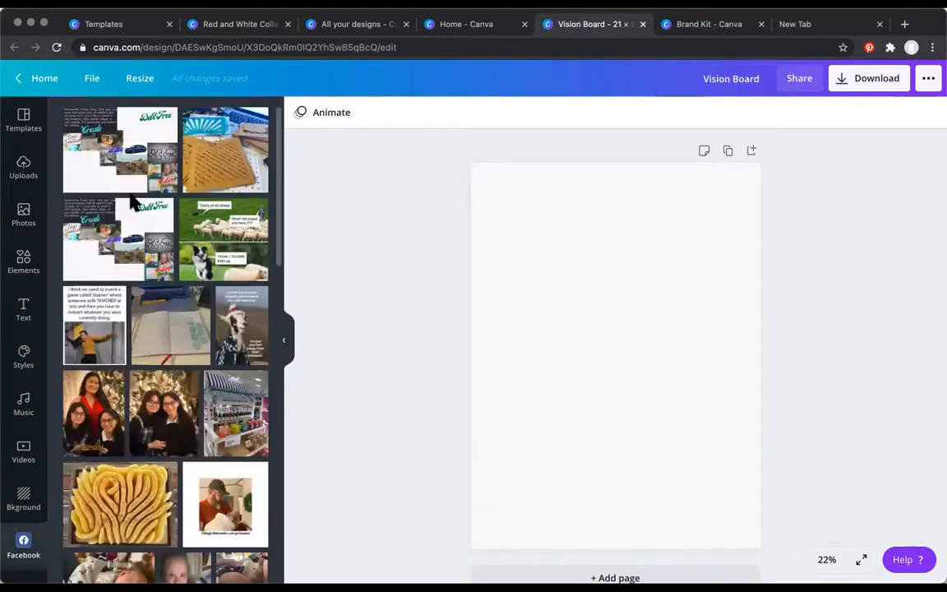
Add the Facebook photo of the cut-out stencils, shrink it and place it in the page's upper-left corner.
left_click(224, 141)
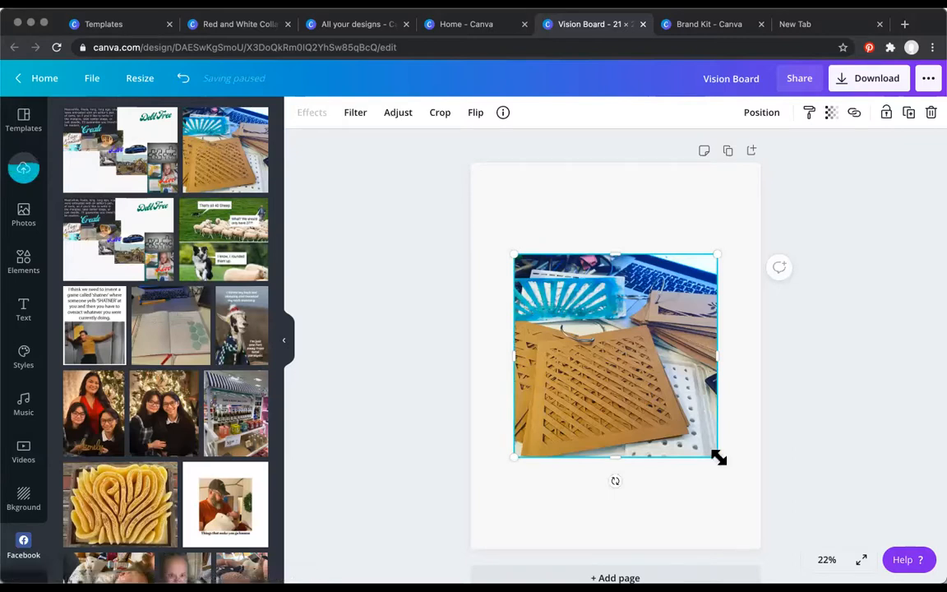
left_click_drag(718, 456, 598, 337)
left_click_drag(563, 304, 530, 222)
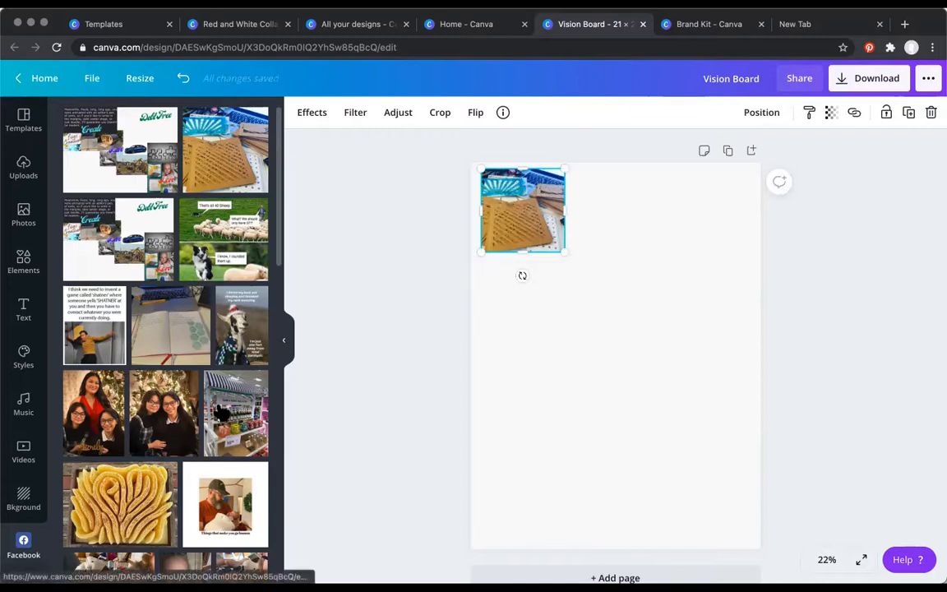
Add the photo of the two girls by the Christmas tree, shrink it and place it in the page's upper-right corner.
left_click(175, 416)
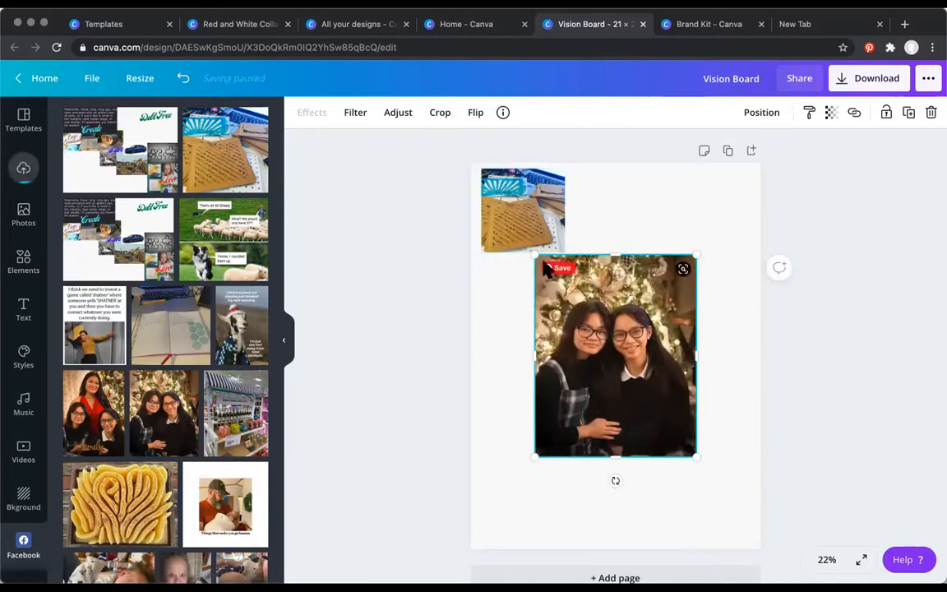
left_click_drag(534, 254, 613, 365)
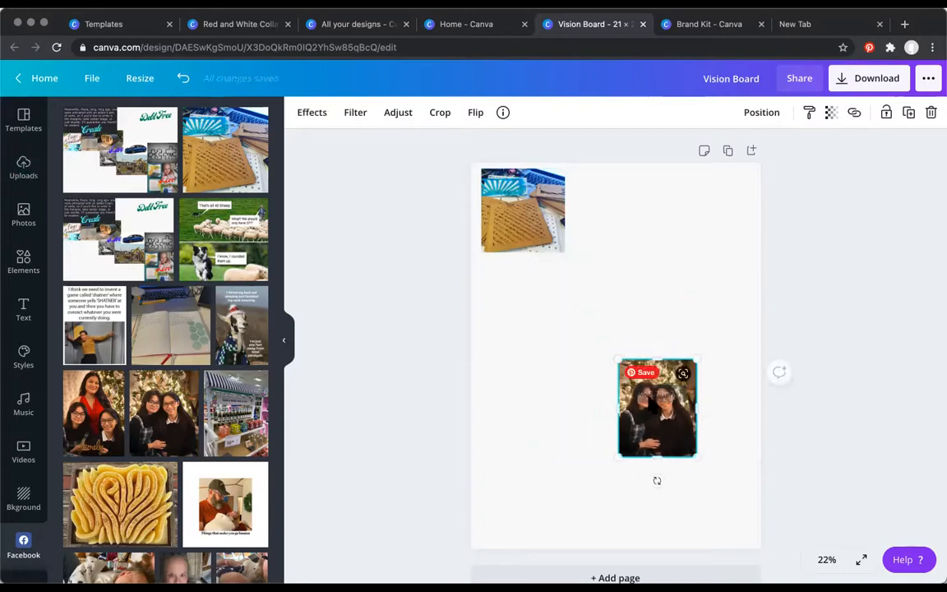
left_click_drag(655, 426, 722, 225)
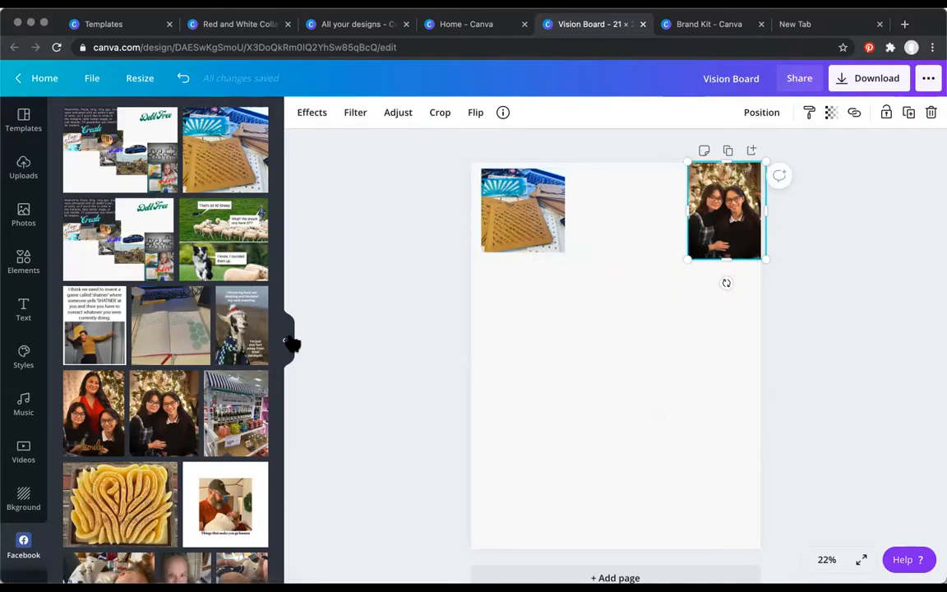
Add the photo of the yawning baby in the white blanket, shrink it and fit it against the Christmas tree photo.
left_click_drag(278, 204, 294, 350)
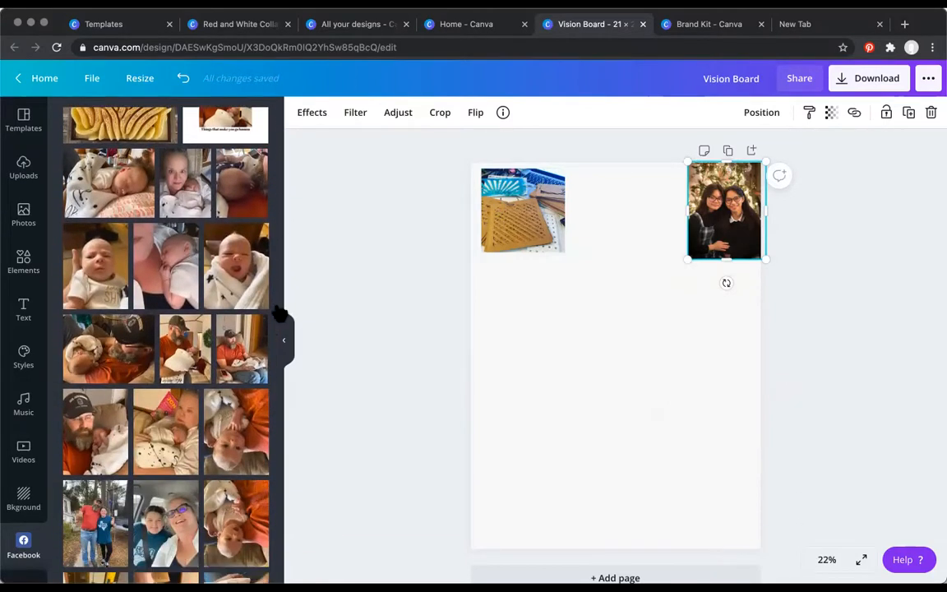
left_click_drag(238, 267, 529, 296)
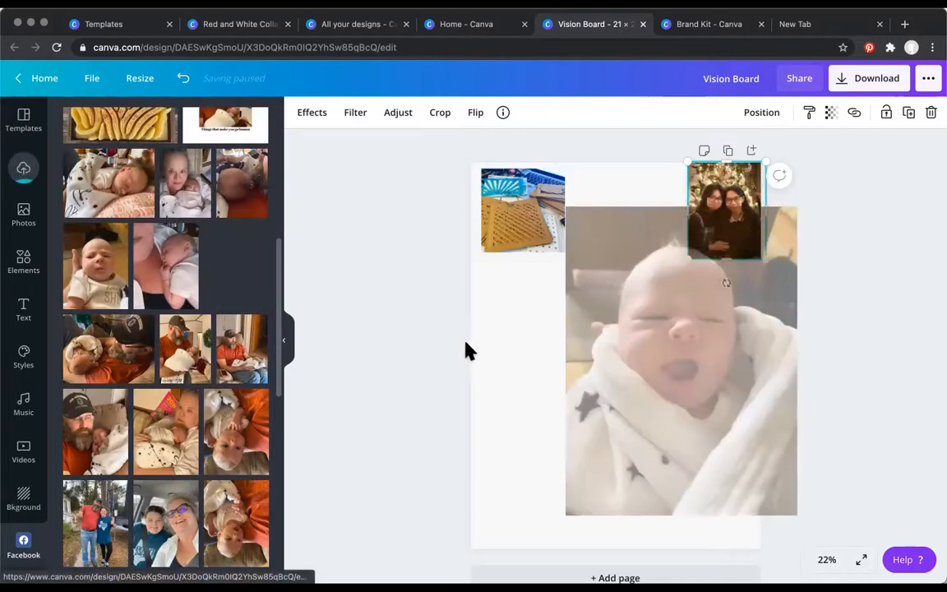
left_click(608, 407)
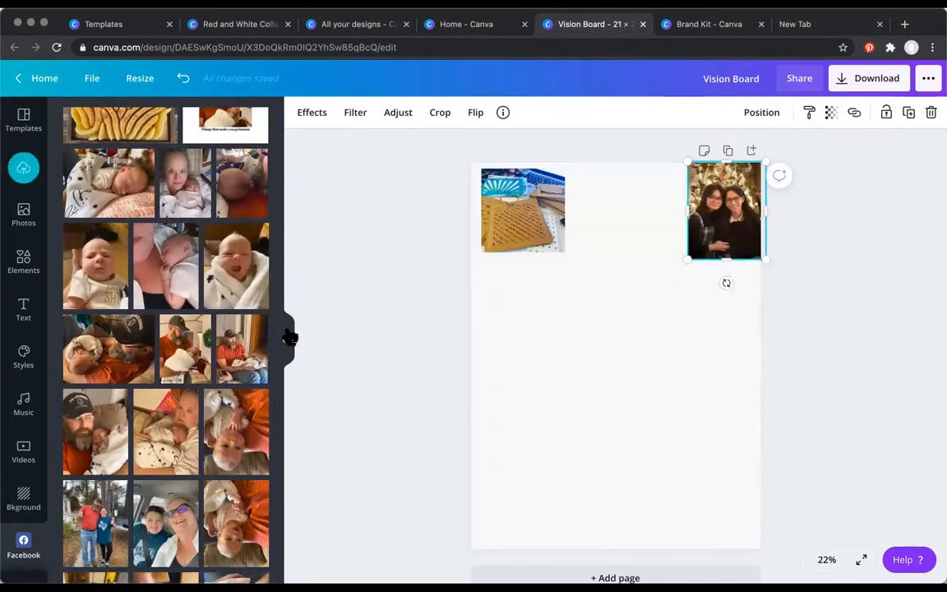
left_click_drag(239, 267, 538, 288)
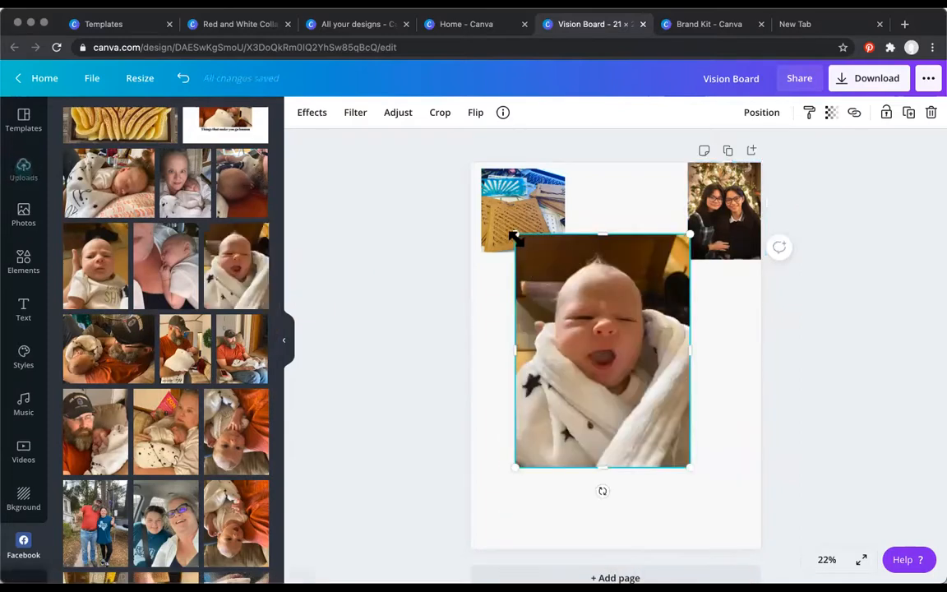
left_click_drag(518, 237, 582, 363)
left_click_drag(663, 434, 661, 249)
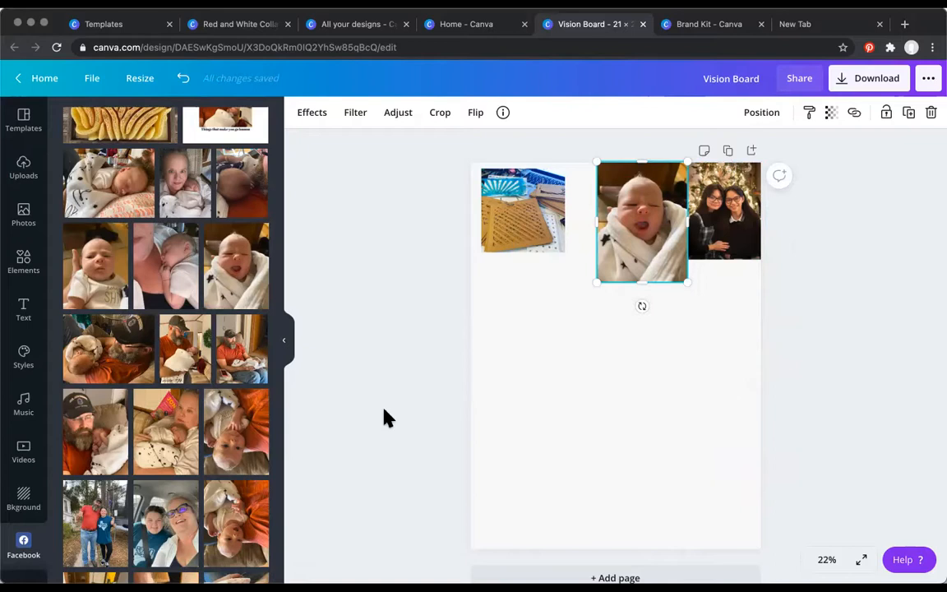
Add the upside-down baby photo, rotate it a quarter turn clockwise, shrink it and align it under the upper-right photos.
left_click_drag(233, 424, 549, 269)
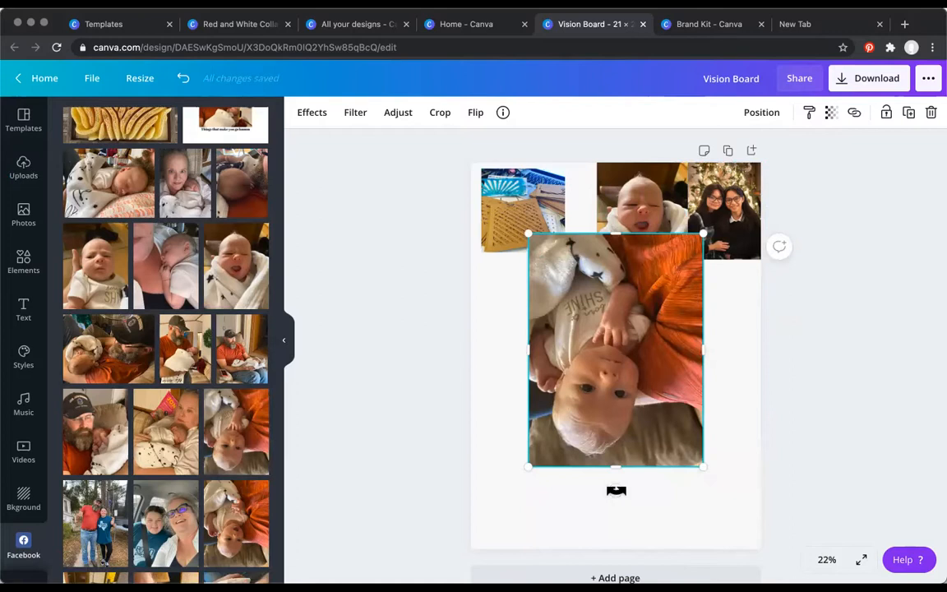
left_click_drag(616, 491, 469, 349)
left_click_drag(567, 374, 604, 360)
left_click_drag(605, 369, 606, 372)
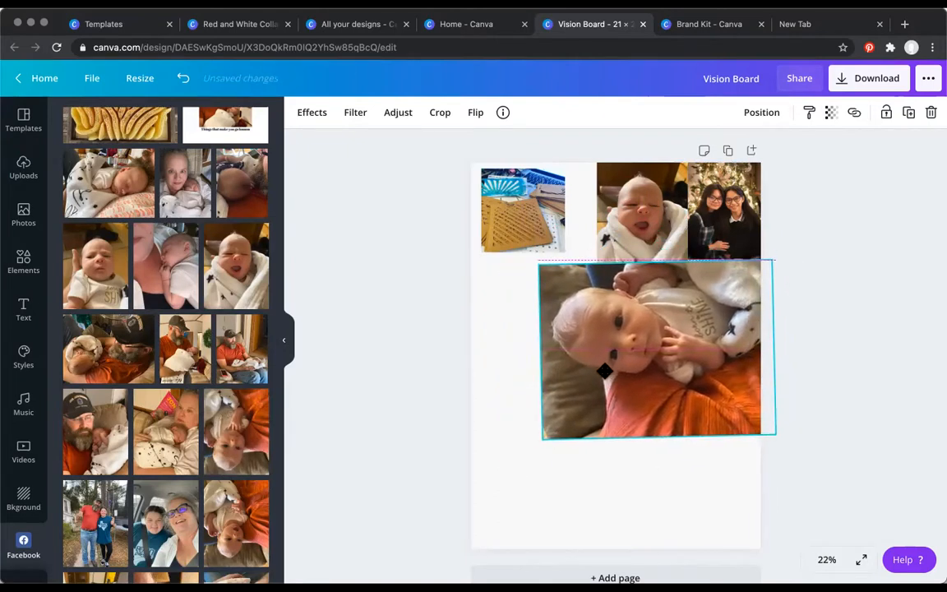
left_click_drag(517, 355, 516, 350)
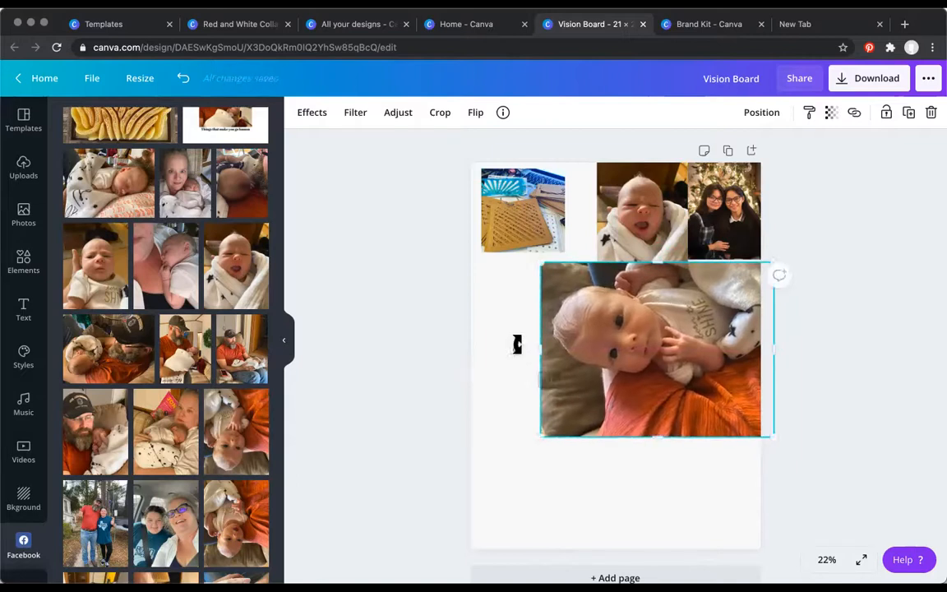
left_click_drag(540, 263, 582, 295)
left_click_drag(688, 349, 692, 315)
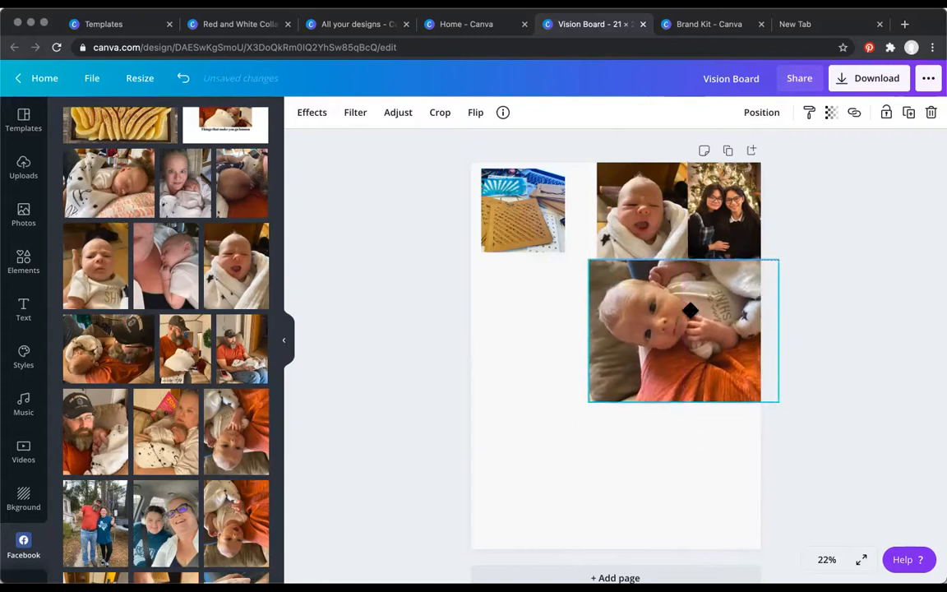
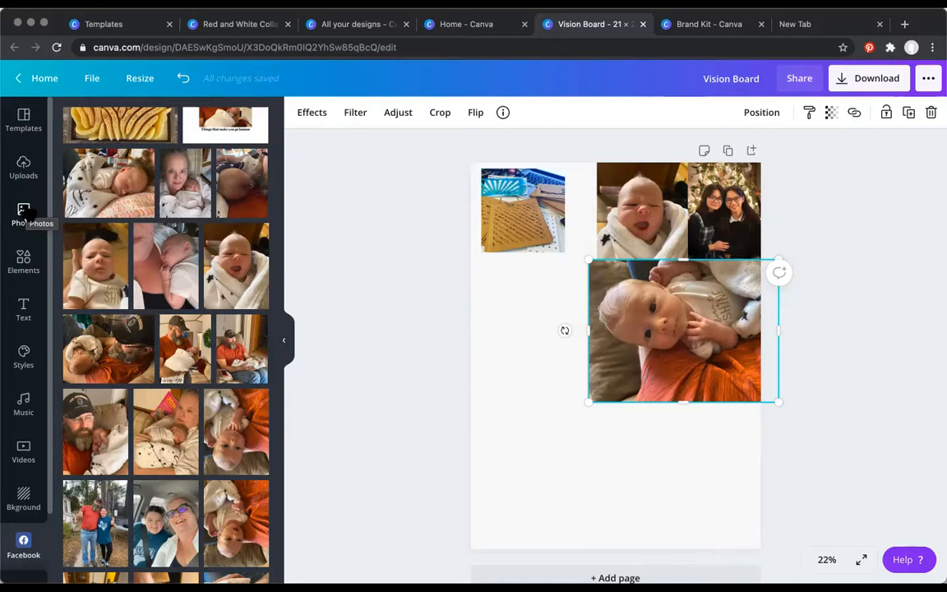
Look through the available elements, backgrounds, folders, Facebook photos, and apps and integrations for the vision board.
left_click(24, 261)
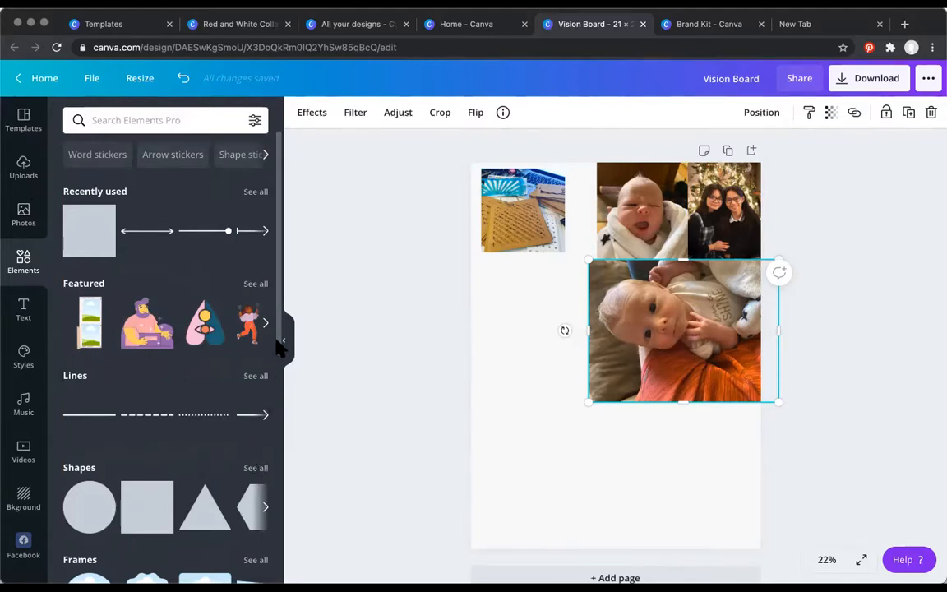
scroll(280, 423, "down", 2)
scroll(280, 436, "down", 10)
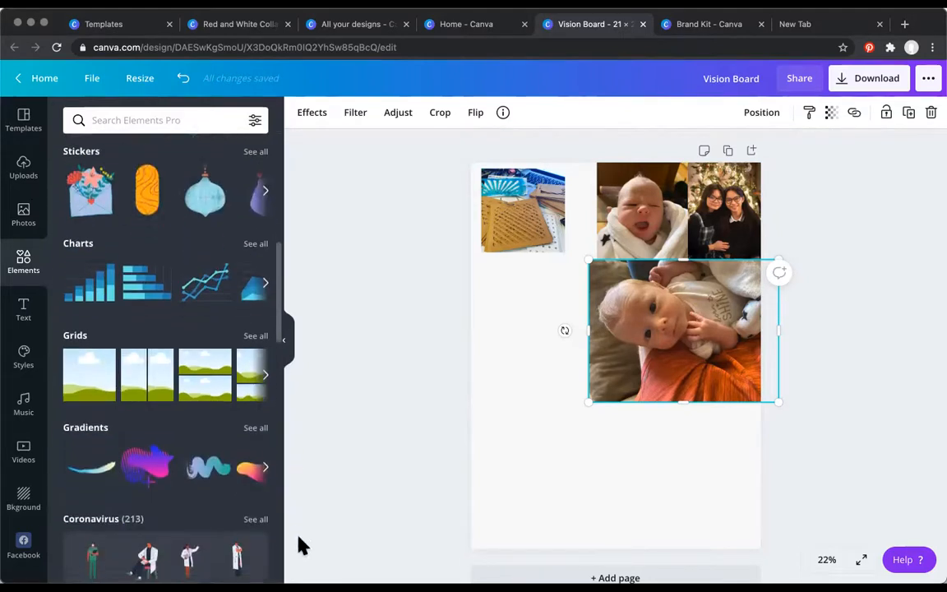
scroll(226, 456, "down", 2)
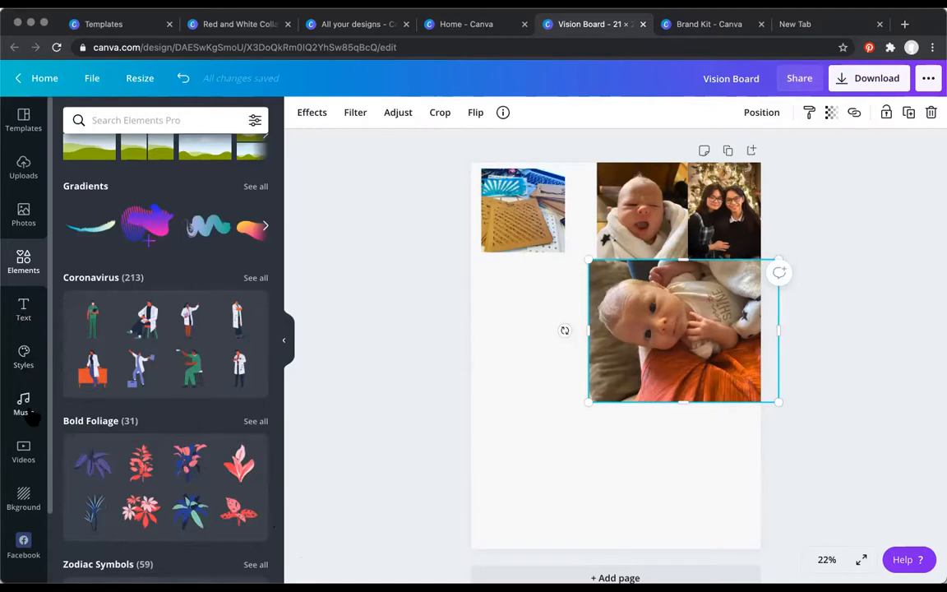
left_click(23, 503)
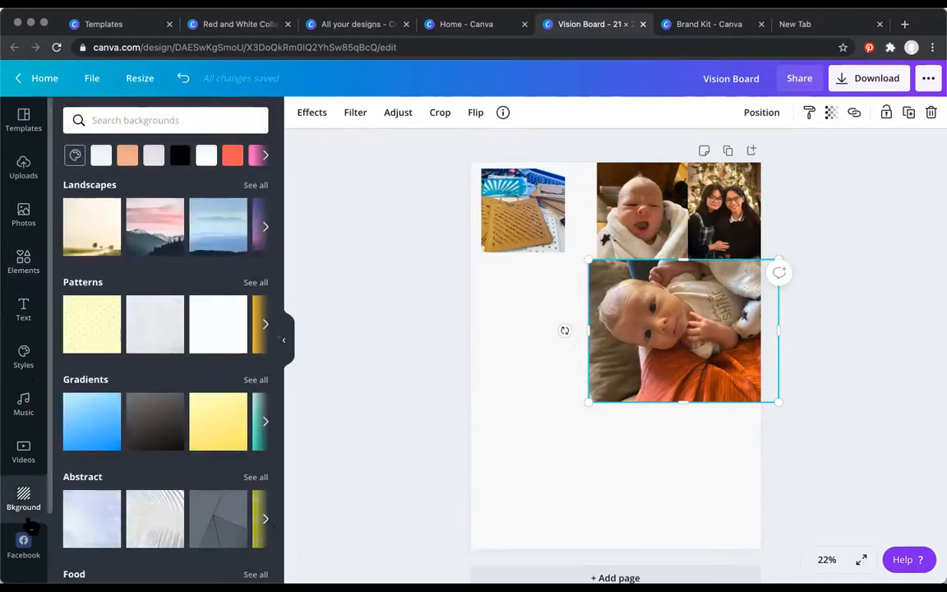
scroll(51, 497, "down", 3)
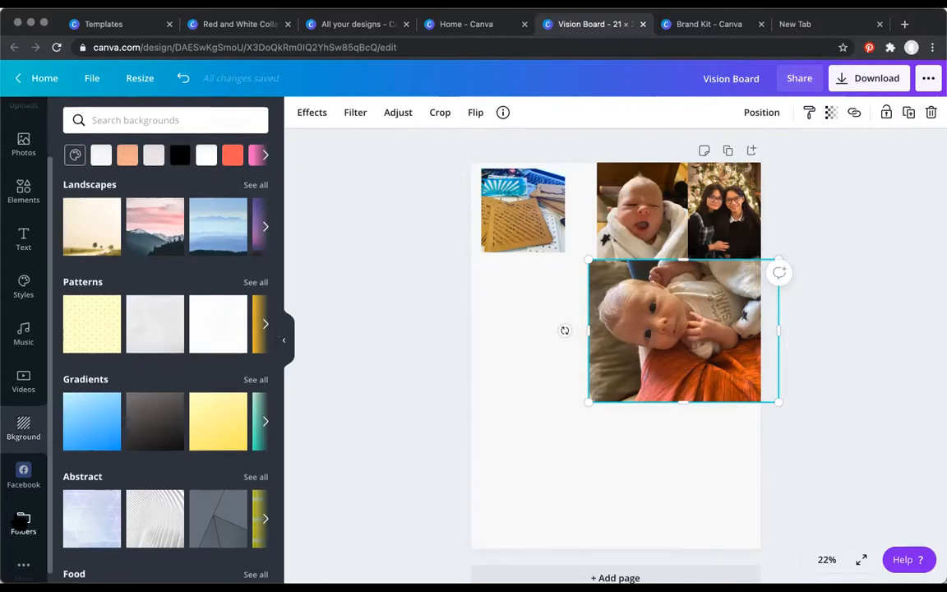
left_click(23, 522)
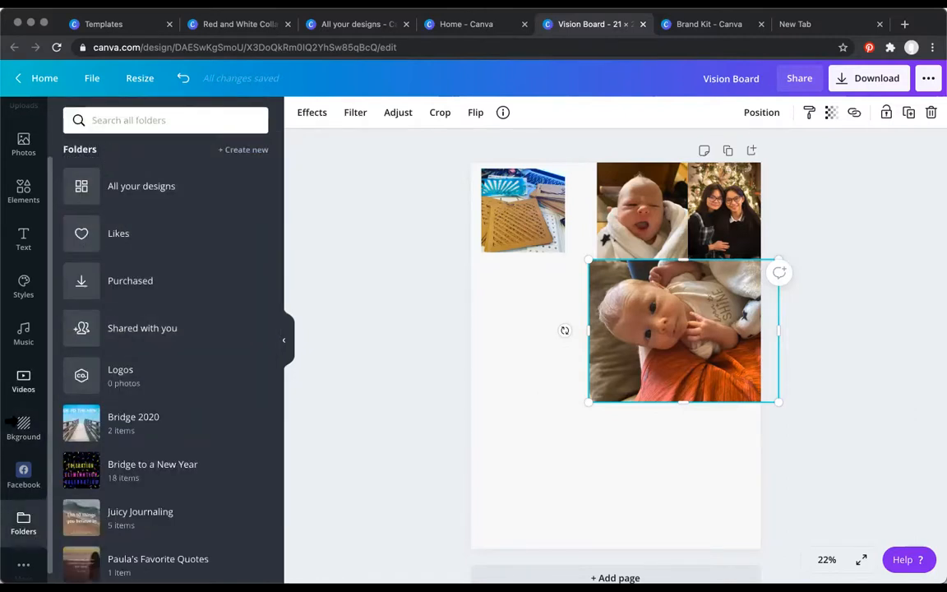
left_click(25, 474)
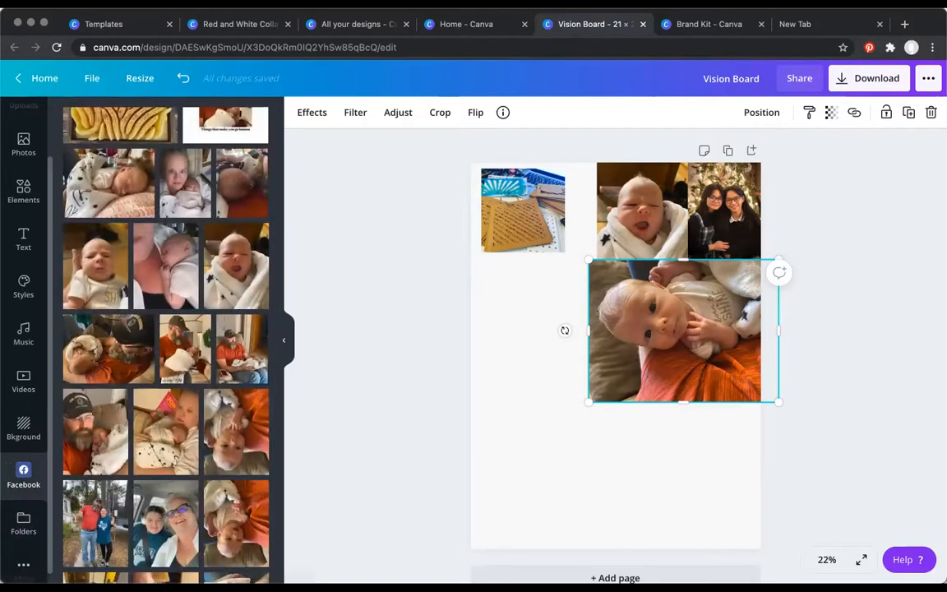
left_click(23, 565)
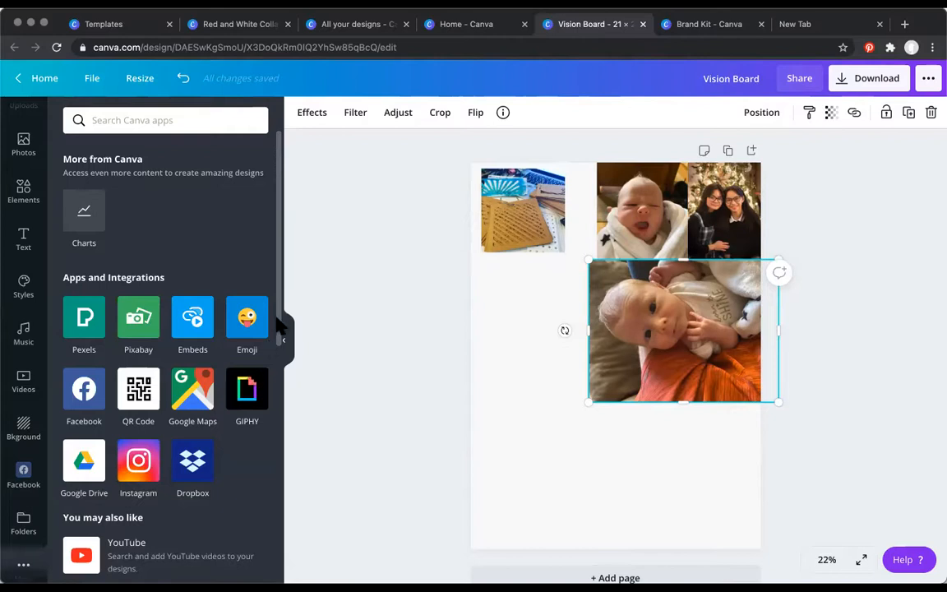
left_click_drag(277, 281, 296, 155)
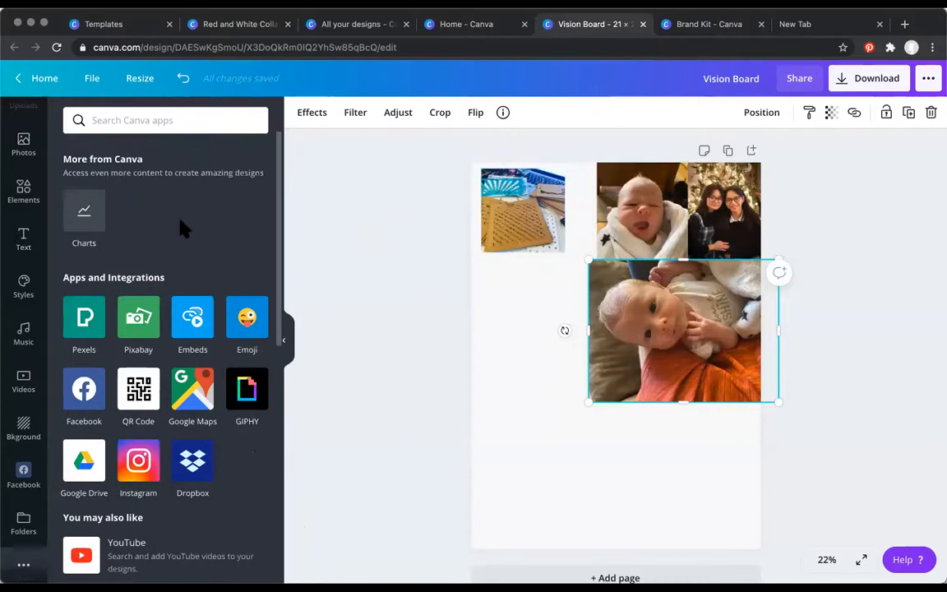
Browse the ready-made text styles and font combinations for the vision board.
left_click(18, 238)
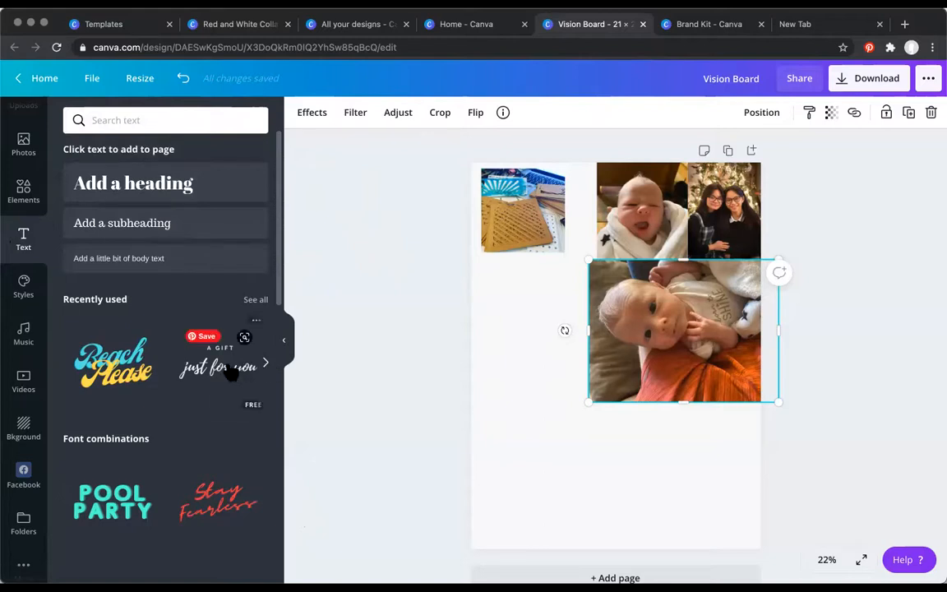
left_click_drag(277, 292, 323, 582)
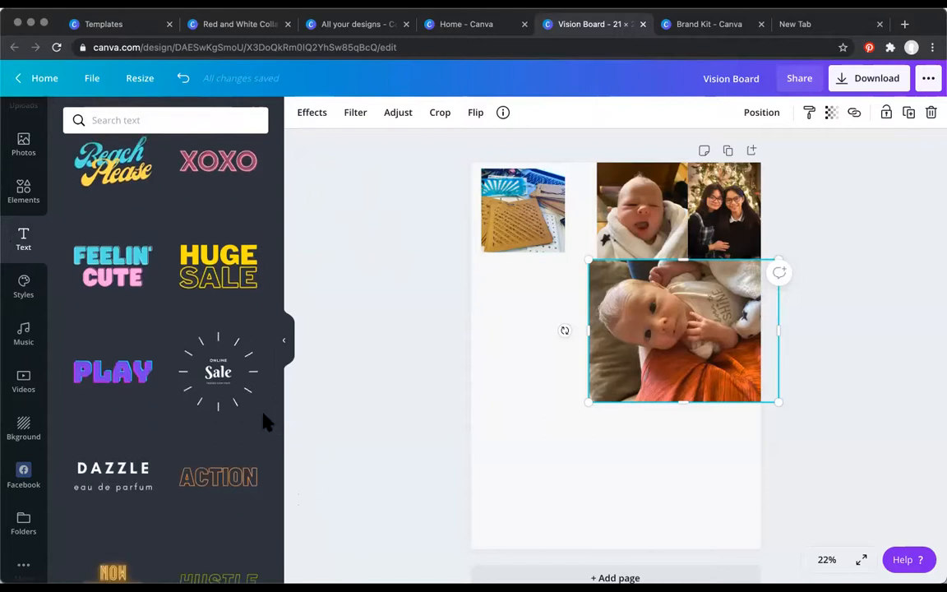
left_click_drag(279, 408, 292, 484)
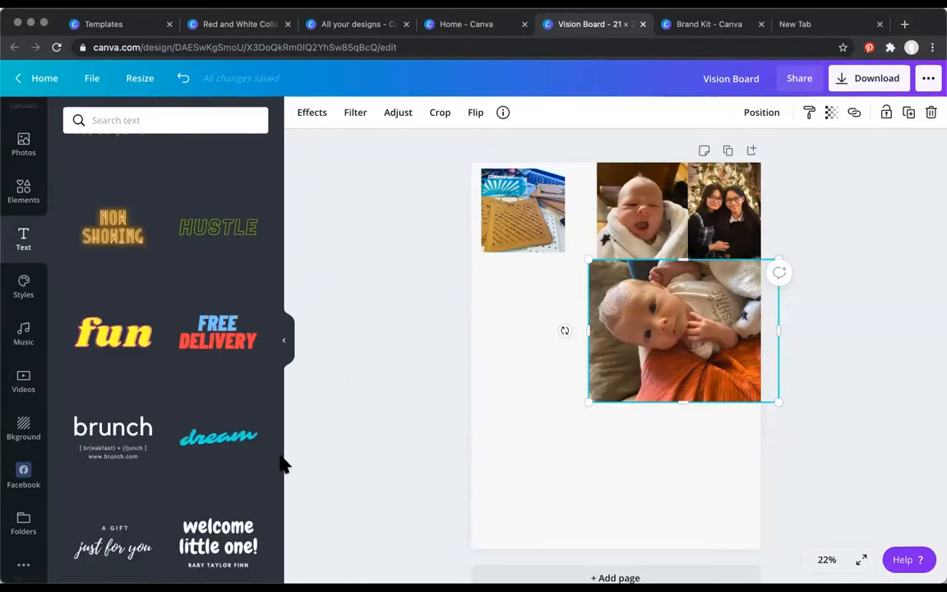
Add the "dream" text style, place it along the lower edge of the sideways baby photo and change its wording to "Love".
left_click(238, 444)
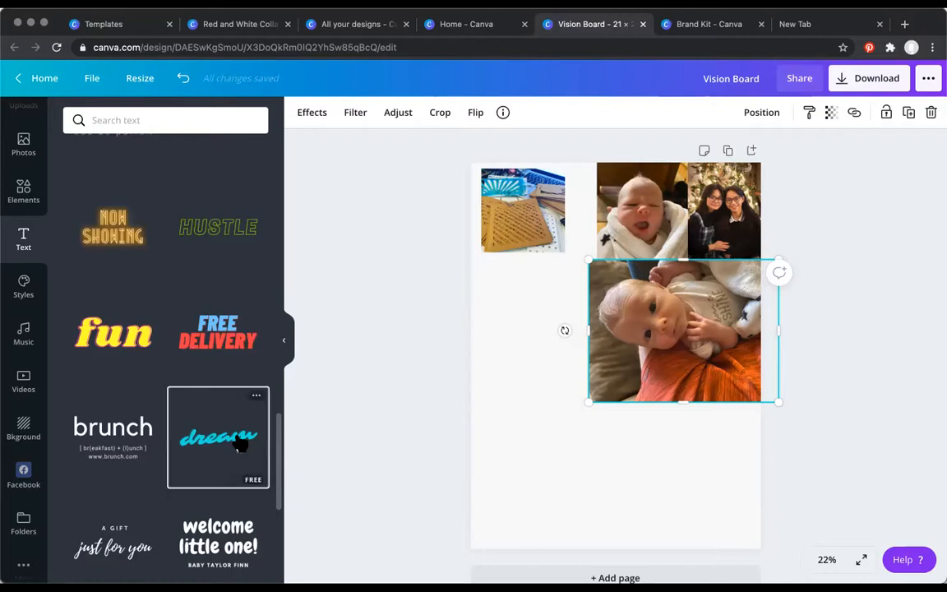
left_click_drag(249, 431, 608, 346)
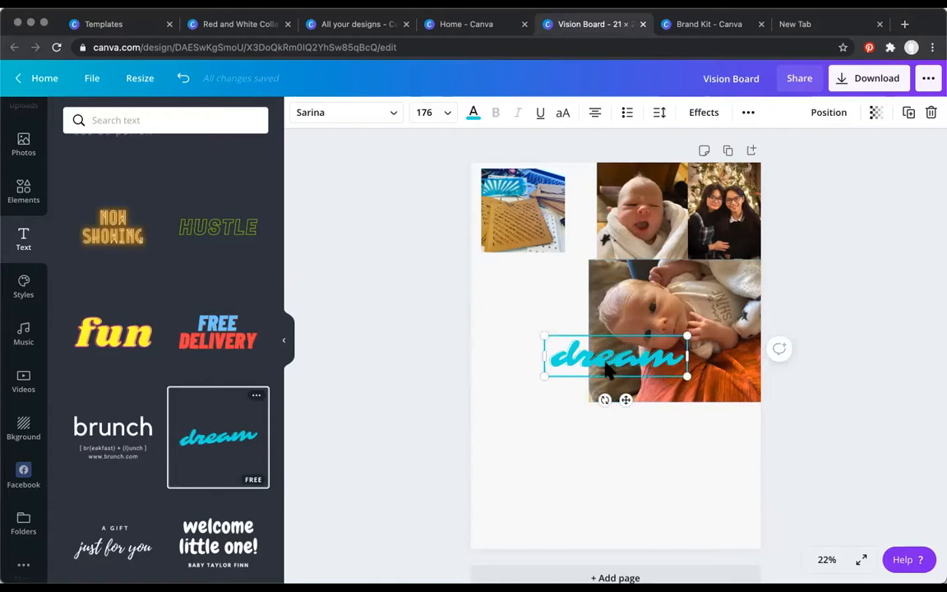
left_click_drag(607, 370, 662, 386)
double_click(727, 388)
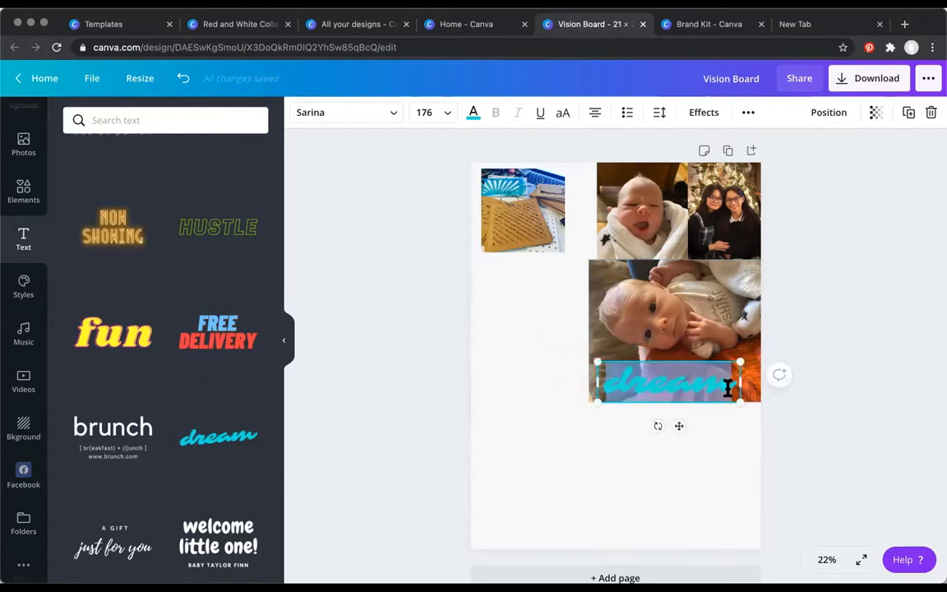
type("zove")
Set the text colour of the word "Love" to the default red.
left_click_drag(716, 380, 621, 381)
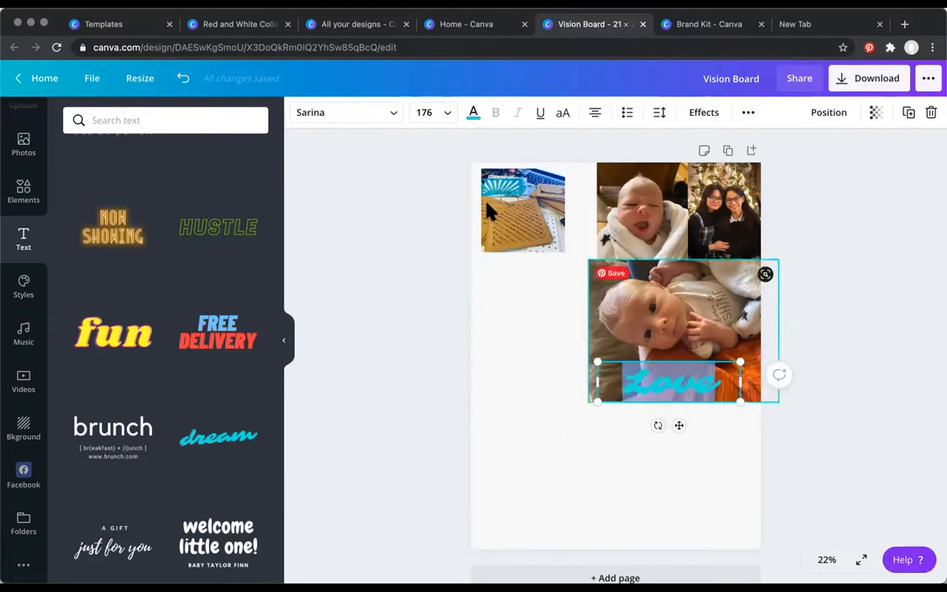
left_click(473, 114)
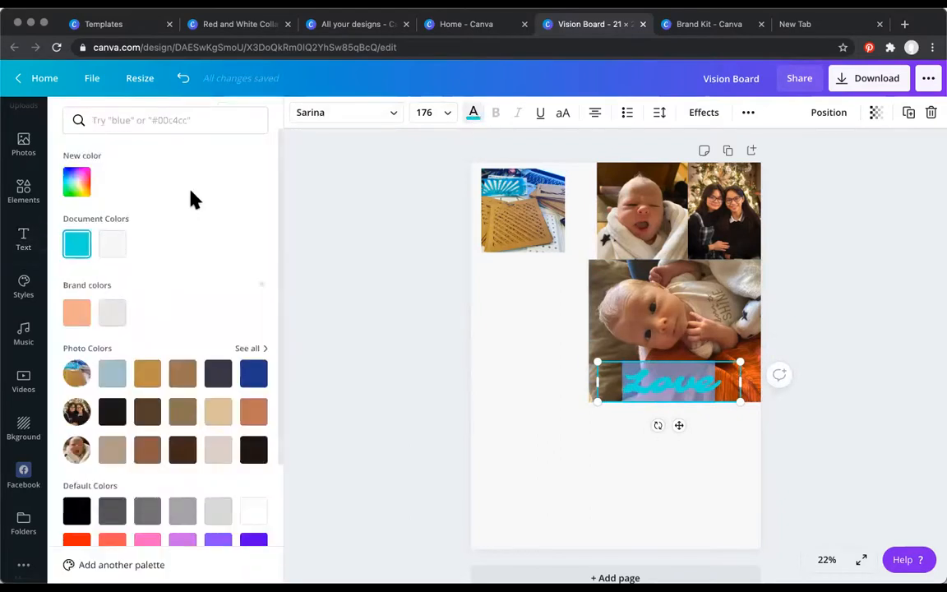
left_click(77, 542)
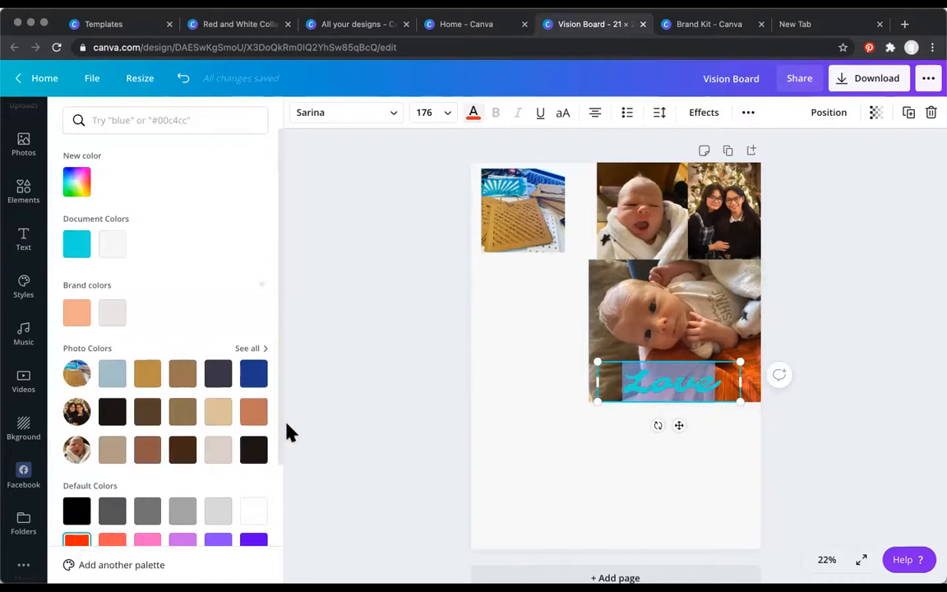
left_click(567, 435)
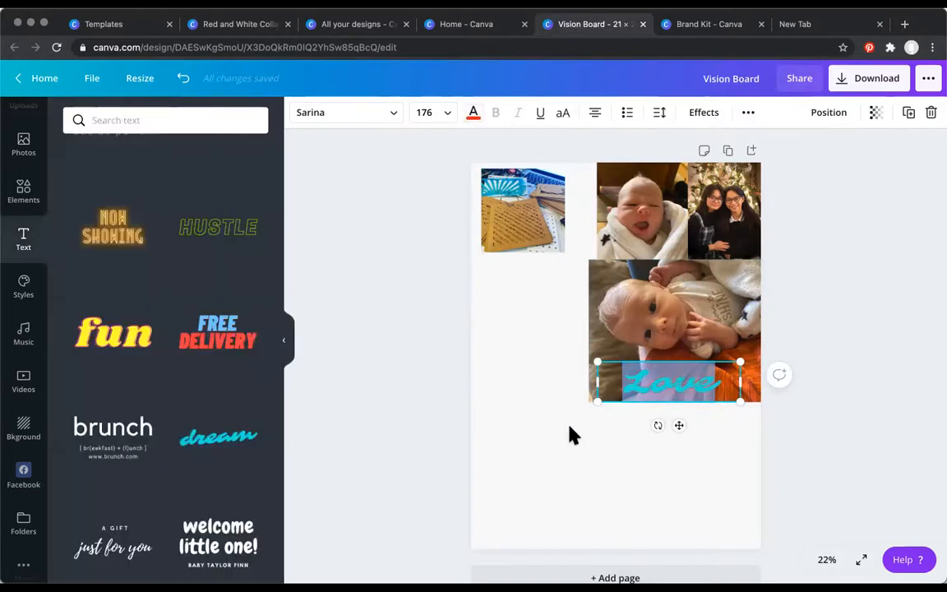
left_click(715, 382)
left_click(717, 380)
left_click(473, 113)
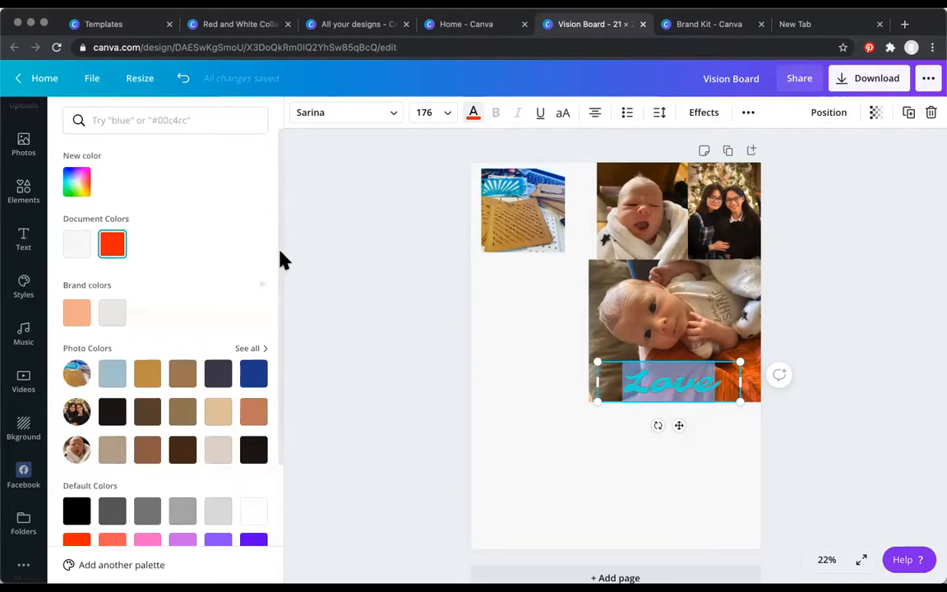
scroll(282, 260, "down", 2)
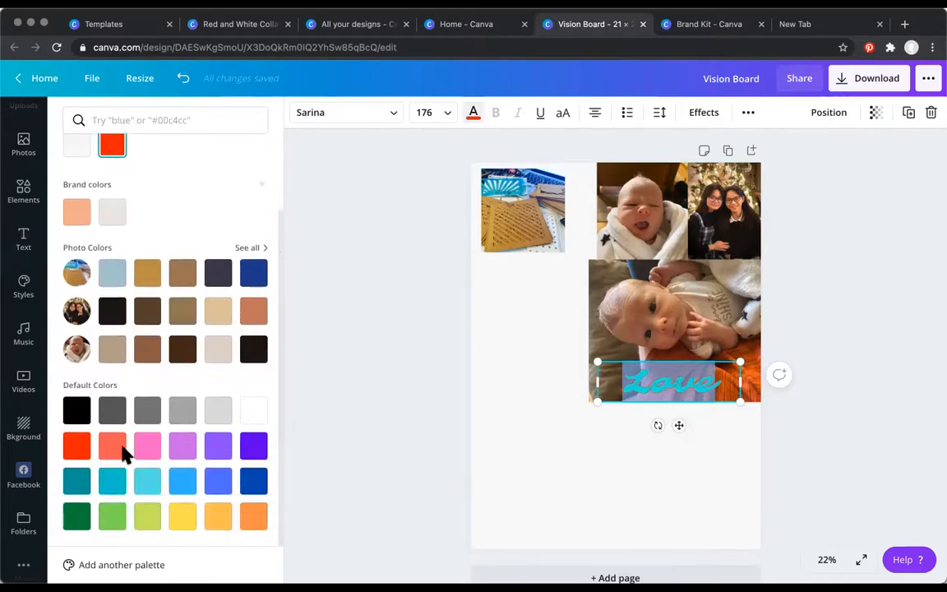
right_click(76, 451)
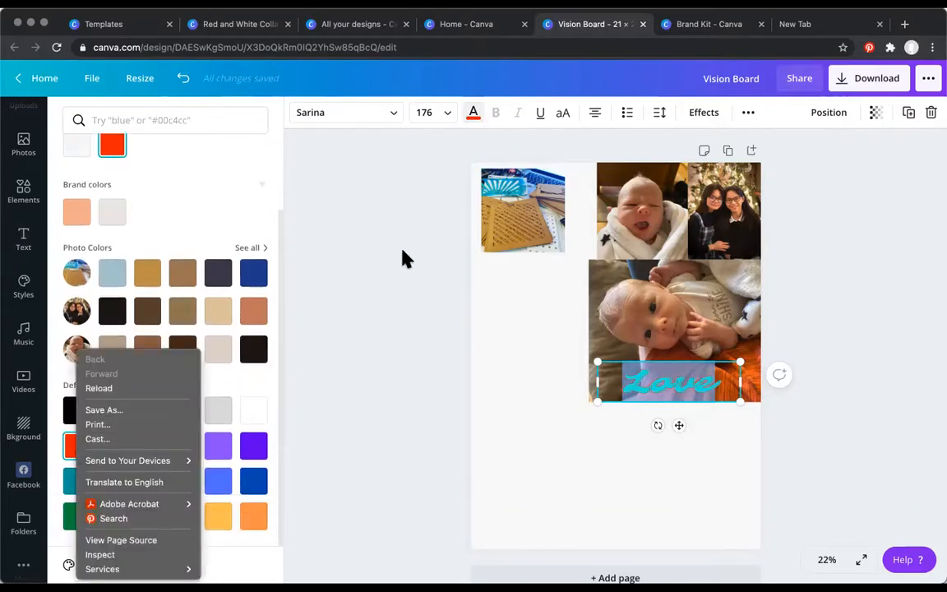
left_click(666, 394)
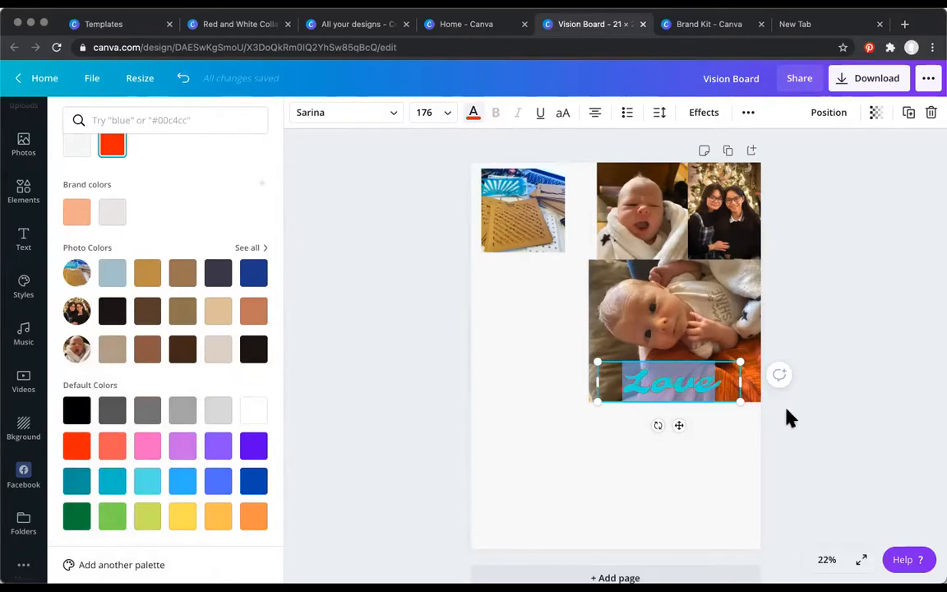
left_click(822, 415)
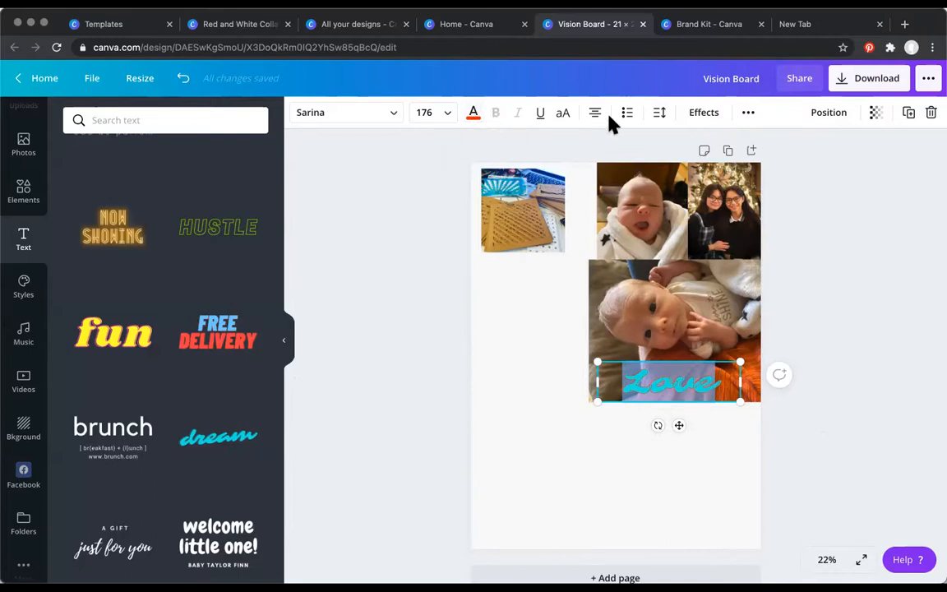
Set the colour of the Splice effect on the word "Love" to the document's red.
left_click(707, 119)
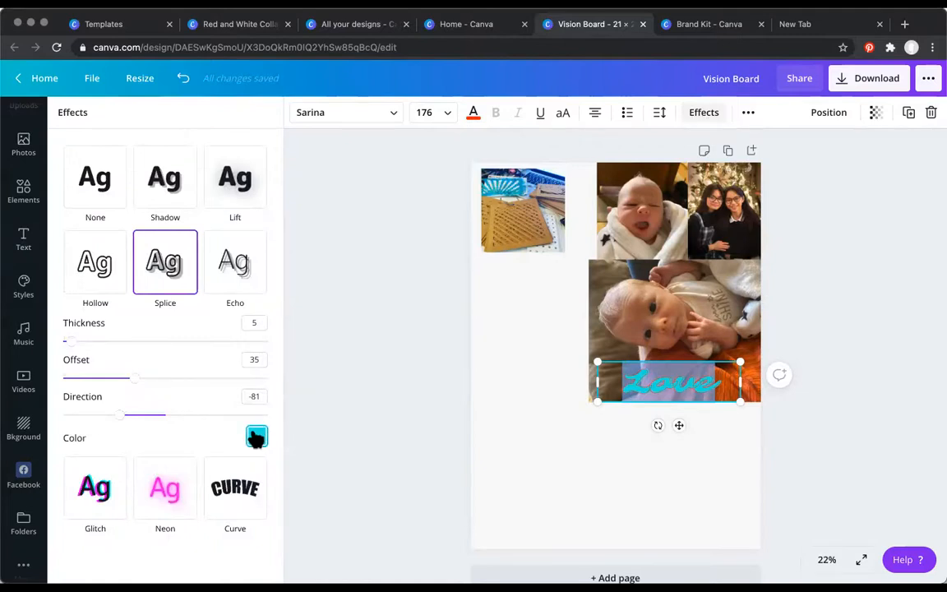
left_click(257, 437)
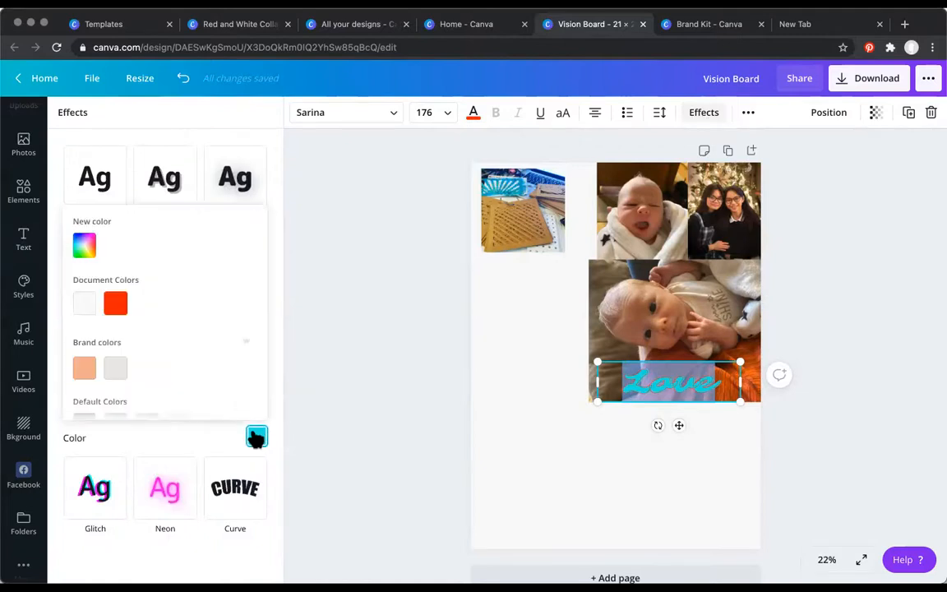
left_click(115, 305)
left_click(612, 515)
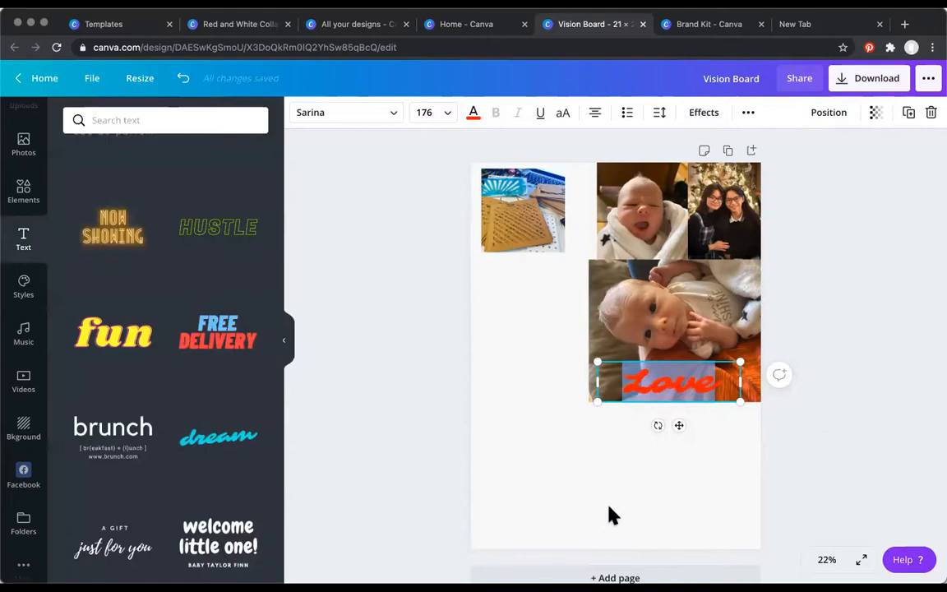
left_click(859, 413)
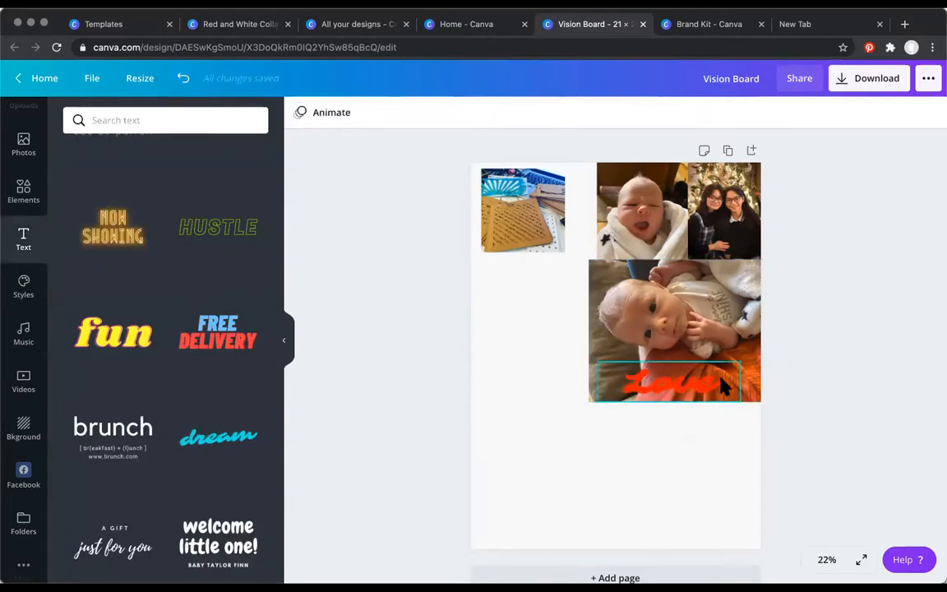
Change the Splice effect colour of the word "Love" to the medium blue from the default colours.
left_click(645, 382)
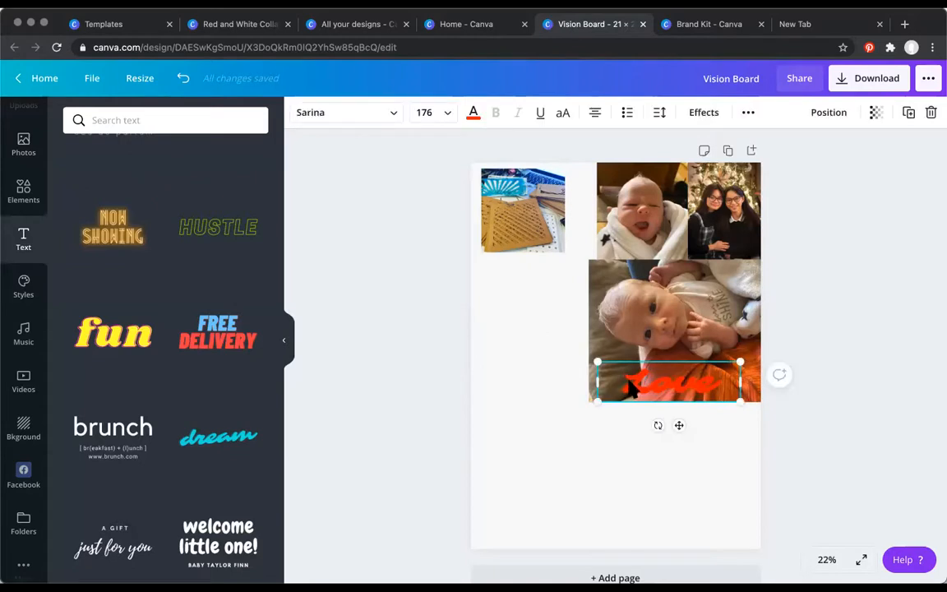
double_click(649, 388)
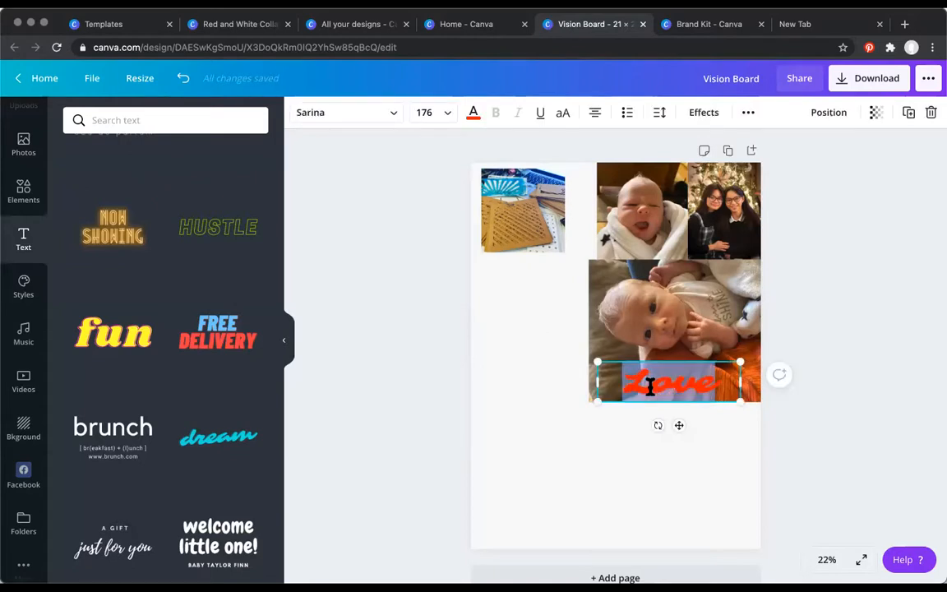
left_click(703, 115)
left_click(257, 437)
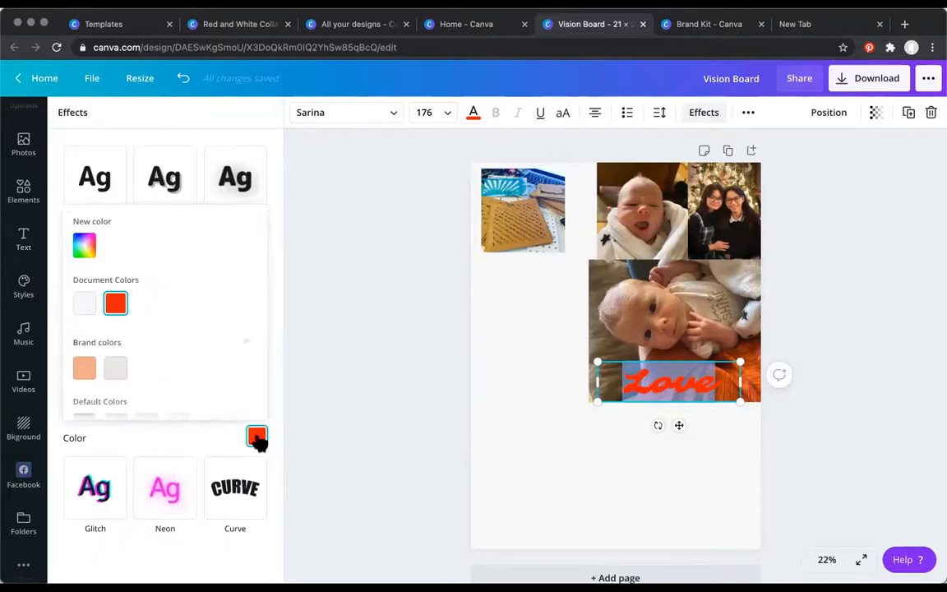
left_click_drag(263, 317, 279, 415)
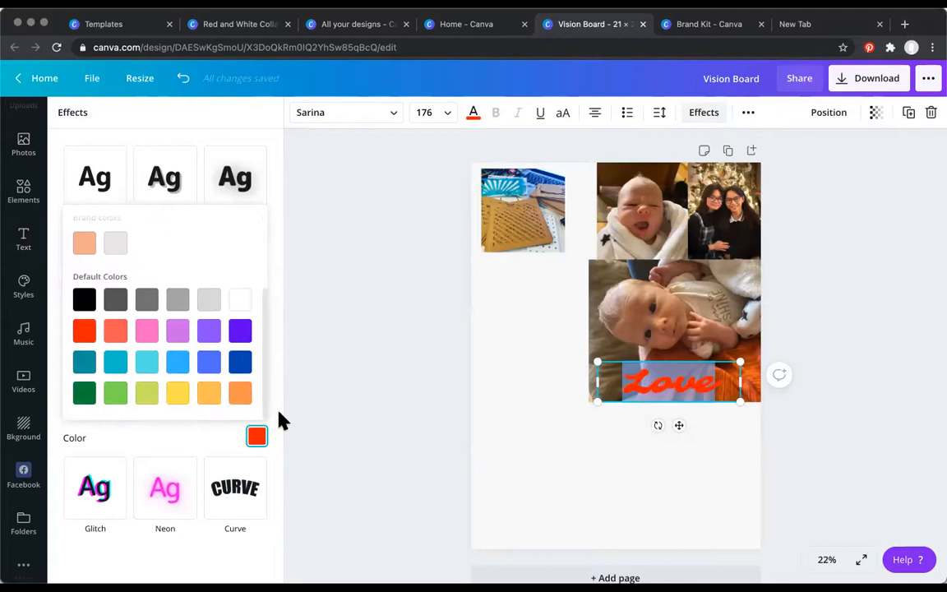
left_click(209, 363)
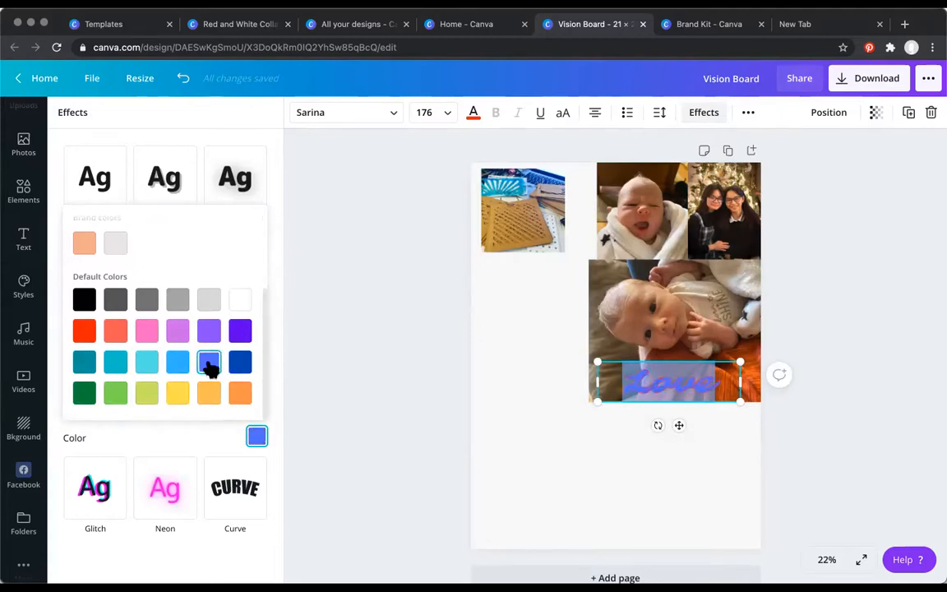
left_click(378, 325)
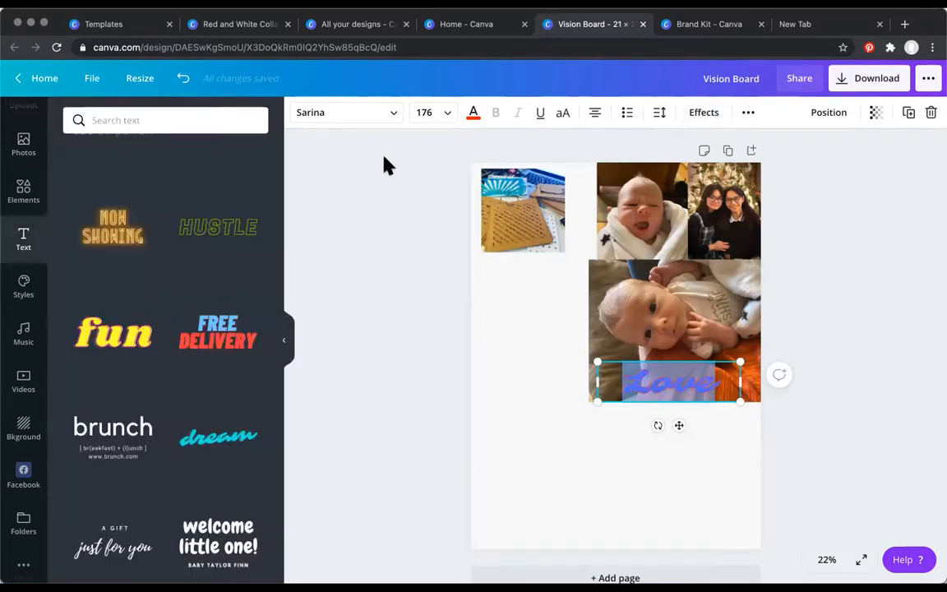
Set the text colour of "Love" to the same medium blue and deselect the text.
left_click(473, 113)
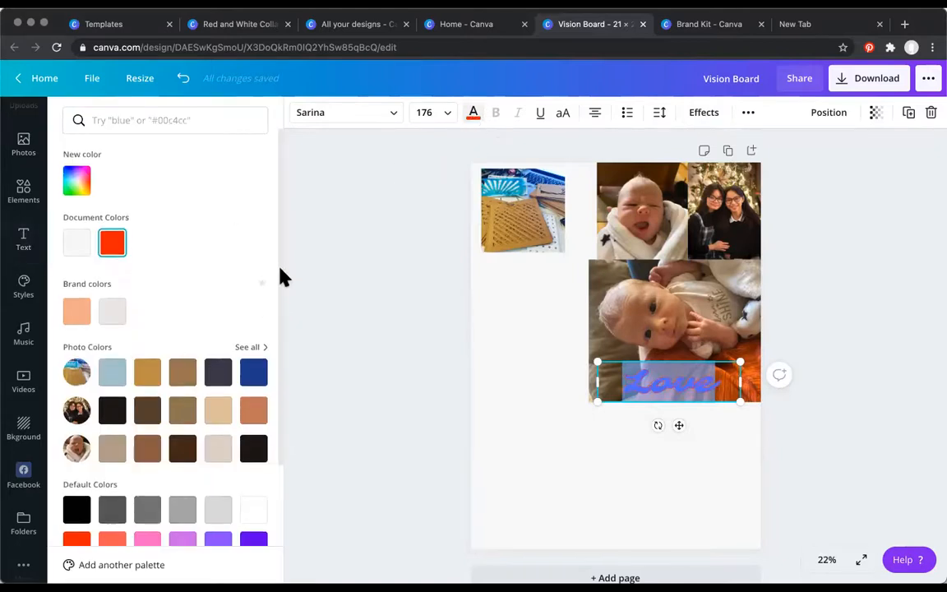
scroll(267, 329, "down", 2)
left_click(221, 483)
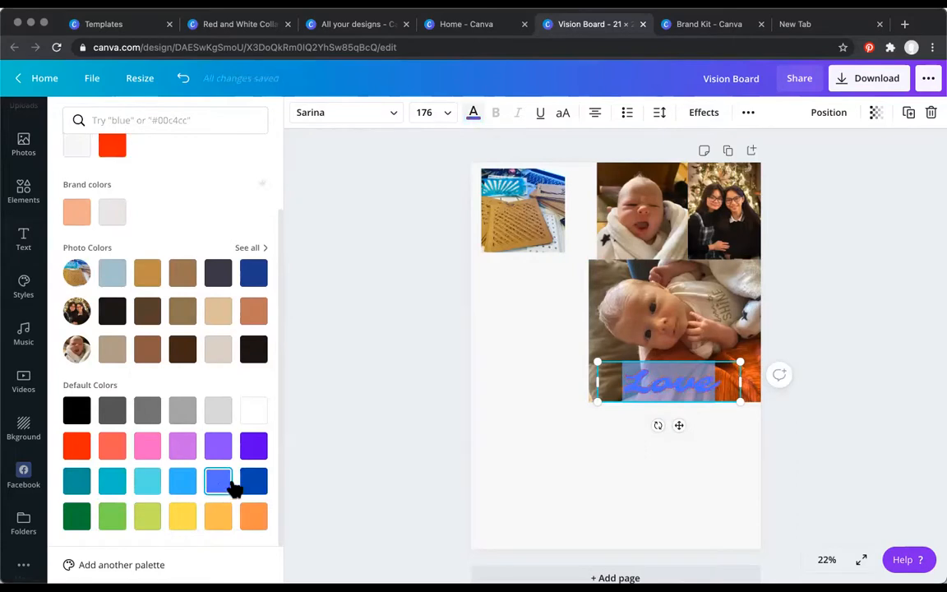
key("Escape")
left_click(757, 487)
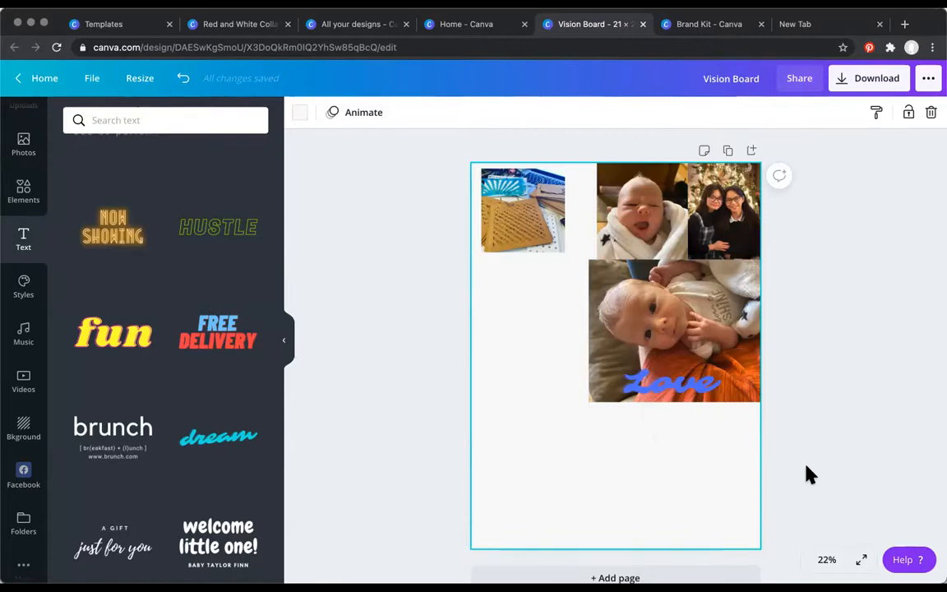
Bring the yawning baby photo forward so it overlaps the sideways baby photo below it.
left_click(738, 238)
left_click(645, 228)
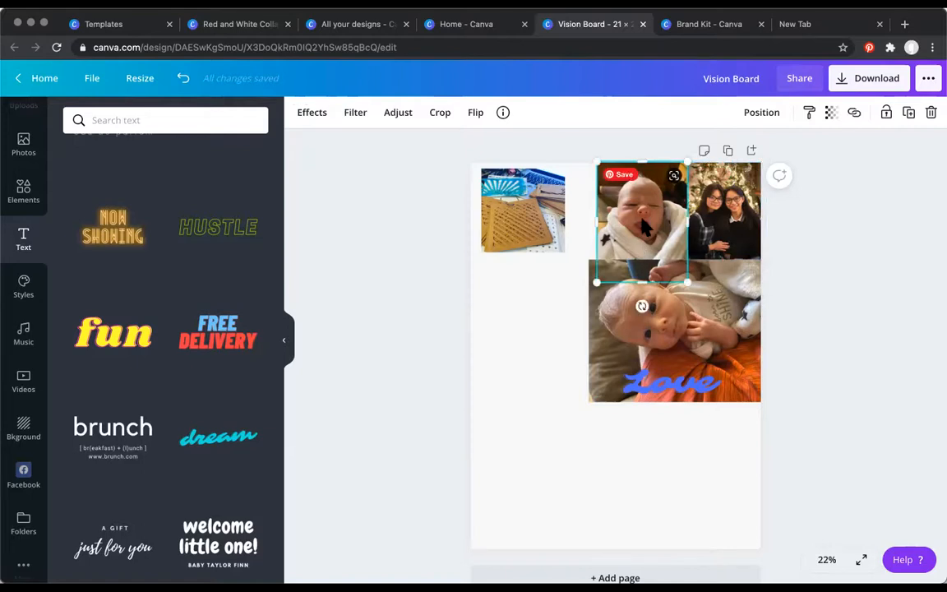
left_click(777, 115)
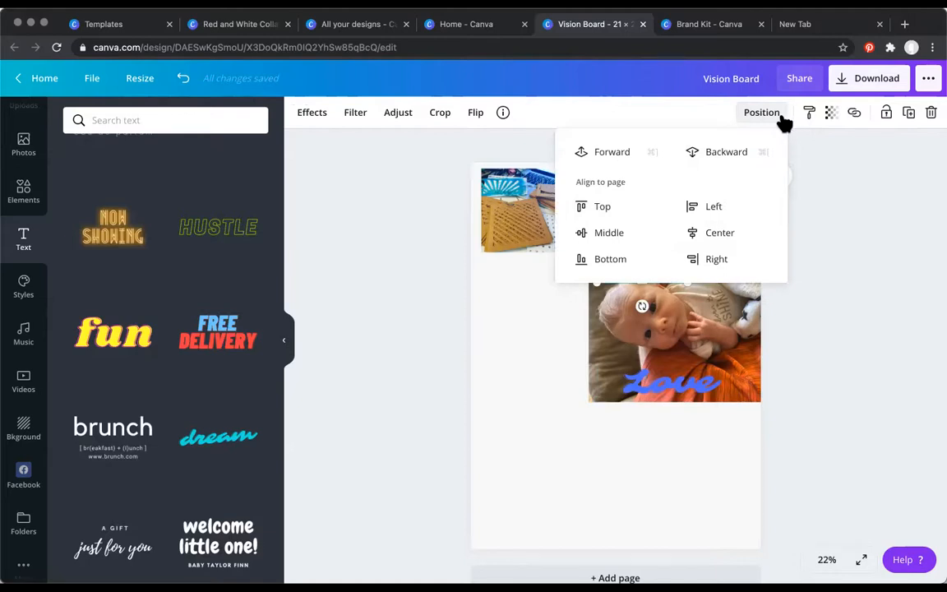
left_click(607, 159)
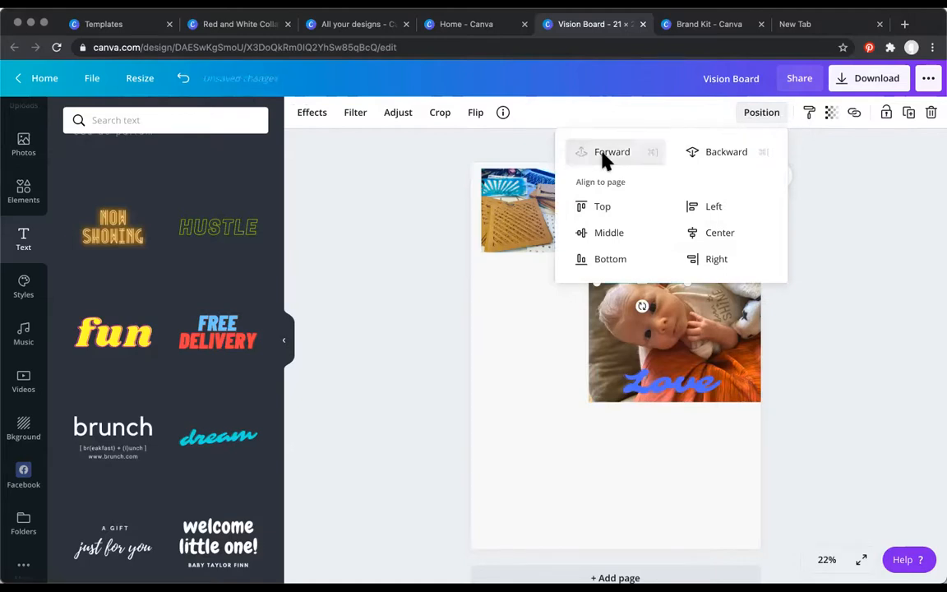
left_click(898, 241)
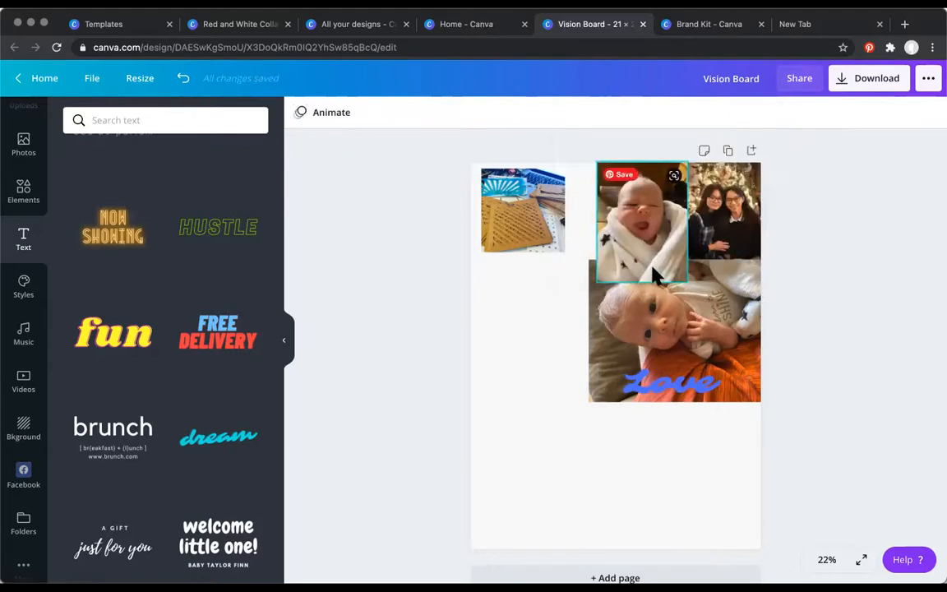
Enlarge the yawning baby photo to line up with the left edge of the photo below, and send it backward behind that photo.
left_click(644, 195)
left_click_drag(590, 288, 583, 298)
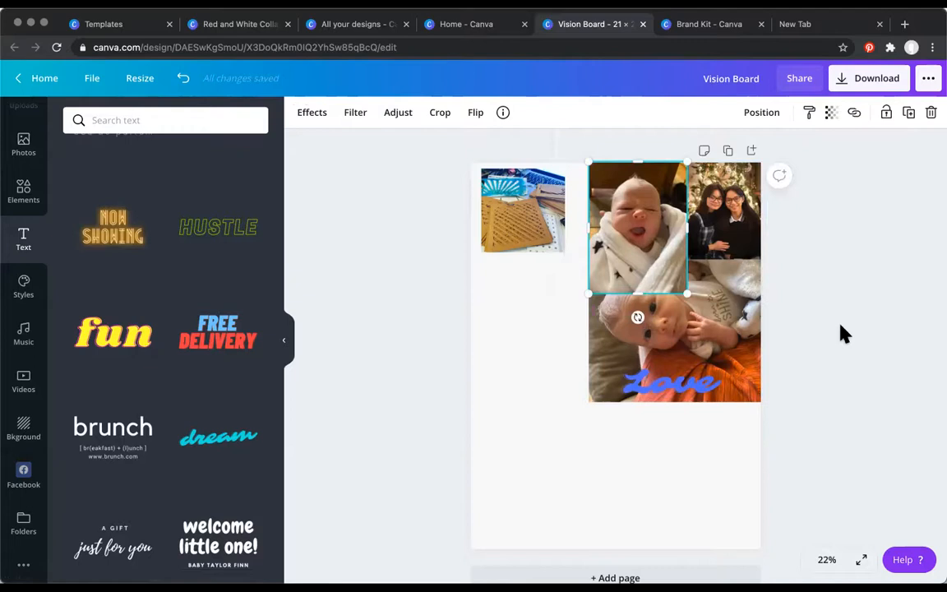
left_click(763, 114)
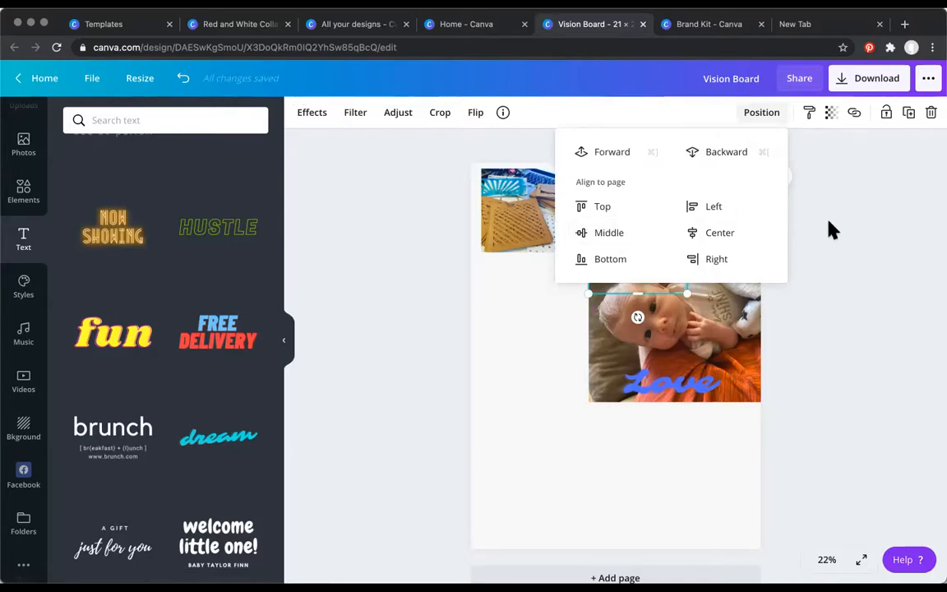
left_click(865, 259)
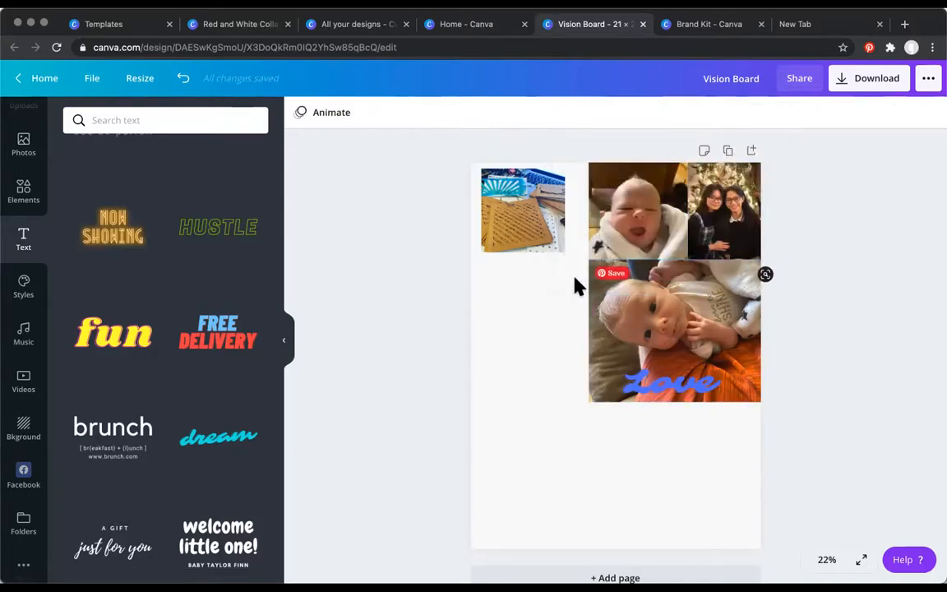